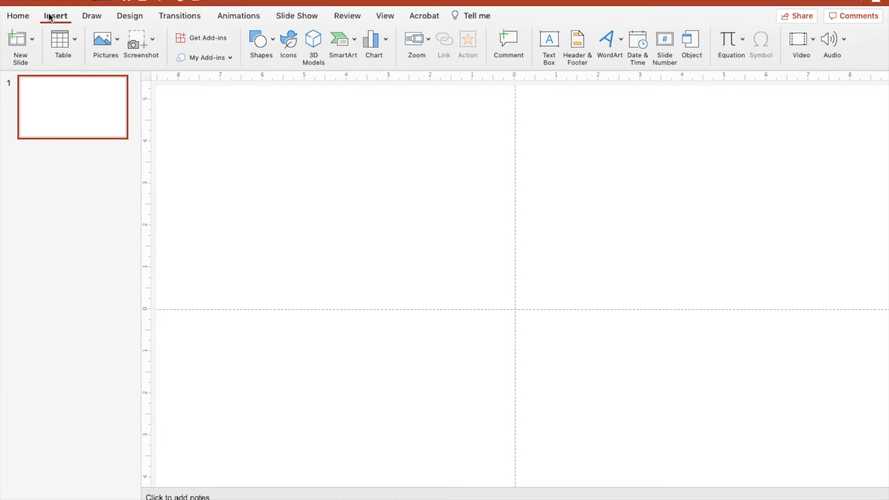
- Draw an oval about 3.48 cm high and 4.09 cm wide, center it on the slide, and apply the white-fill, green-outline style
{"action": "left_click", "coordinate": [268, 46]}
{"action": "left_click", "coordinate": [345, 78]}
{"action": "left_click_drag", "start_coordinate": [443, 230], "coordinate": [613, 374]}
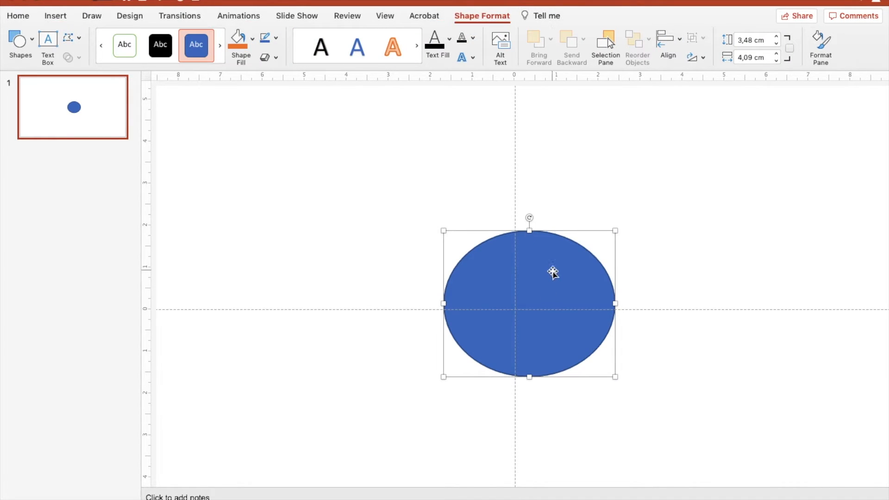
{"action": "left_click_drag", "start_coordinate": [550, 270], "coordinate": [541, 276]}
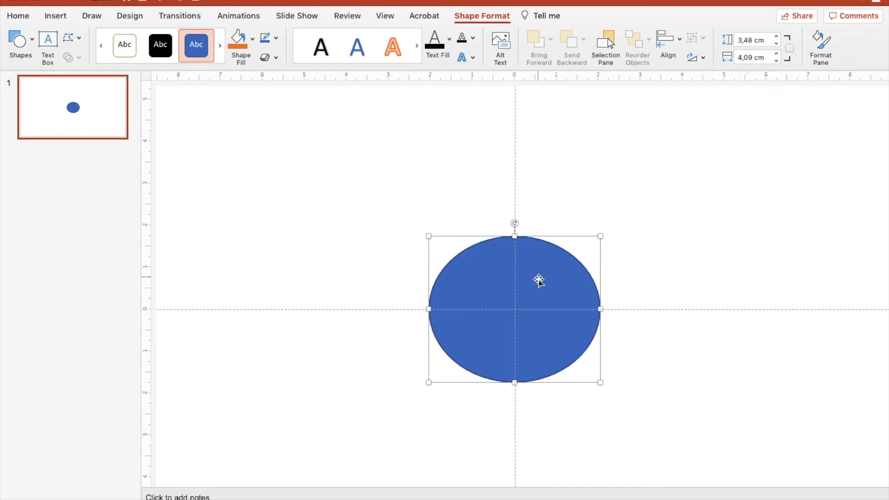
{"action": "left_click", "coordinate": [126, 45]}
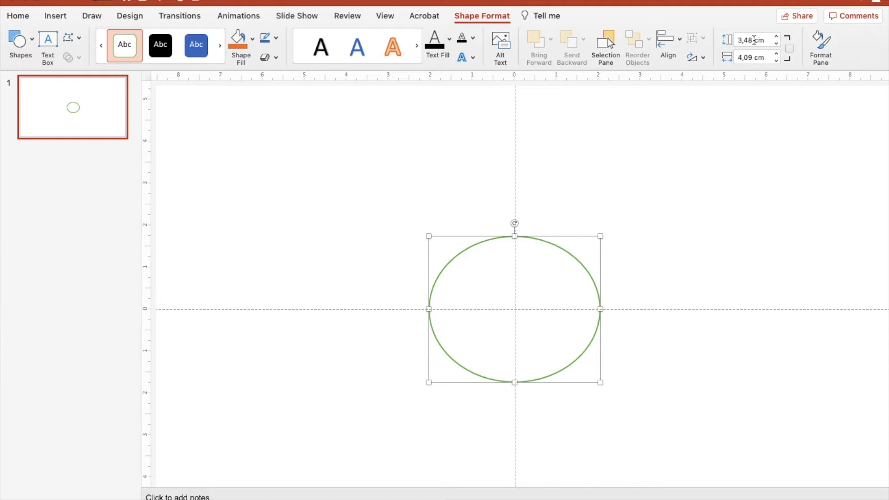
- Set the oval's height and width to 8 cm each to make it a circle
{"action": "left_click_drag", "start_coordinate": [754, 40], "coordinate": [735, 42]}
{"action": "type", "text": "8"}
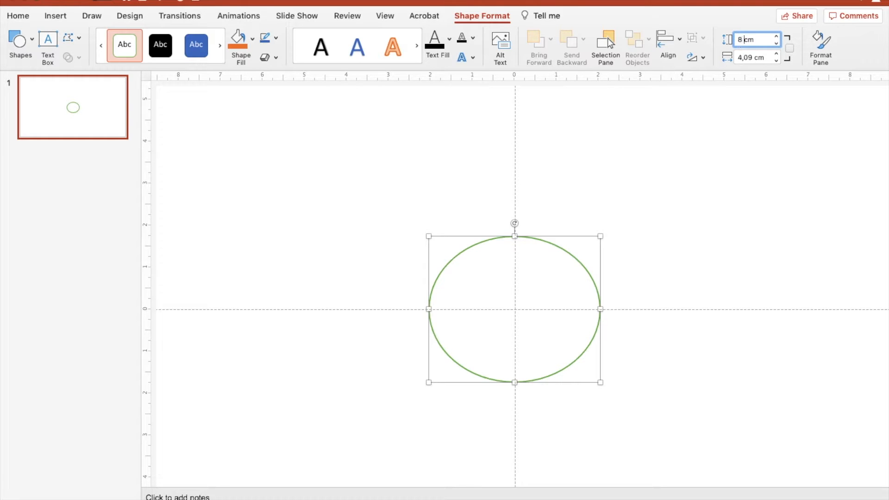
{"action": "left_click", "coordinate": [751, 58]}
{"action": "left_click_drag", "start_coordinate": [751, 58], "coordinate": [736, 57]}
{"action": "type", "text": "8"}
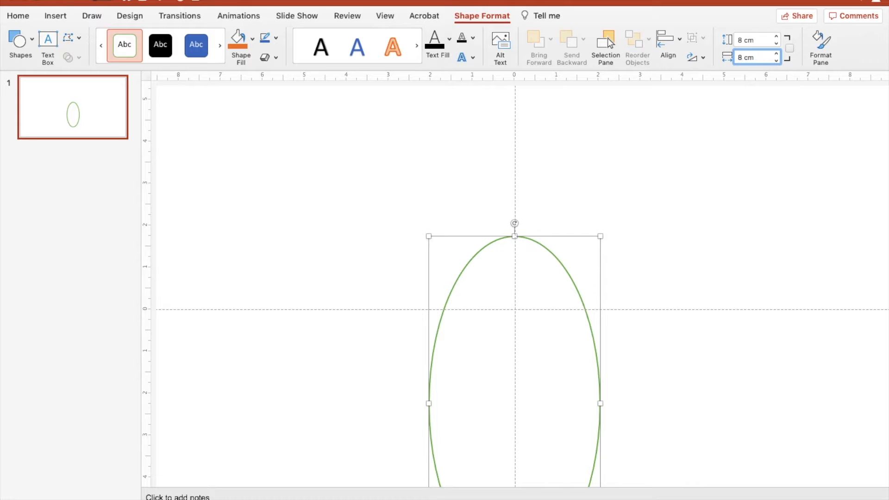
{"action": "key", "text": "Return"}
- Align the 8 cm circle to the horizontal center and vertical middle of the slide
{"action": "scroll", "coordinate": [639, 232], "scroll_direction": "down", "scroll_amount": 2}
{"action": "scroll", "coordinate": [639, 232], "scroll_direction": "down", "scroll_amount": 3}
{"action": "scroll", "coordinate": [640, 232], "scroll_direction": "down", "scroll_amount": 2}
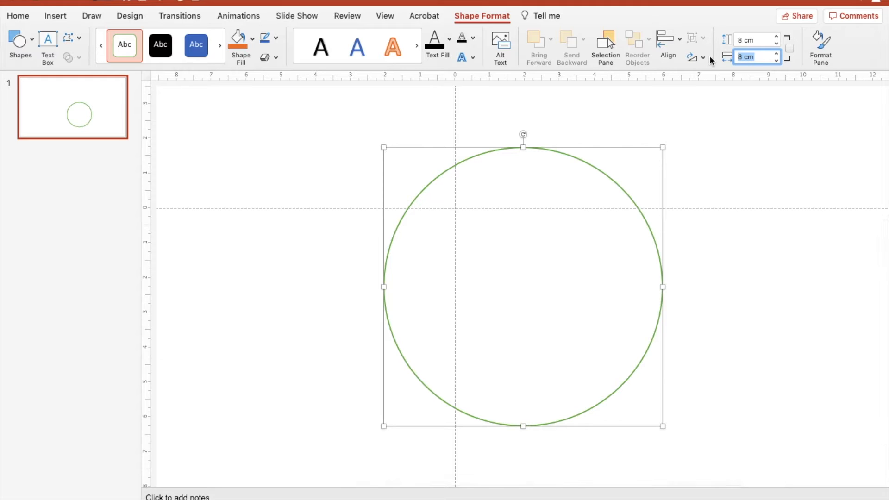
{"action": "left_click", "coordinate": [676, 41]}
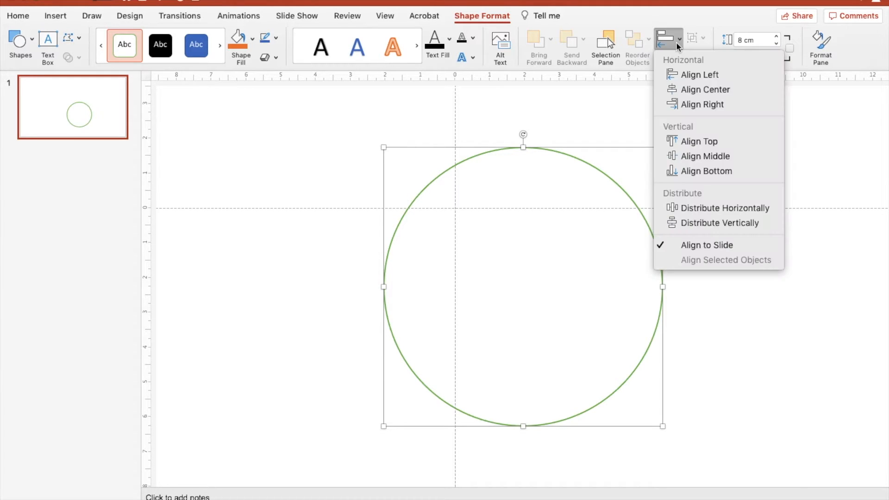
{"action": "left_click", "coordinate": [681, 89]}
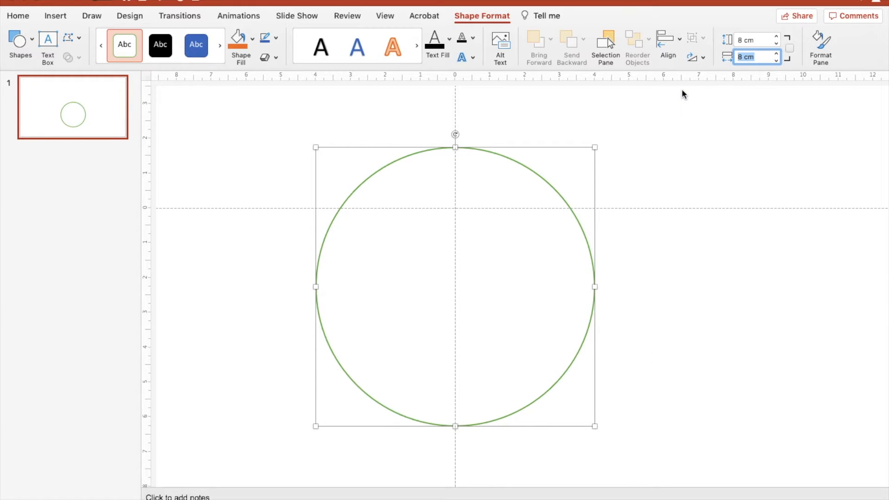
{"action": "left_click", "coordinate": [680, 40]}
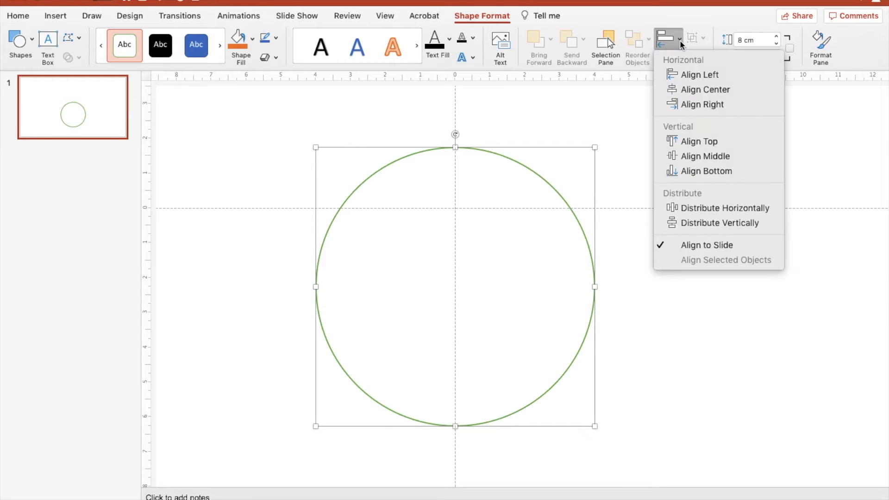
{"action": "left_click", "coordinate": [696, 157]}
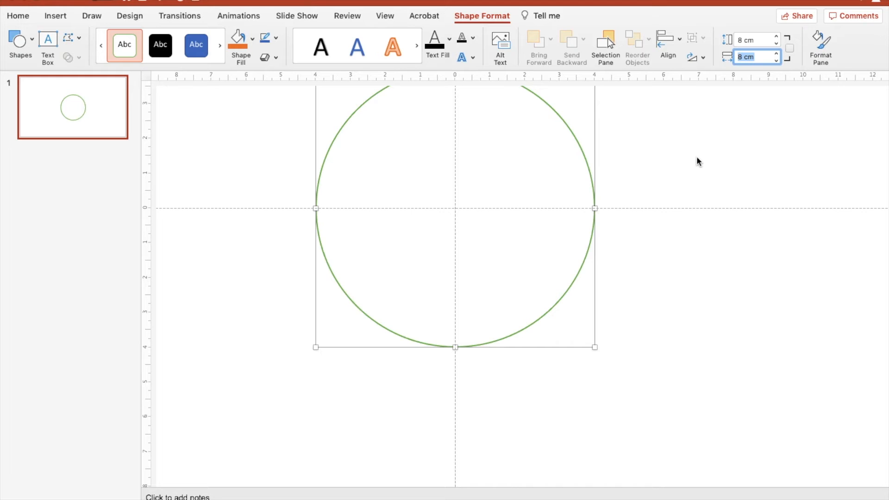
{"action": "scroll", "coordinate": [687, 257], "scroll_direction": "up", "scroll_amount": 2}
{"action": "scroll", "coordinate": [688, 258], "scroll_direction": "up", "scroll_amount": 1}
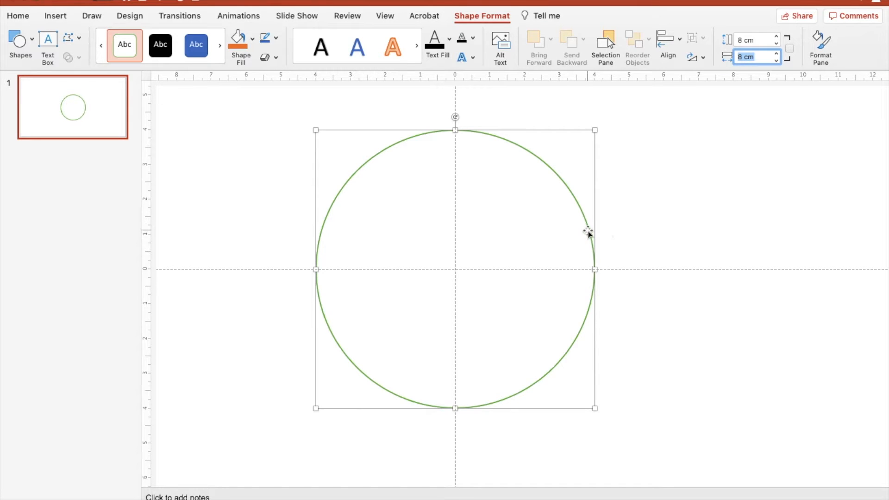
- Change the large circle's outline color to the standard purple in its shape formatting options
{"action": "scroll", "coordinate": [427, 175], "scroll_direction": "up", "scroll_amount": 2}
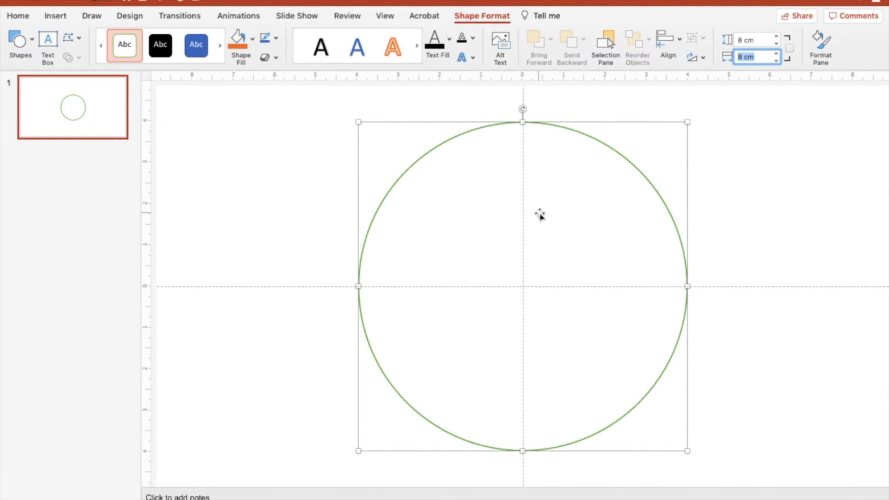
{"action": "scroll", "coordinate": [540, 213], "scroll_direction": "right", "scroll_amount": 3}
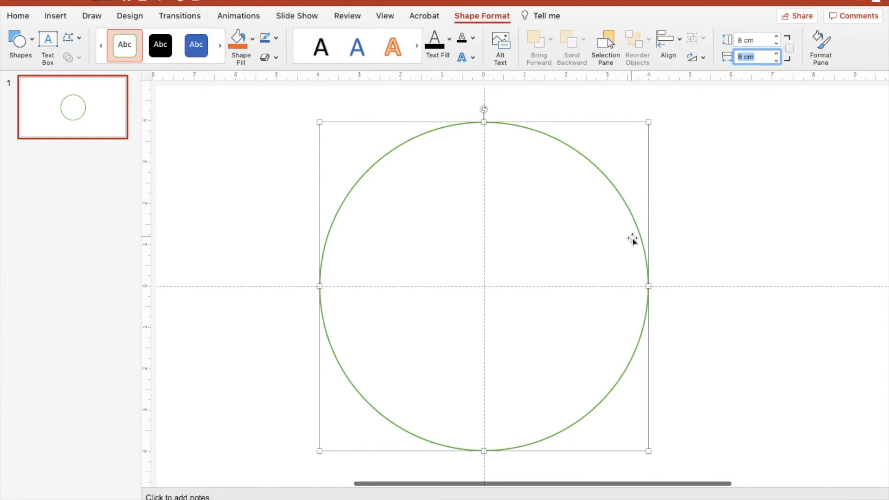
{"action": "right_click", "coordinate": [640, 238]}
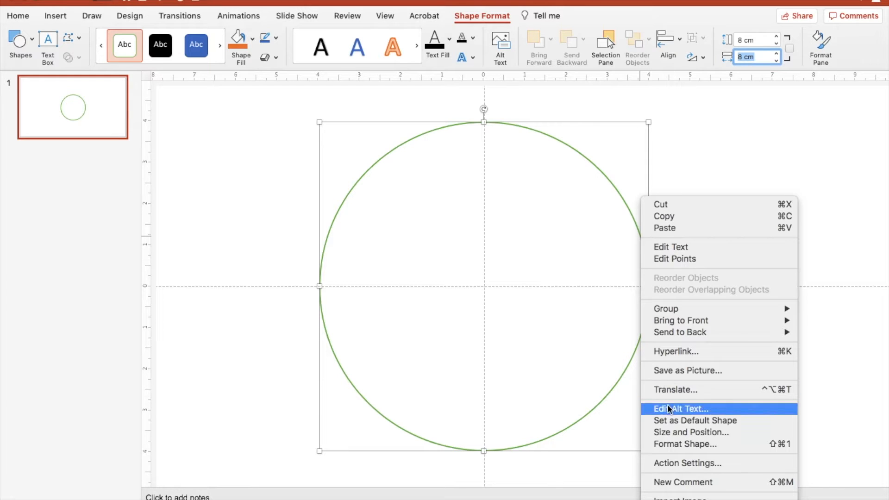
{"action": "left_click", "coordinate": [670, 444]}
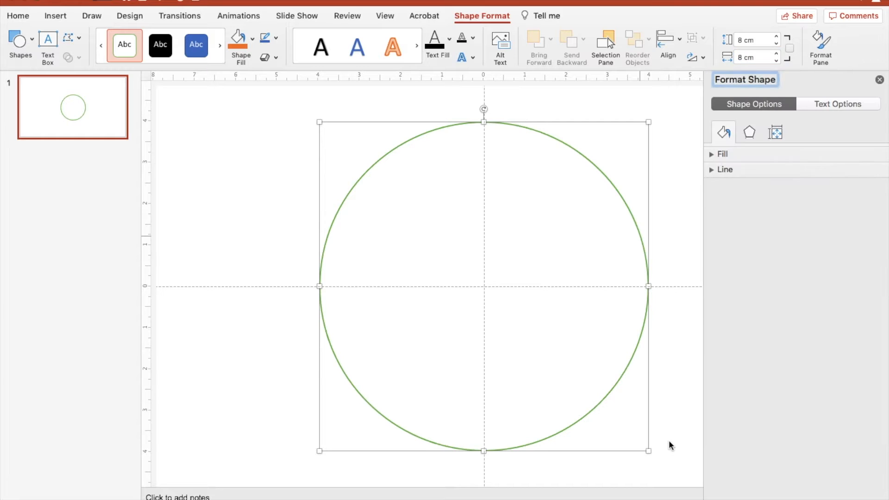
{"action": "left_click", "coordinate": [731, 157]}
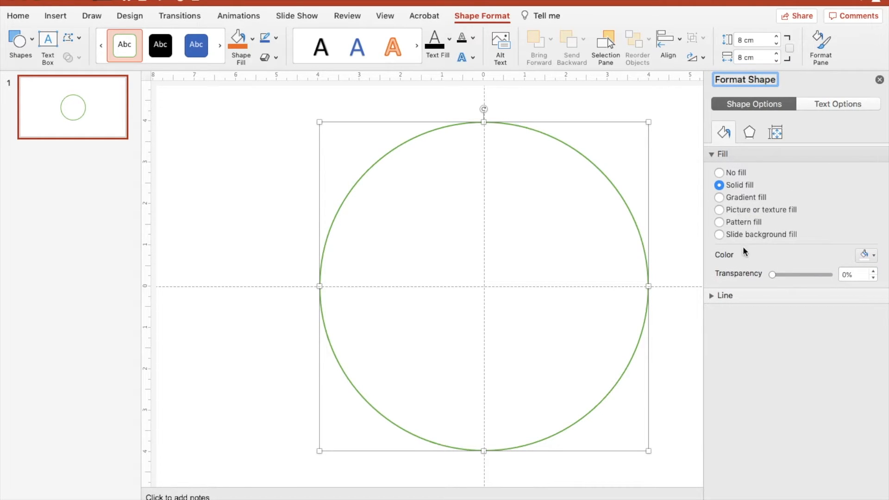
{"action": "left_click", "coordinate": [729, 297]}
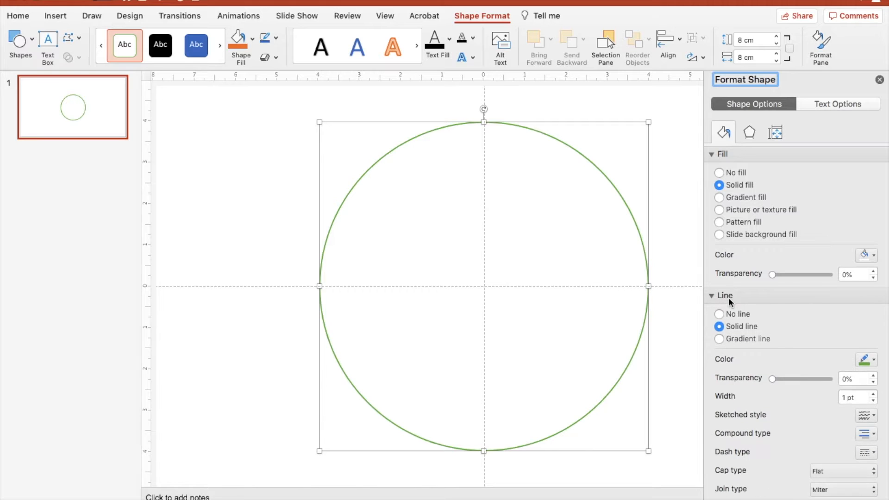
{"action": "left_click", "coordinate": [875, 361]}
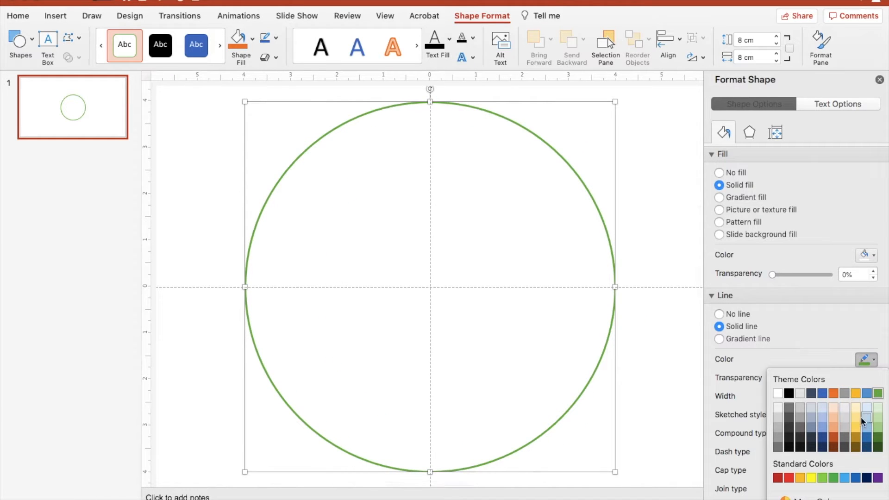
{"action": "left_click", "coordinate": [878, 478]}
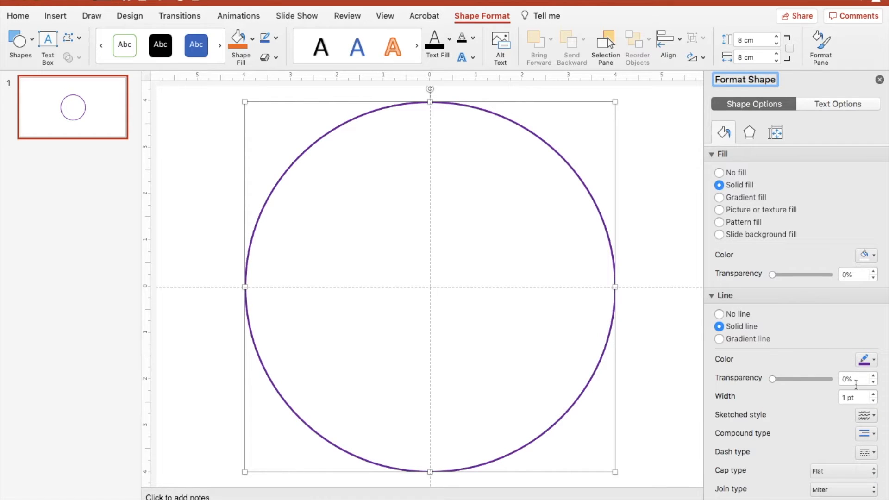
- Increase the large circle's outline width to 3.25 pt
{"action": "left_click", "coordinate": [874, 394]}
{"action": "left_click", "coordinate": [874, 394]}
{"action": "left_click", "coordinate": [874, 394]}
{"action": "left_click", "coordinate": [874, 394]}
{"action": "left_click", "coordinate": [874, 394]}
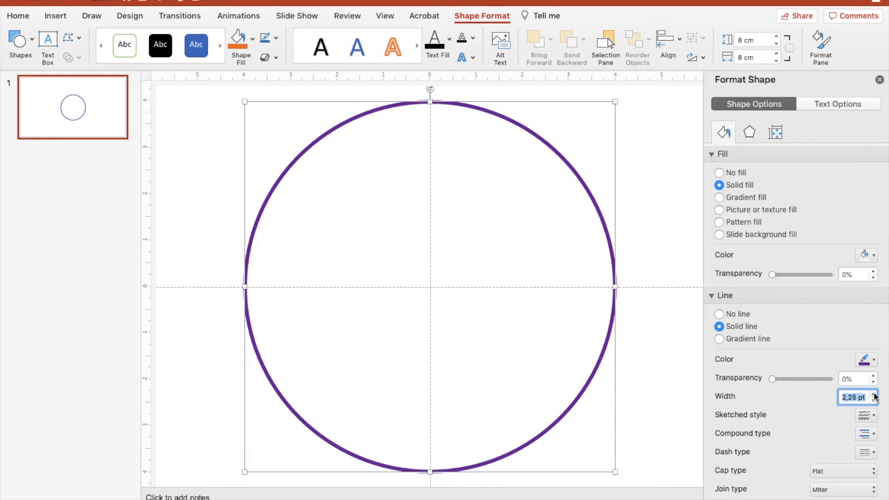
{"action": "left_click", "coordinate": [874, 395]}
{"action": "left_click", "coordinate": [874, 395]}
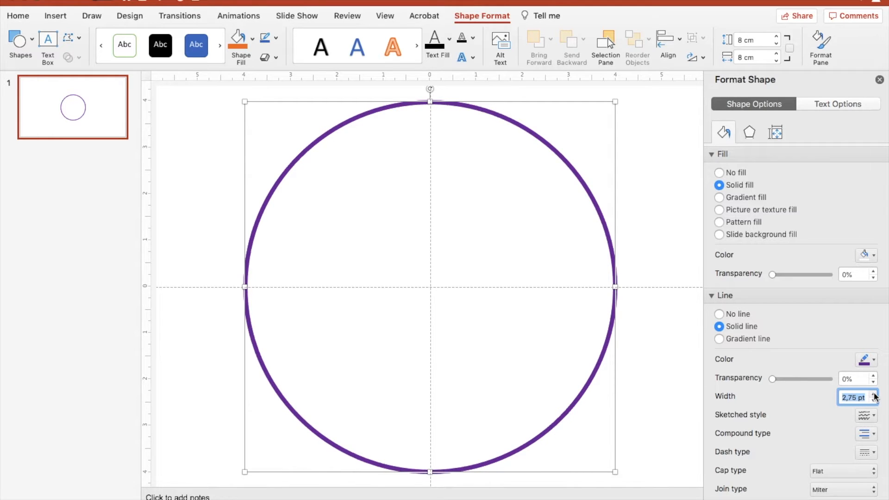
{"action": "left_click", "coordinate": [874, 394]}
{"action": "left_click", "coordinate": [874, 394]}
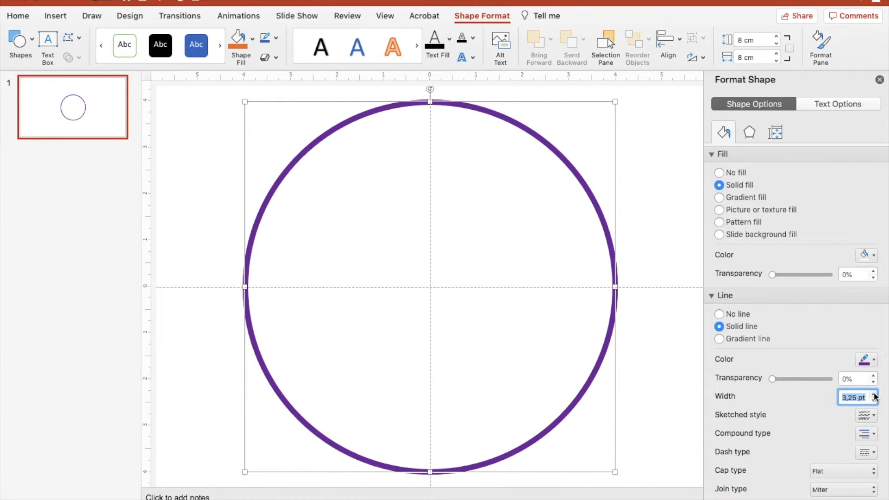
- Give the large circle's outline the compound type with a thick outer and thin inner line, and close the shape formatting options
{"action": "left_click", "coordinate": [873, 418]}
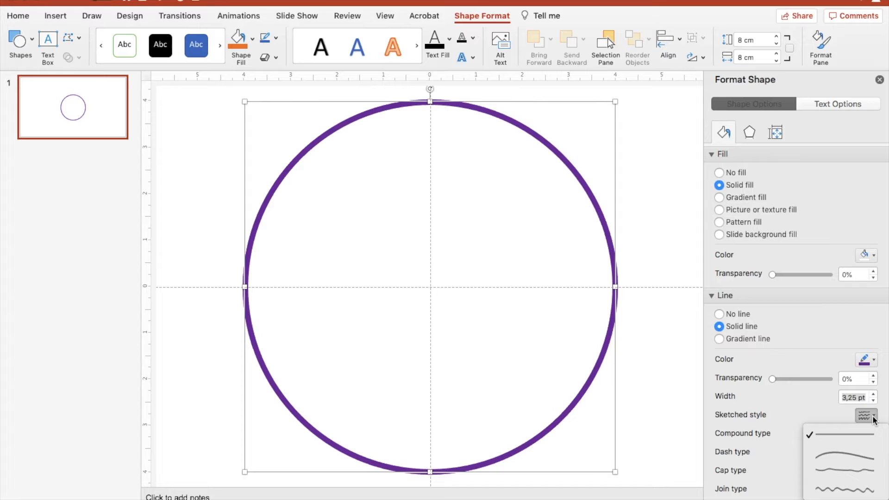
{"action": "left_click", "coordinate": [873, 419]}
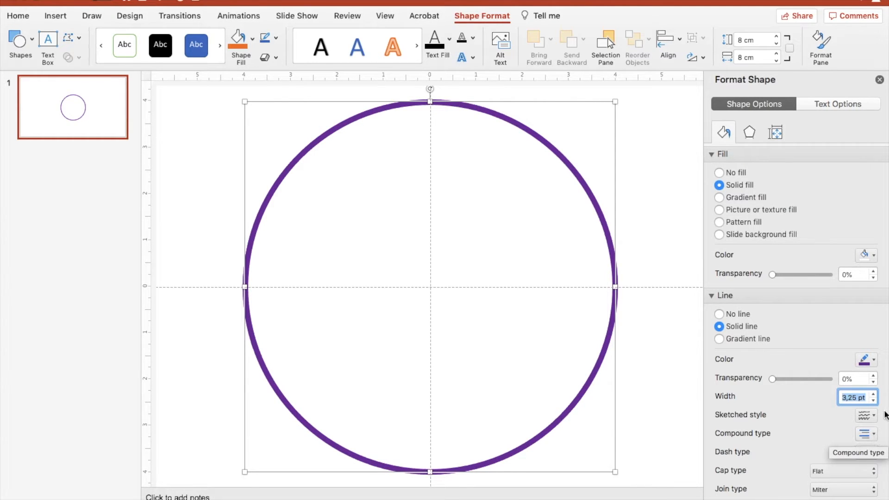
{"action": "left_click", "coordinate": [874, 436]}
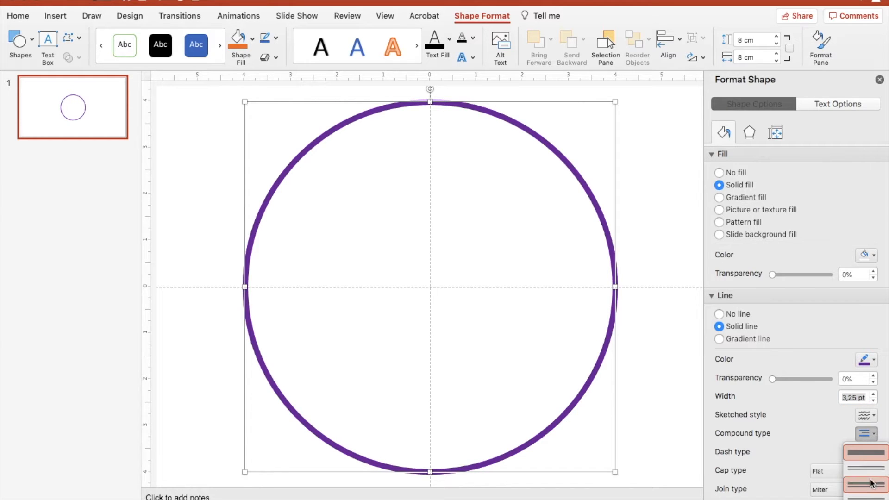
{"action": "left_click", "coordinate": [871, 498]}
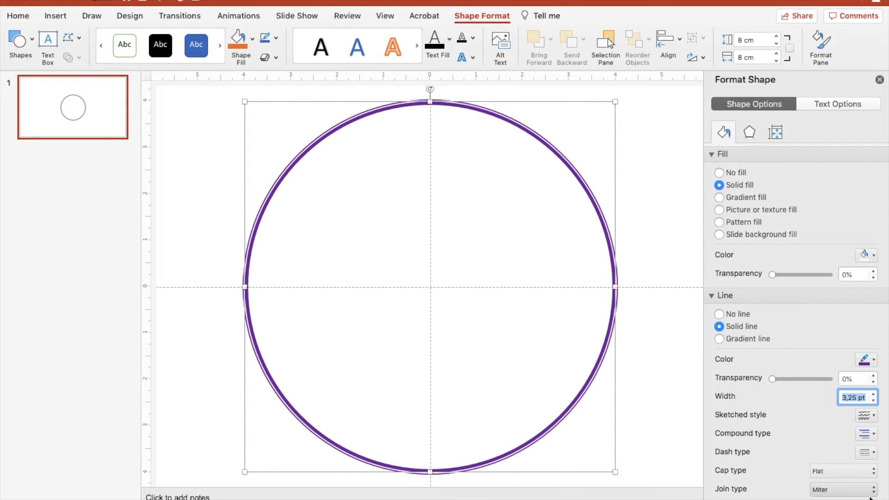
{"action": "left_click", "coordinate": [873, 436]}
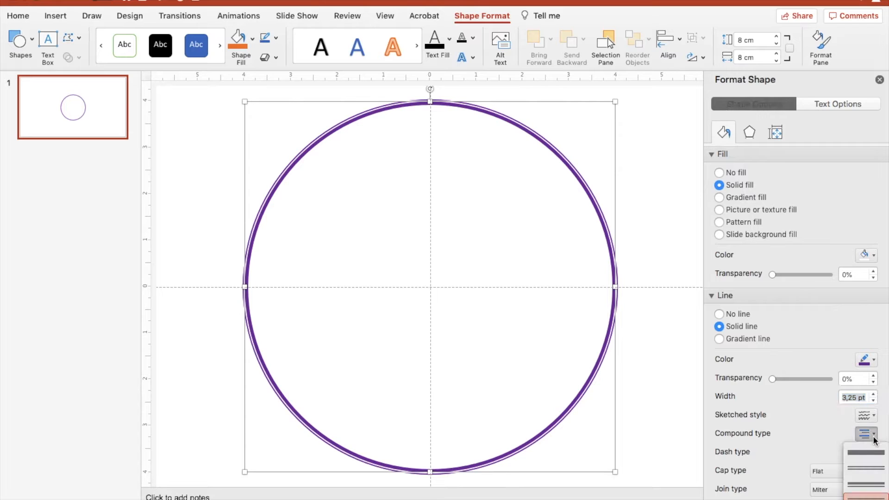
{"action": "left_click", "coordinate": [865, 484]}
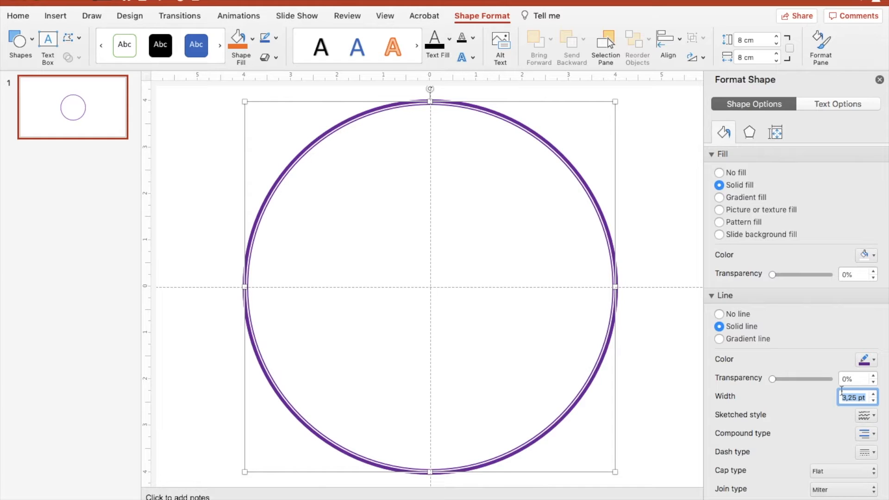
{"action": "left_click", "coordinate": [878, 80]}
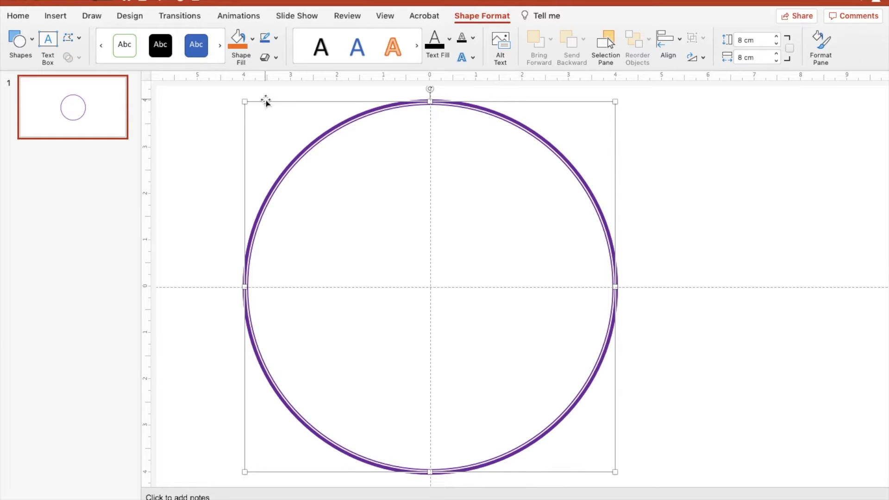
- Draw a second circle about 3.25 cm across inside the large one and apply the white-fill, green-outline style
{"action": "left_click", "coordinate": [53, 15]}
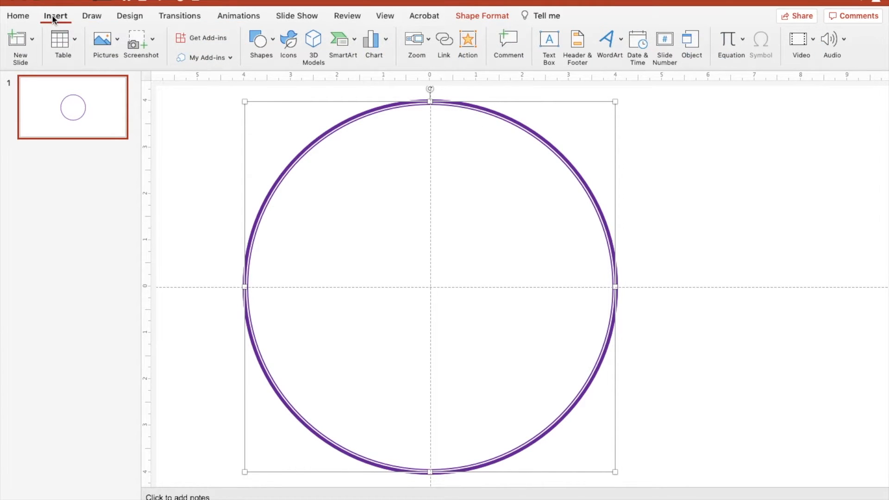
{"action": "left_click", "coordinate": [268, 40]}
{"action": "left_click", "coordinate": [341, 78]}
{"action": "left_click_drag", "start_coordinate": [360, 228], "coordinate": [509, 378]}
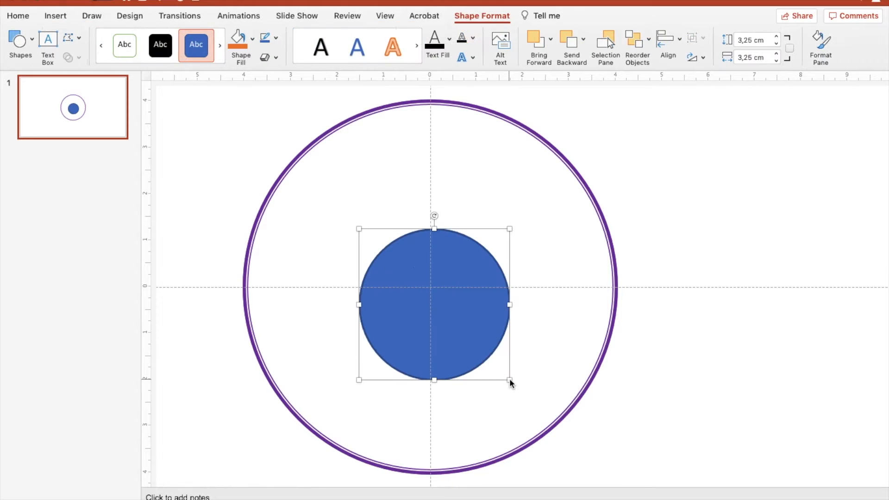
{"action": "left_click", "coordinate": [128, 47]}
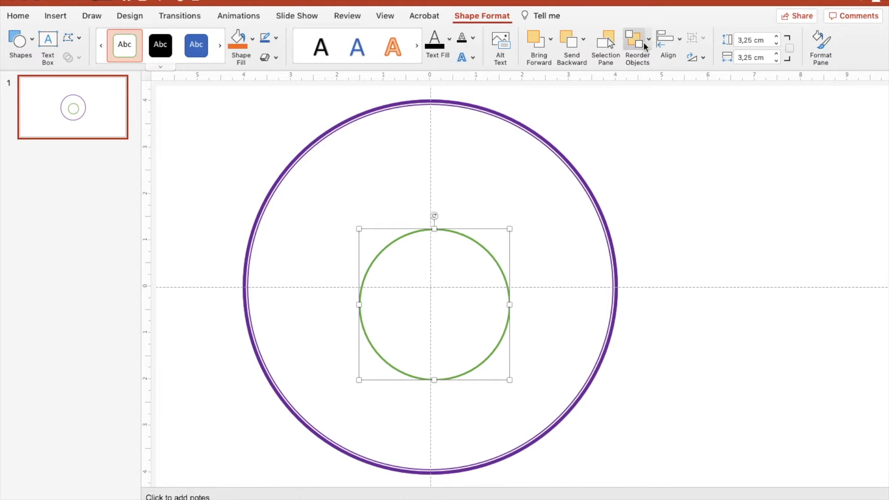
- Set the inner circle's height and width to 5 cm each
{"action": "left_click_drag", "start_coordinate": [754, 40], "coordinate": [738, 41]}
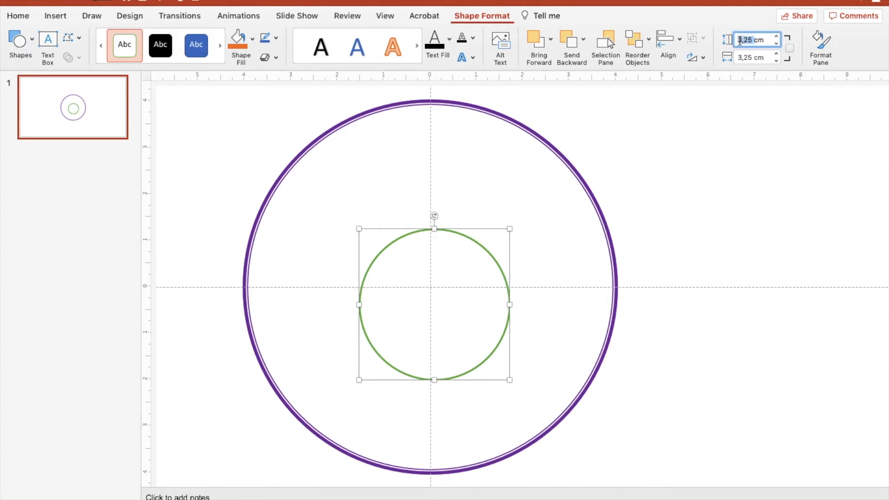
{"action": "type", "text": "5"}
{"action": "left_click_drag", "start_coordinate": [755, 57], "coordinate": [735, 58]}
{"action": "type", "text": "5"}
{"action": "key", "text": "Return"}
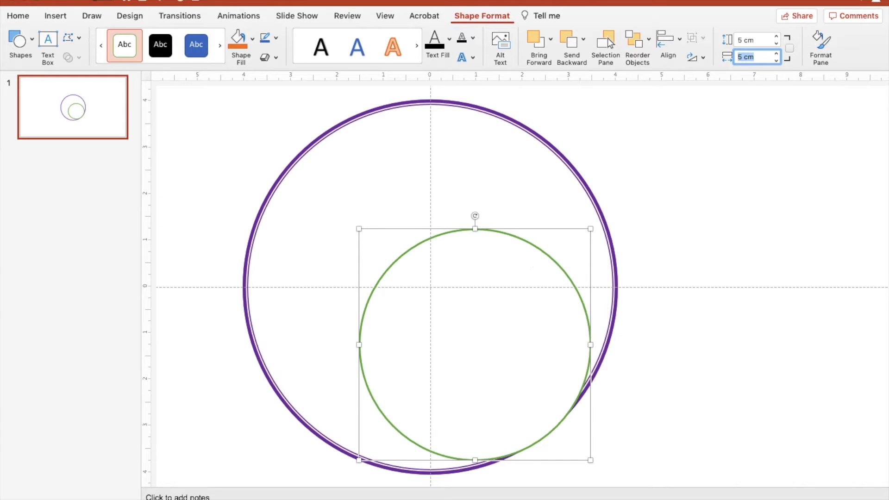
- Center the inner circle horizontally and vertically on the slide
{"action": "left_click", "coordinate": [679, 42]}
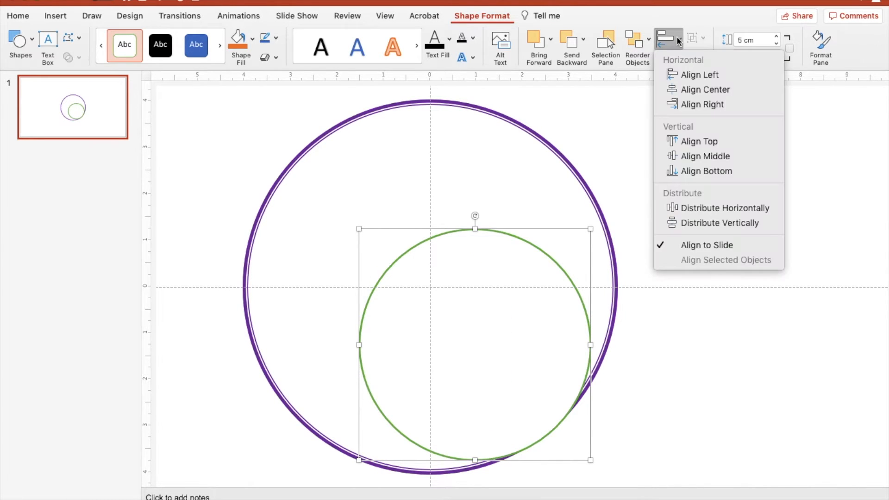
{"action": "left_click", "coordinate": [685, 88]}
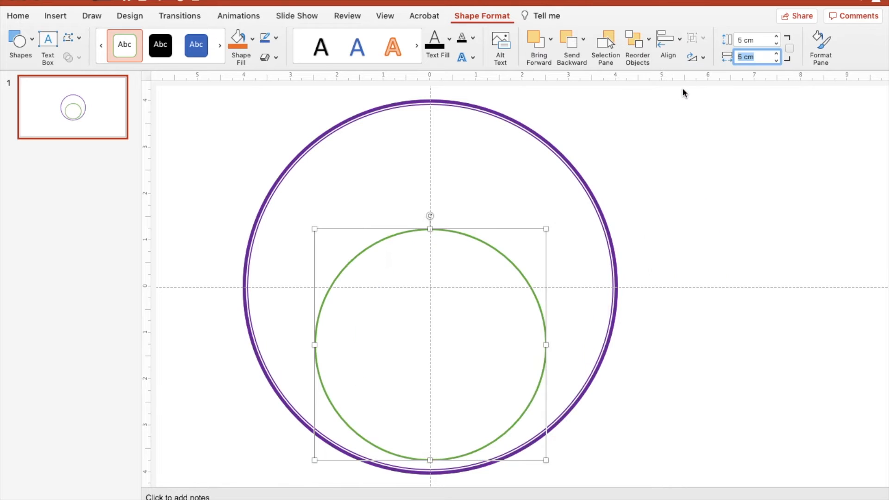
{"action": "left_click", "coordinate": [679, 39]}
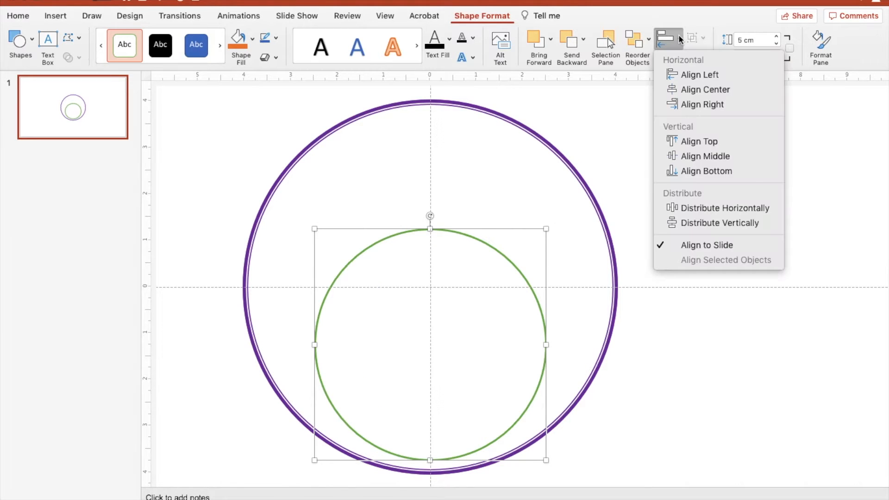
{"action": "left_click", "coordinate": [686, 157]}
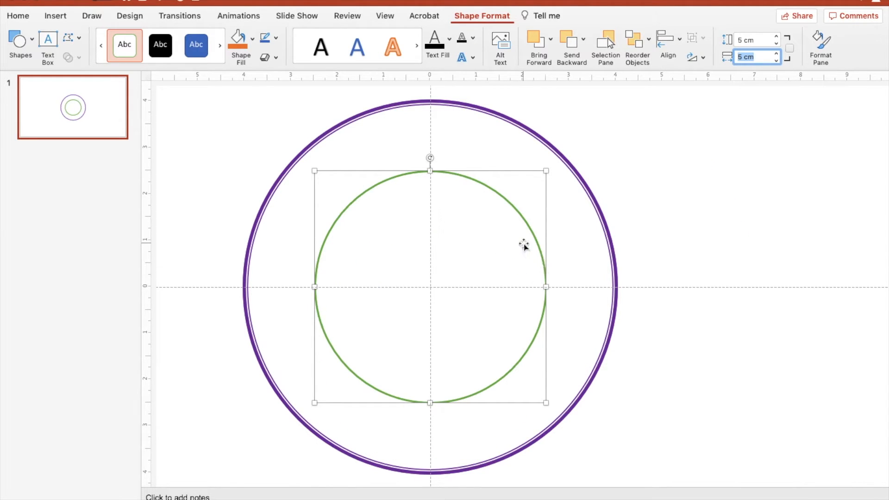
- Give the inner circle a standard purple outline 1.75 pt wide and close the shape formatting options
{"action": "right_click", "coordinate": [544, 273]}
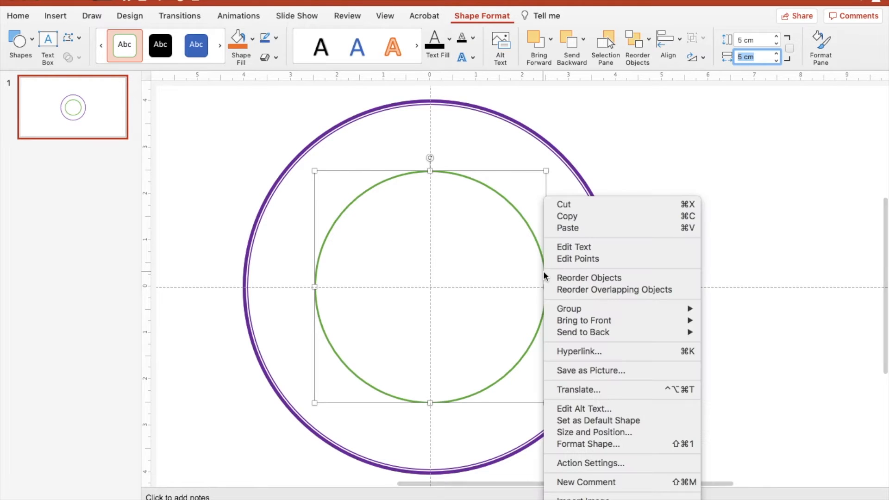
{"action": "left_click", "coordinate": [591, 444]}
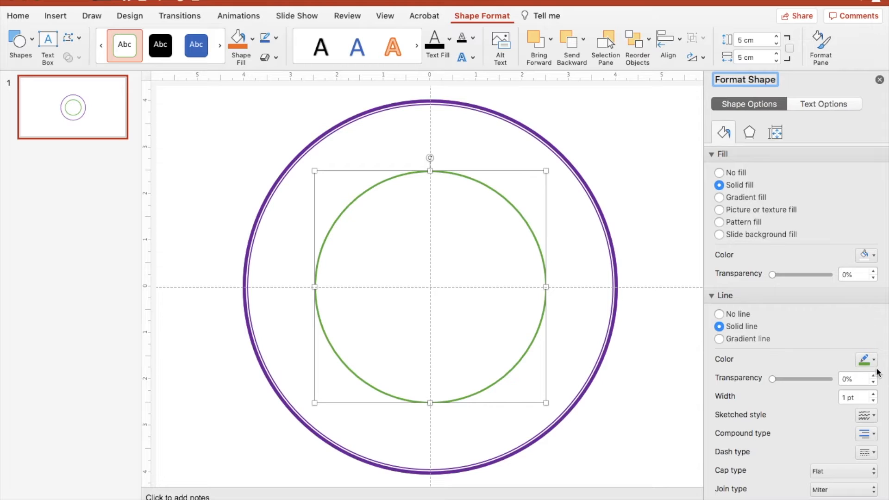
{"action": "left_click", "coordinate": [866, 360]}
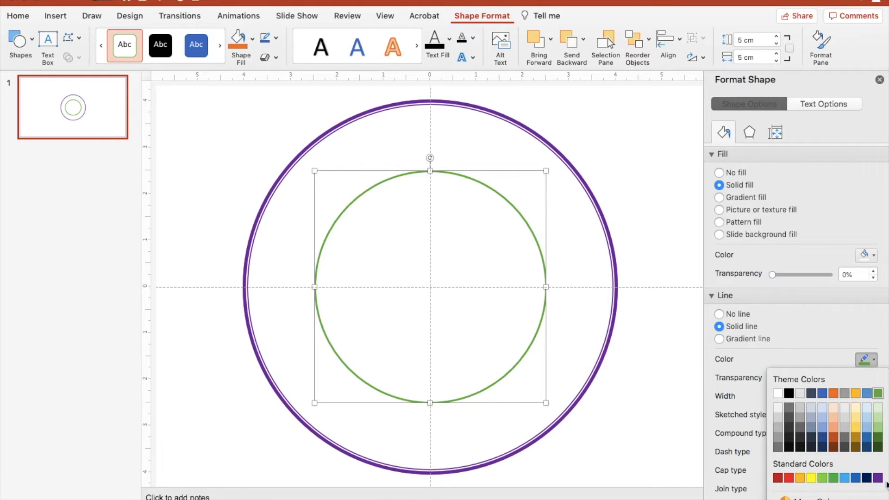
{"action": "left_click", "coordinate": [877, 477]}
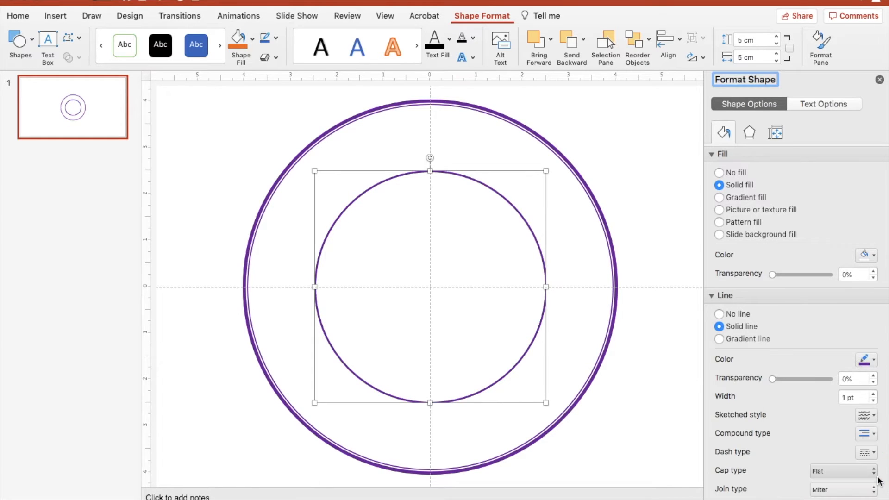
{"action": "left_click", "coordinate": [873, 394]}
{"action": "left_click", "coordinate": [873, 394]}
{"action": "left_click", "coordinate": [872, 394]}
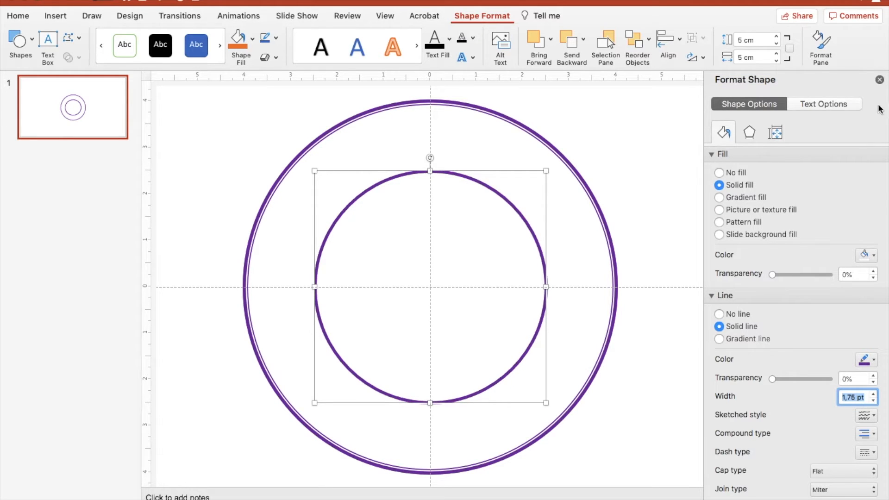
{"action": "left_click", "coordinate": [879, 81]}
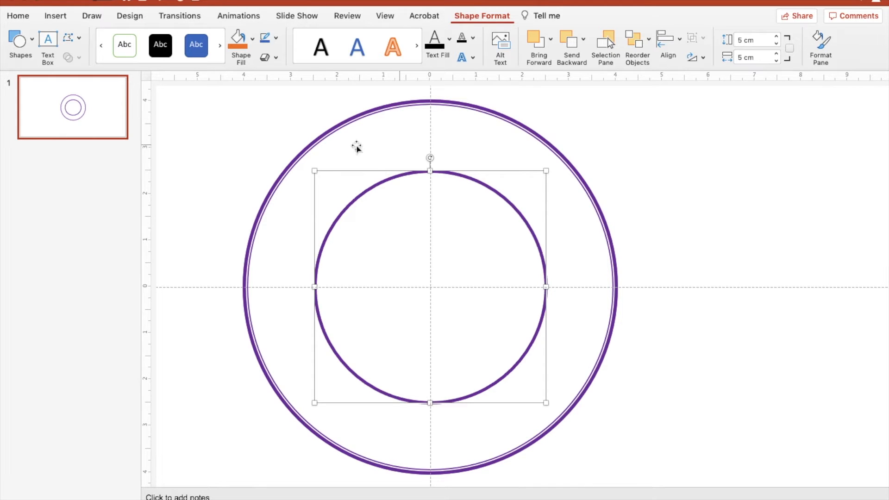
- Draw a horizontal line about 4.4 cm long across the upper part of the inner circle
{"action": "left_click", "coordinate": [55, 16]}
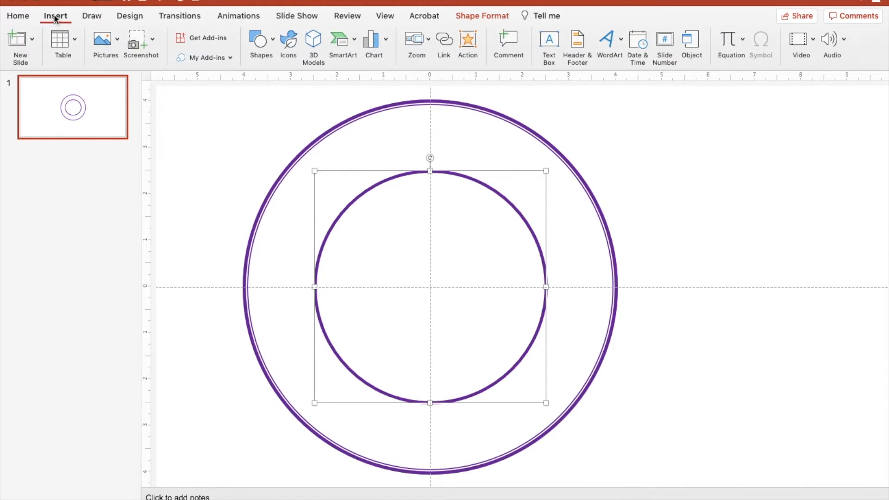
{"action": "left_click", "coordinate": [268, 43]}
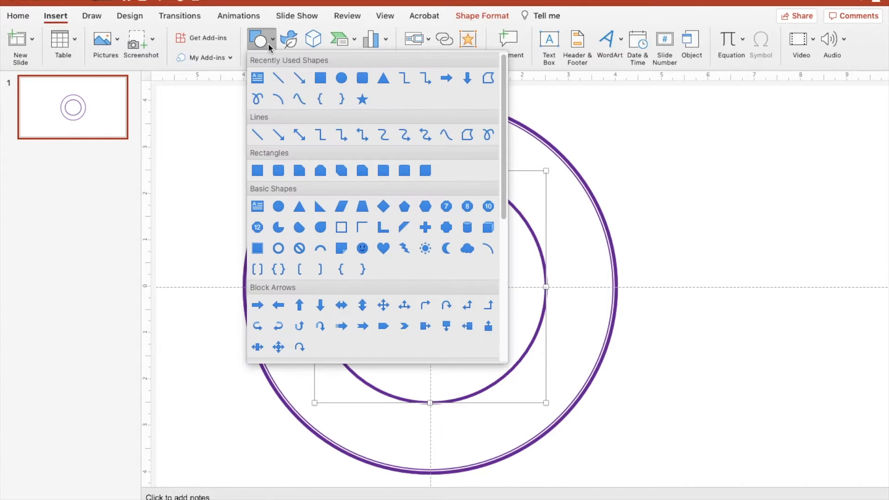
{"action": "left_click", "coordinate": [278, 82]}
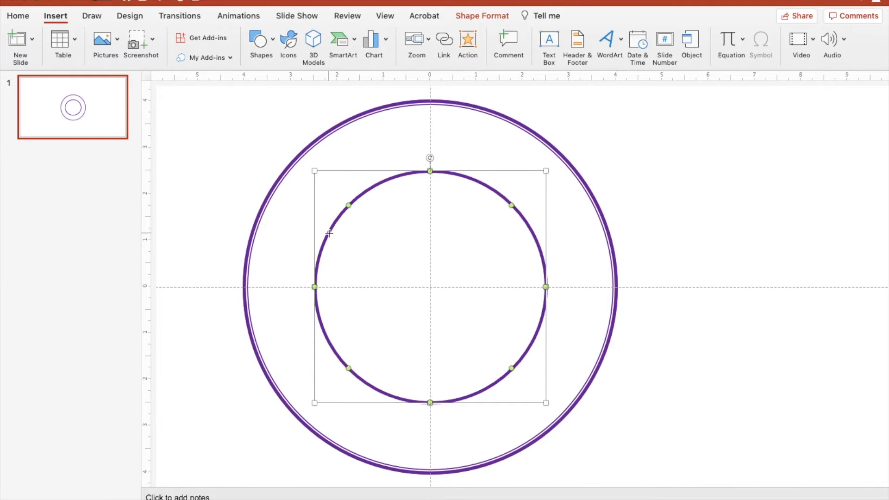
{"action": "left_click_drag", "start_coordinate": [330, 235], "coordinate": [530, 235]}
{"action": "left_click_drag", "start_coordinate": [533, 234], "coordinate": [486, 238]}
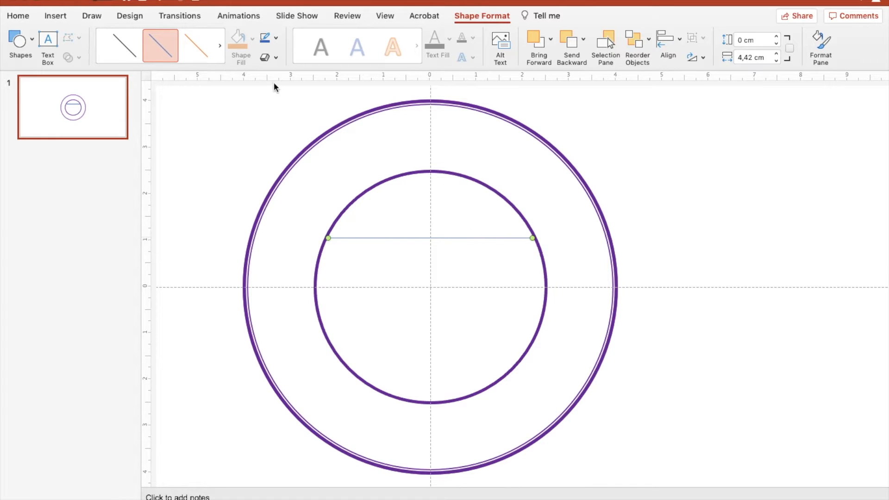
- Color the horizontal line standard purple and set its weight to 1½ pt
{"action": "left_click", "coordinate": [277, 39]}
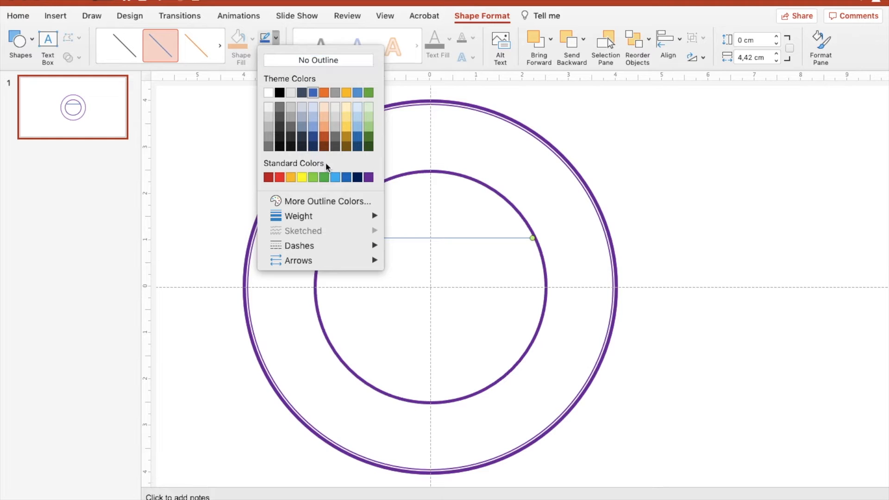
{"action": "left_click", "coordinate": [368, 177]}
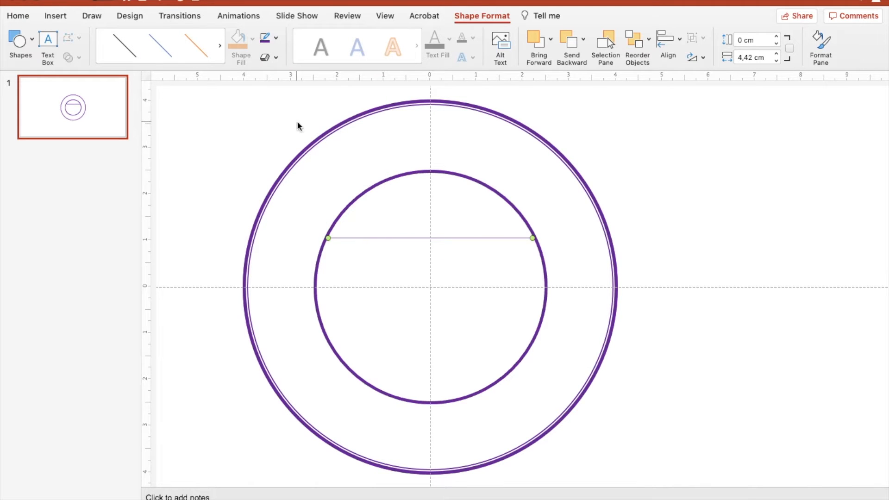
{"action": "left_click", "coordinate": [276, 39]}
{"action": "mouse_move", "coordinate": [306, 218]}
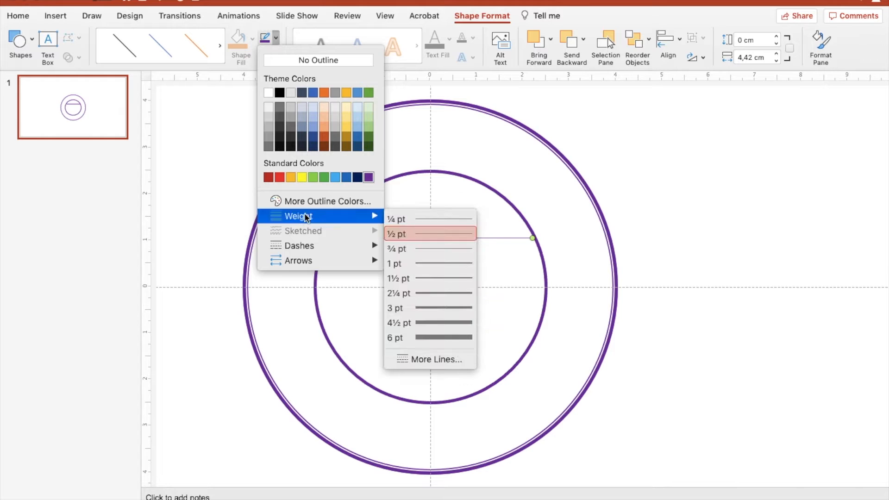
{"action": "left_click", "coordinate": [428, 293]}
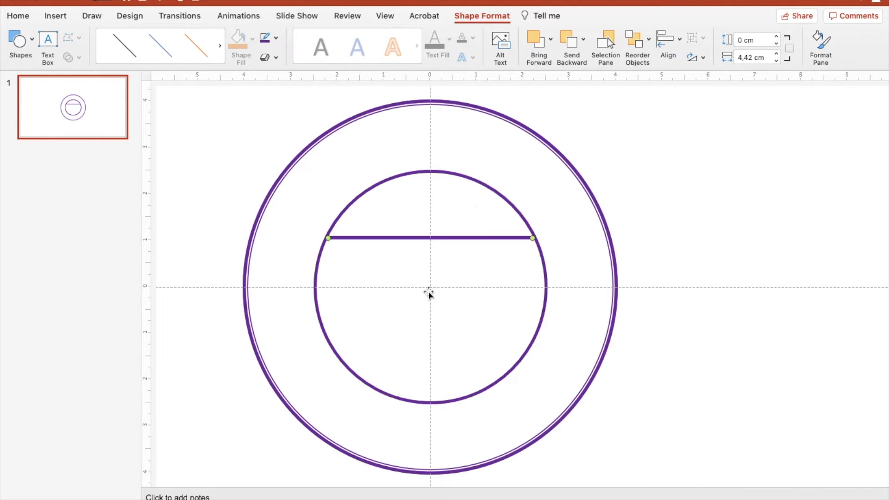
{"action": "left_click", "coordinate": [275, 39]}
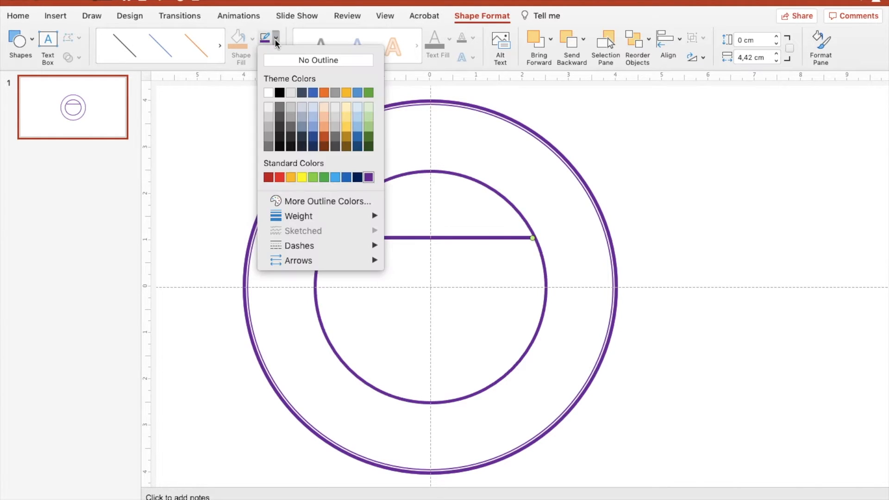
{"action": "mouse_move", "coordinate": [360, 251]}
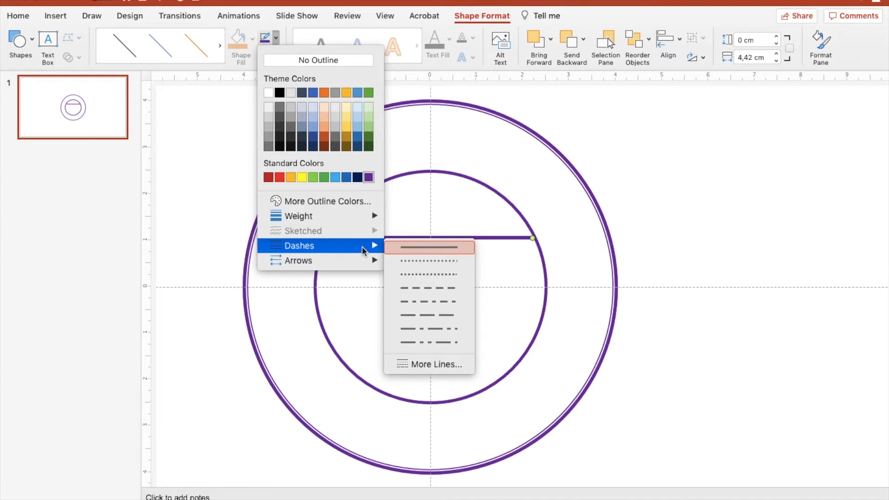
{"action": "mouse_move", "coordinate": [365, 216]}
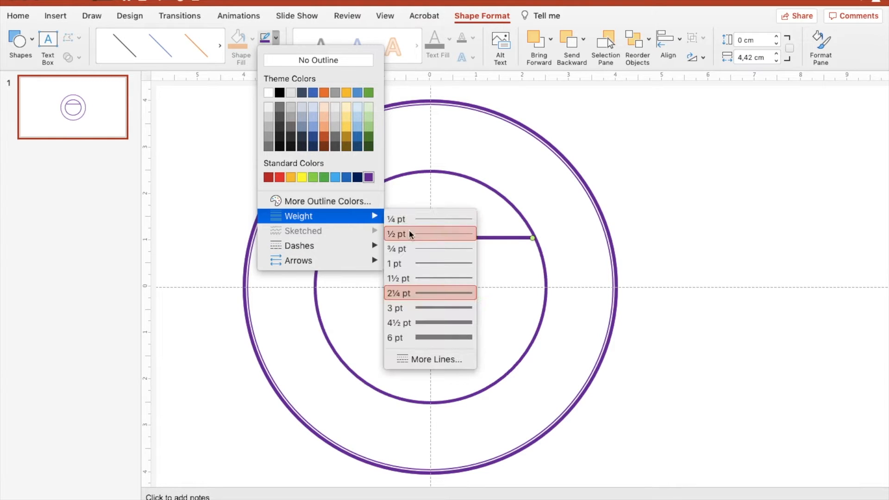
{"action": "left_click", "coordinate": [425, 278]}
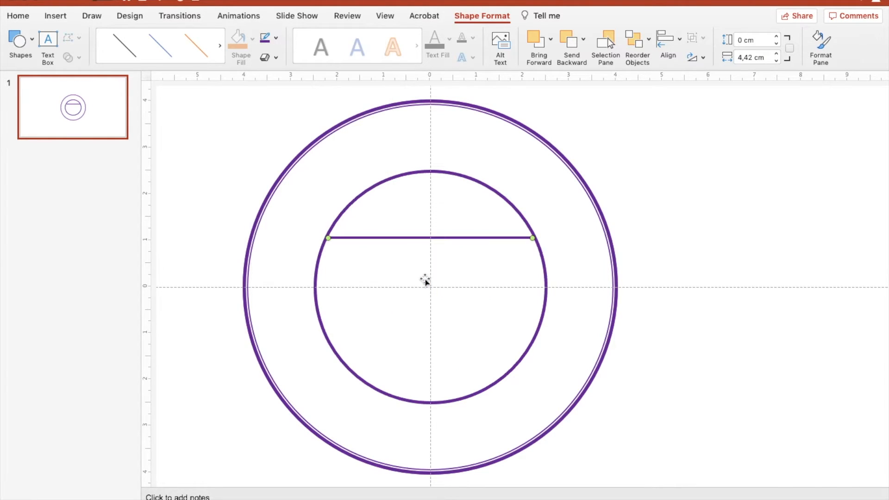
- Duplicate the horizontal line and place the copy across the lower part of the inner circle
{"action": "right_click", "coordinate": [409, 237]}
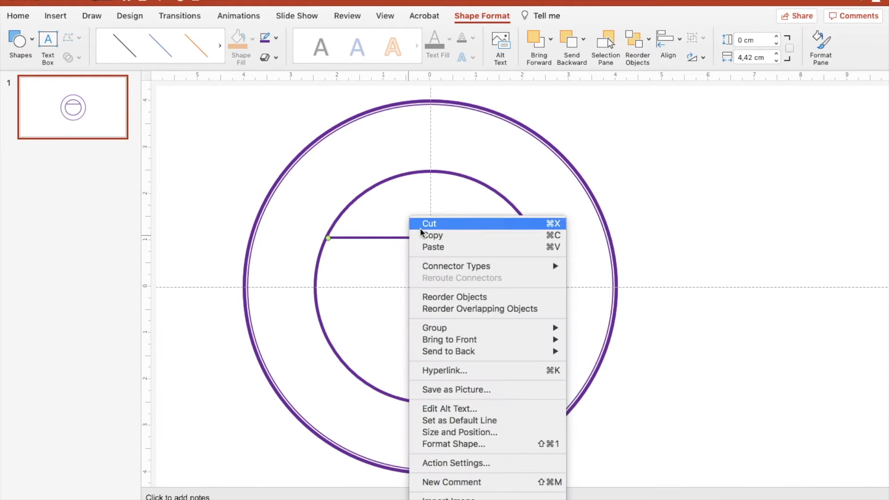
{"action": "left_click", "coordinate": [420, 238]}
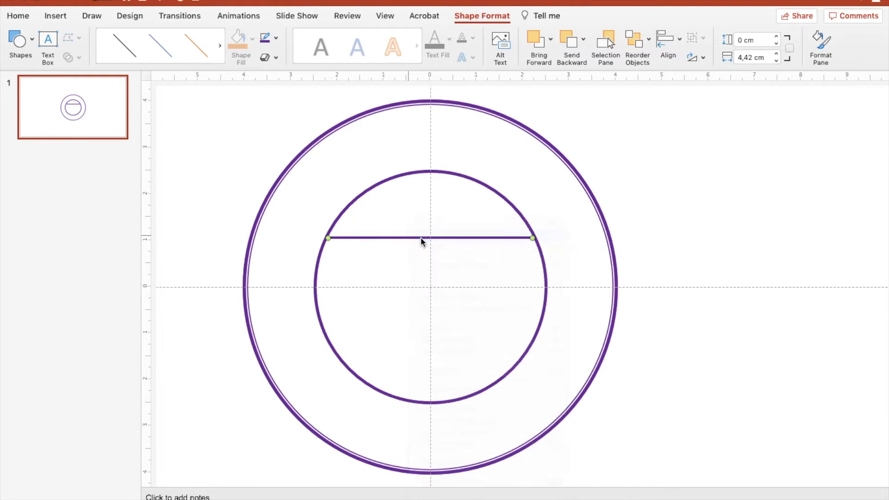
{"action": "left_click", "coordinate": [16, 14]}
{"action": "left_click", "coordinate": [19, 41]}
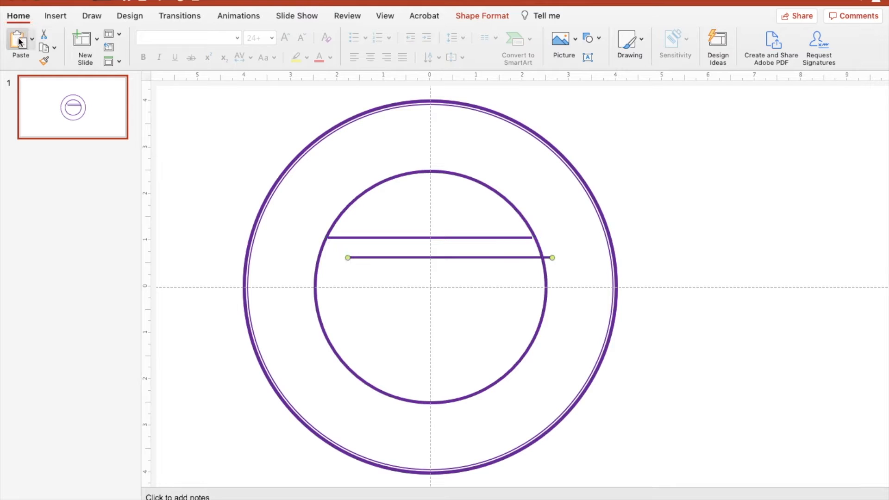
{"action": "left_click_drag", "start_coordinate": [398, 259], "coordinate": [377, 338]}
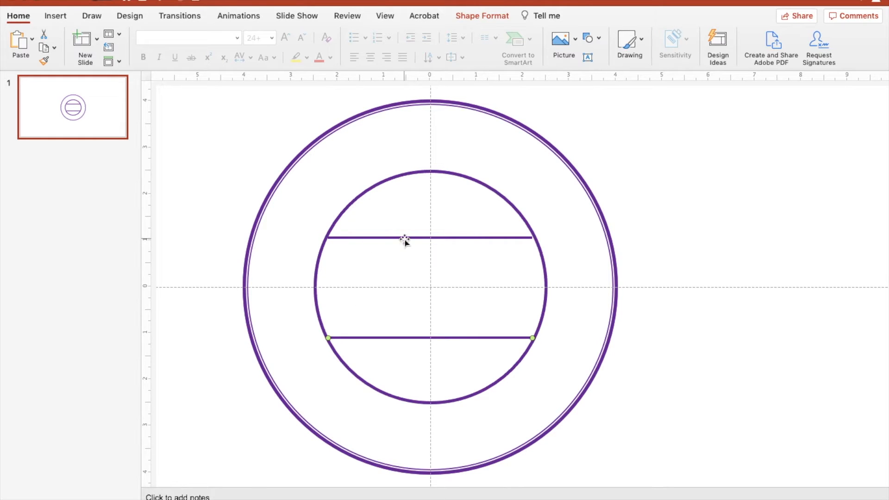
- Move the upper line down toward the circle's center and extend its right end to the inner circle's edge
{"action": "left_click_drag", "start_coordinate": [404, 240], "coordinate": [397, 260]}
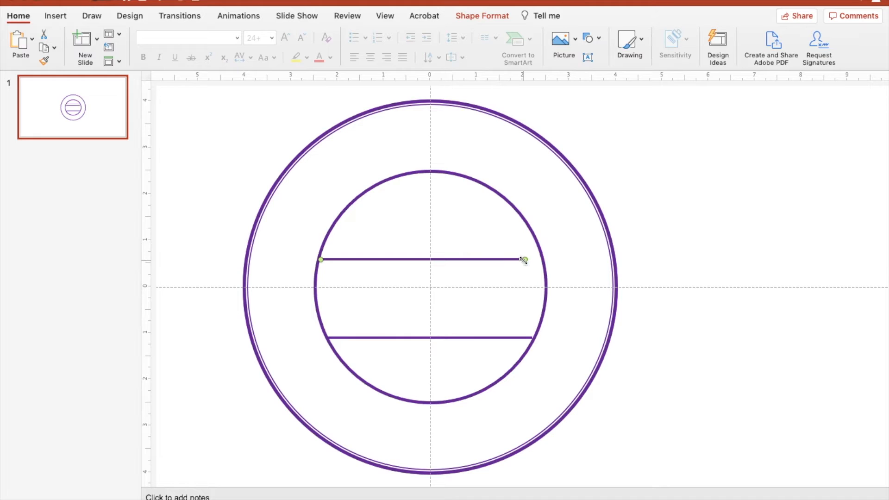
{"action": "left_click_drag", "start_coordinate": [524, 259], "coordinate": [545, 260]}
- Fit the lower line to the inner circle closer to the center, and delete it
{"action": "left_click_drag", "start_coordinate": [494, 338], "coordinate": [542, 323]}
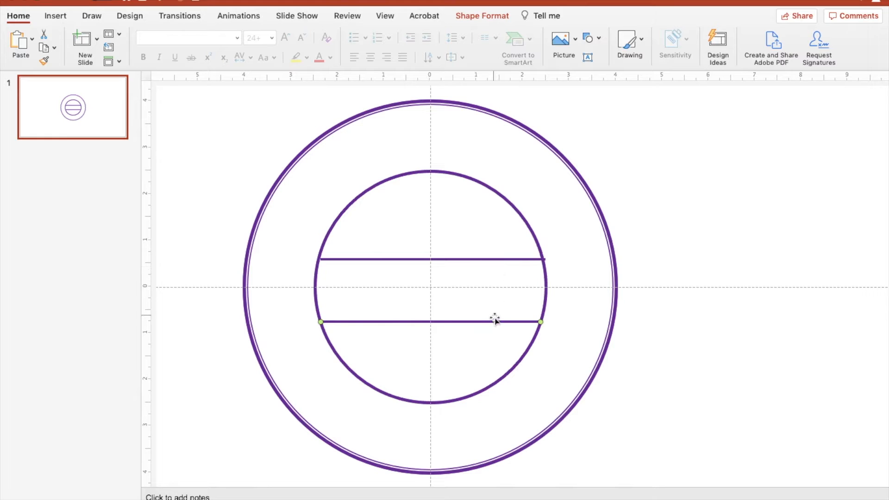
{"action": "key", "text": "Delete"}
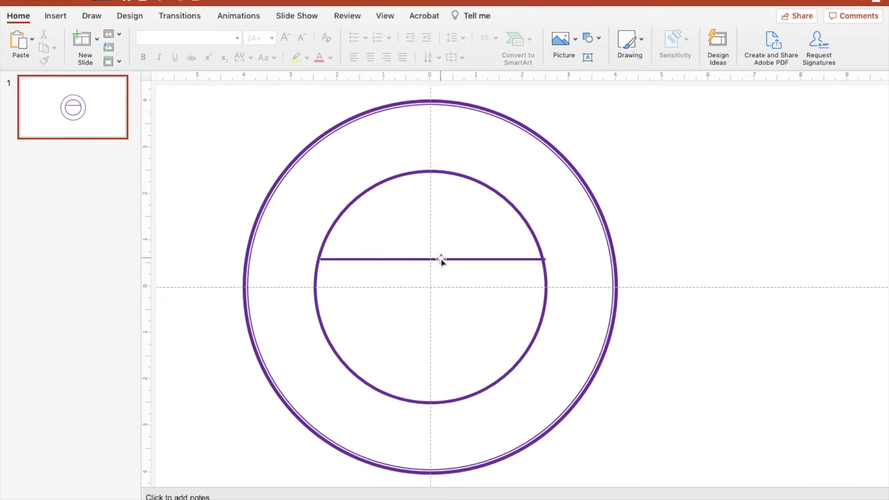
- Duplicate the lengthened upper line and place the copy across the inner circle just below its center
{"action": "left_click", "coordinate": [441, 260]}
{"action": "right_click", "coordinate": [441, 258]}
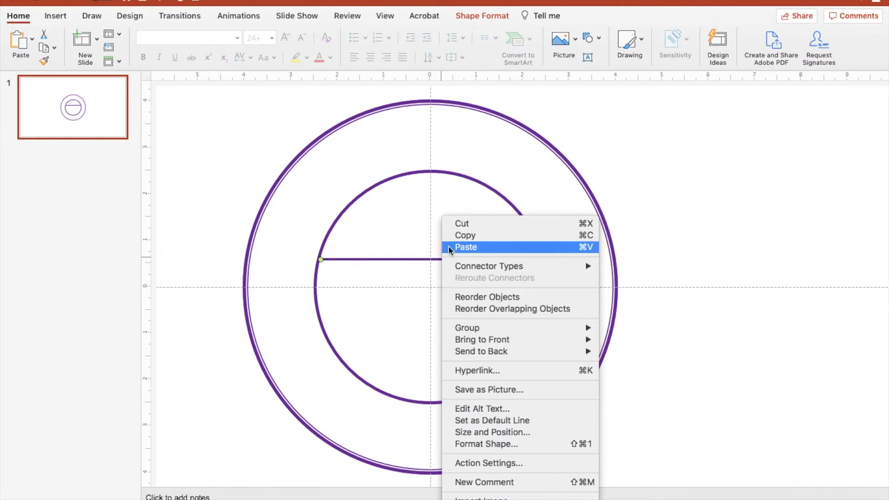
{"action": "left_click", "coordinate": [465, 236]}
{"action": "left_click", "coordinate": [20, 43]}
{"action": "left_click_drag", "start_coordinate": [443, 280], "coordinate": [420, 317]}
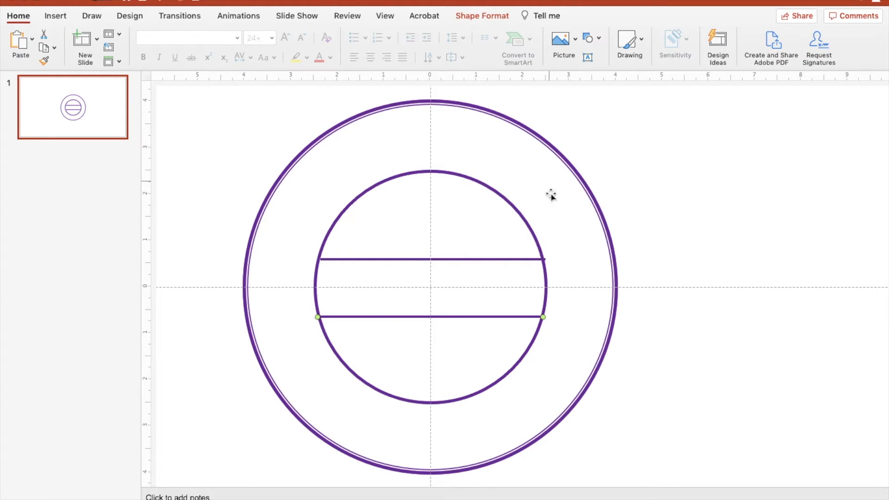
- Insert WordArt in the plain black shadowed style with the text "TOKO MEBEL"
{"action": "left_click", "coordinate": [56, 17]}
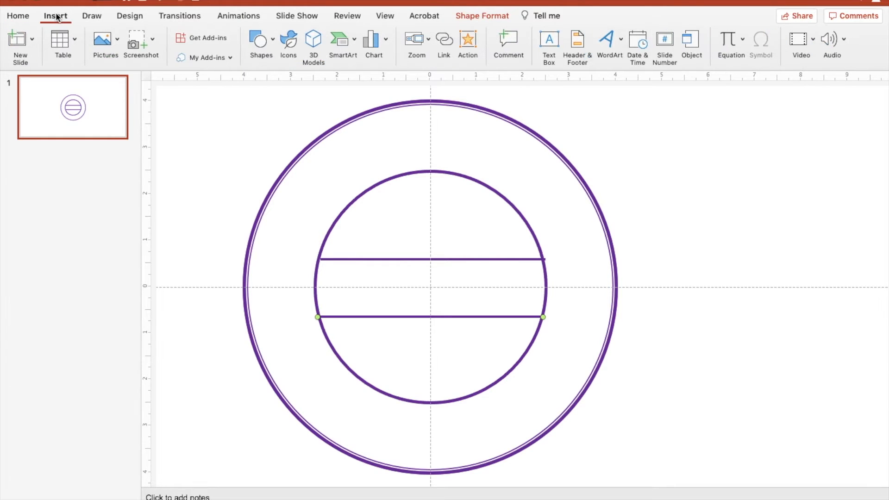
{"action": "left_click", "coordinate": [621, 40]}
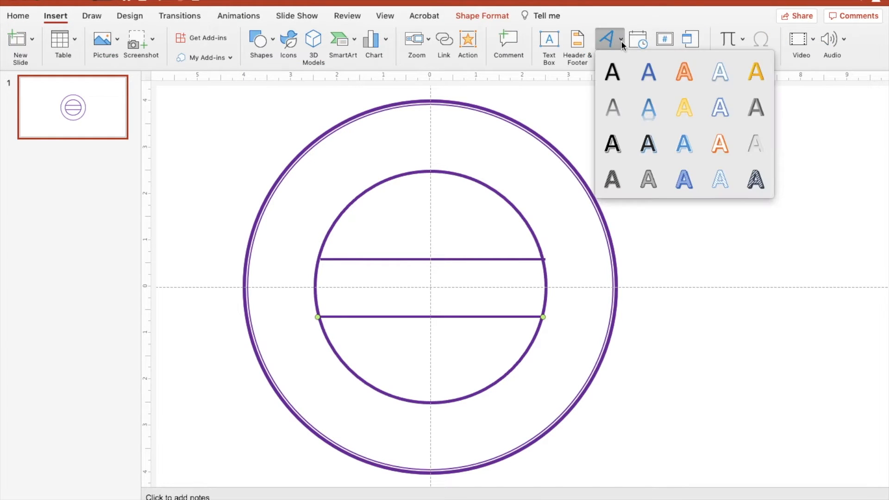
{"action": "left_click", "coordinate": [613, 73]}
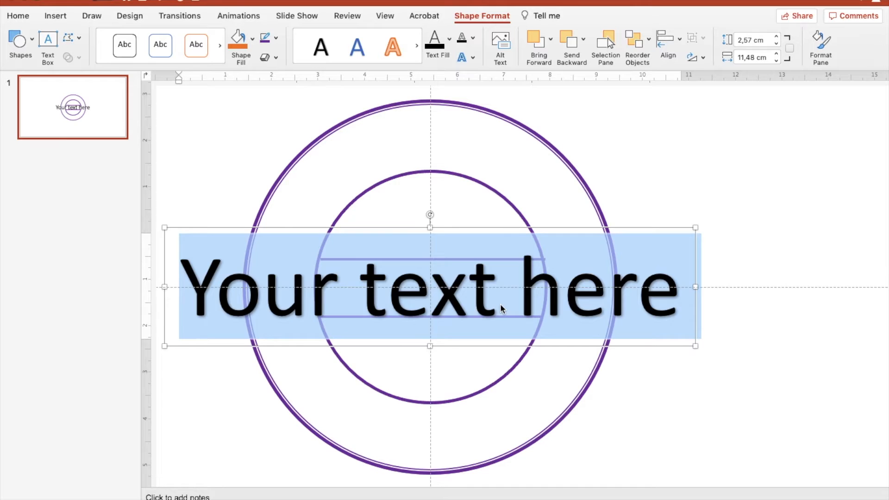
{"action": "type", "text": "TOKO MEBEL"}
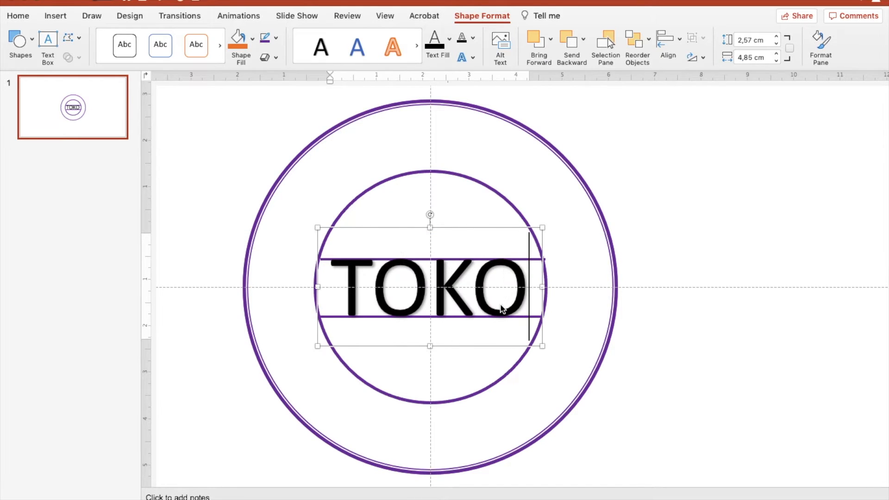
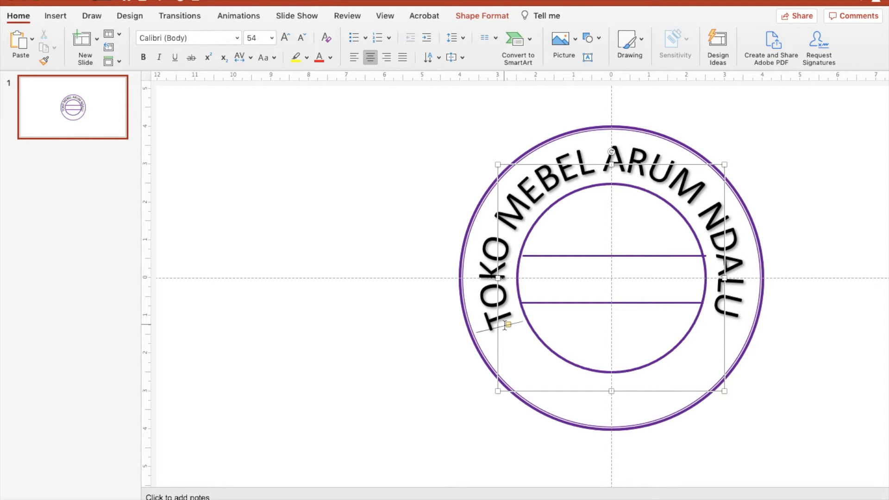
- Add an asterisk before and after the curved text TOKO MEBEL ARUM NDALU, and deselect it
{"action": "left_click_drag", "start_coordinate": [507, 325], "coordinate": [507, 325]}
{"action": "scroll", "coordinate": [733, 320], "scroll_direction": "right", "scroll_amount": 10}
{"action": "scroll", "coordinate": [733, 320], "scroll_direction": "up", "scroll_amount": 2}
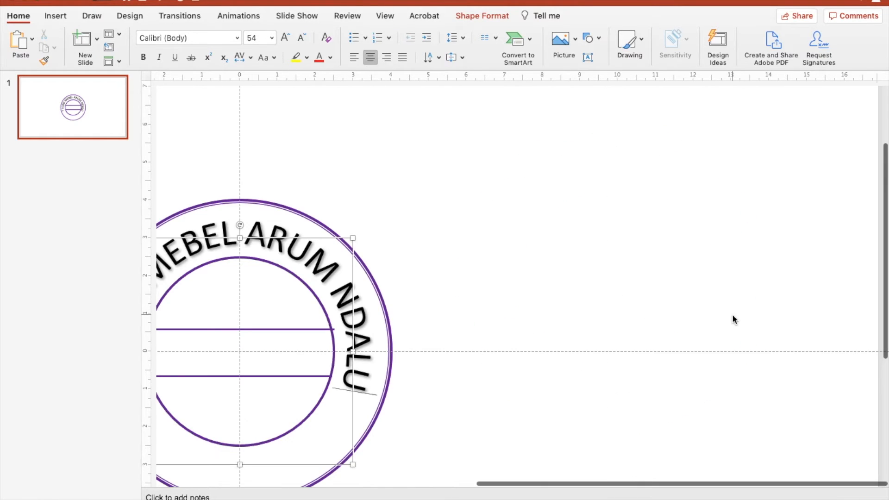
{"action": "scroll", "coordinate": [626, 305], "scroll_direction": "left", "scroll_amount": 2}
{"action": "scroll", "coordinate": [626, 305], "scroll_direction": "left", "scroll_amount": 3}
{"action": "scroll", "coordinate": [626, 305], "scroll_direction": "down", "scroll_amount": 3}
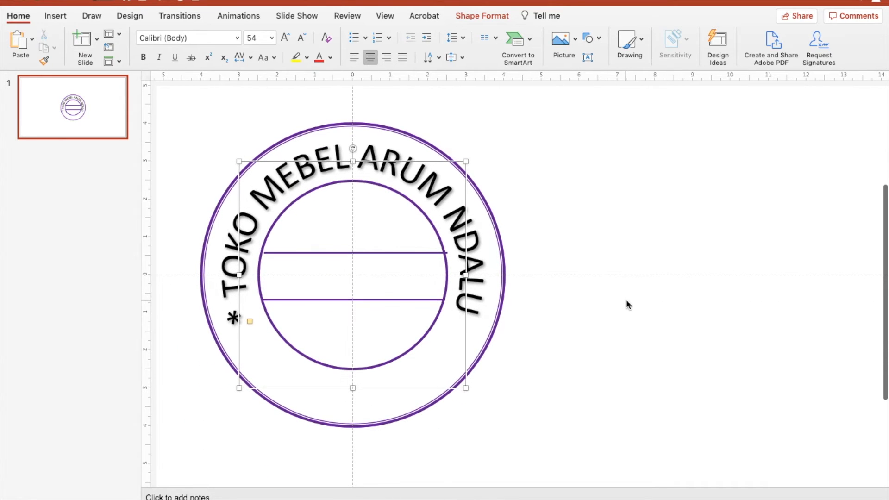
{"action": "type", "text": "*"}
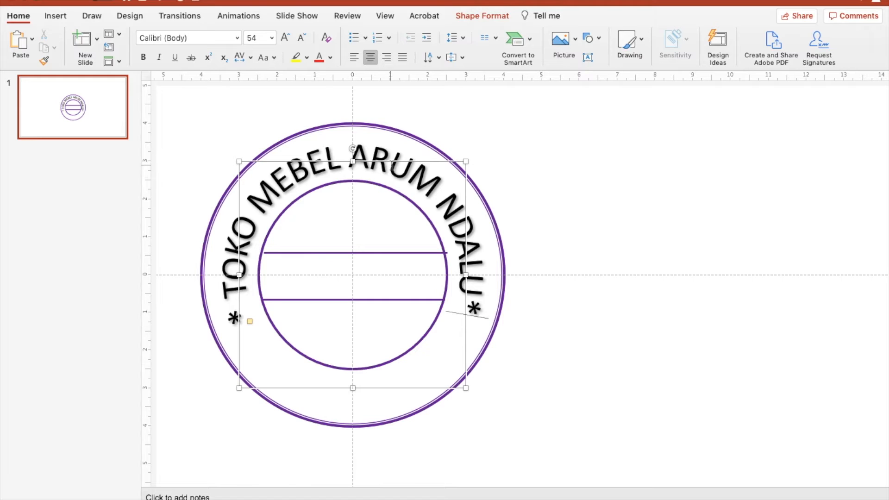
{"action": "left_click", "coordinate": [405, 177]}
{"action": "left_click", "coordinate": [549, 155]}
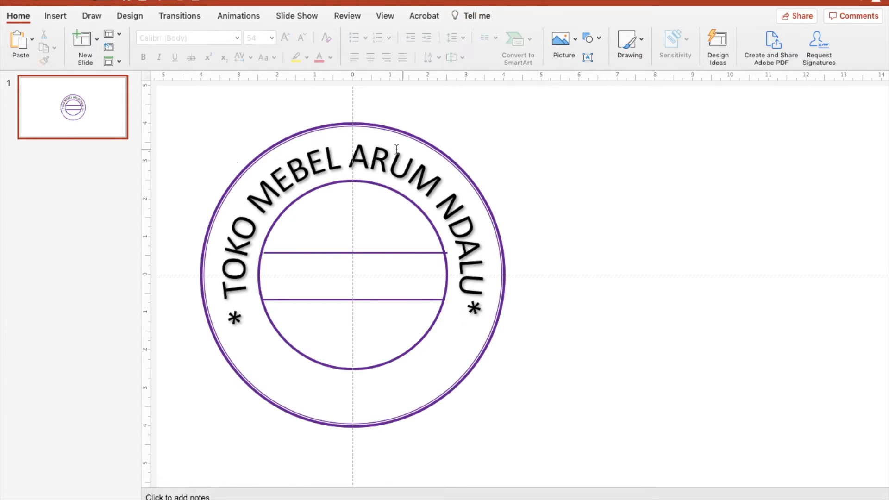
- Color the word ARUM in the curved text standard purple
{"action": "left_click", "coordinate": [387, 159]}
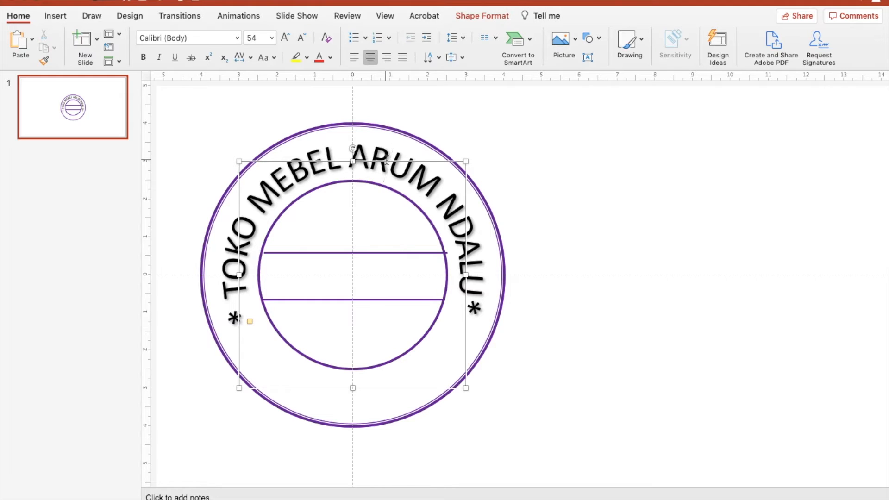
{"action": "left_click", "coordinate": [330, 57]}
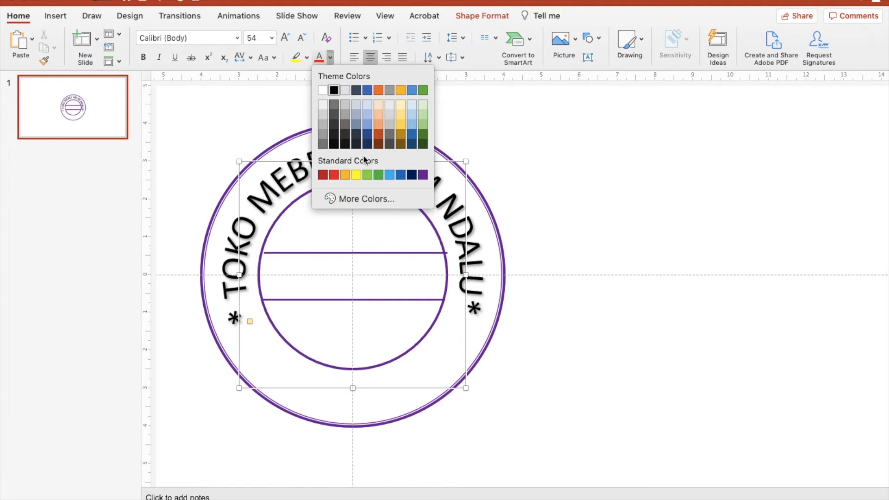
{"action": "left_click", "coordinate": [422, 174]}
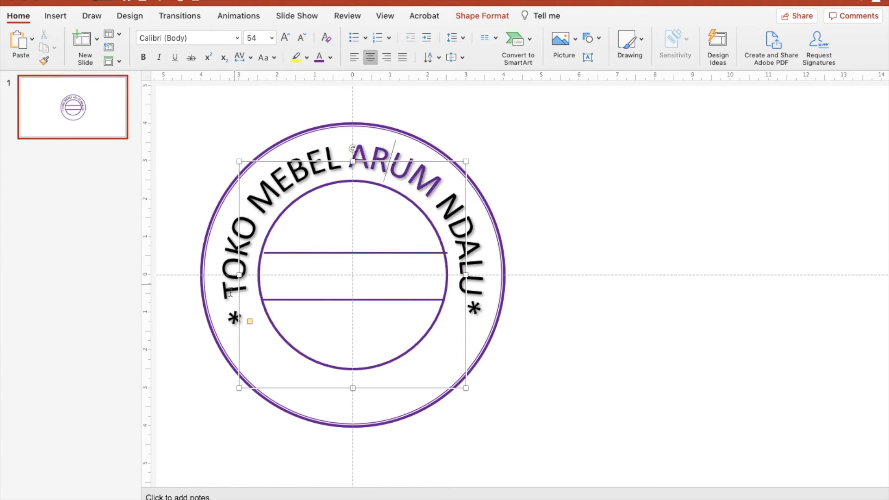
- Make the curved text from the opening asterisk through NDALU bold and standard purple
{"action": "scroll", "coordinate": [262, 185], "scroll_direction": "left", "scroll_amount": 10}
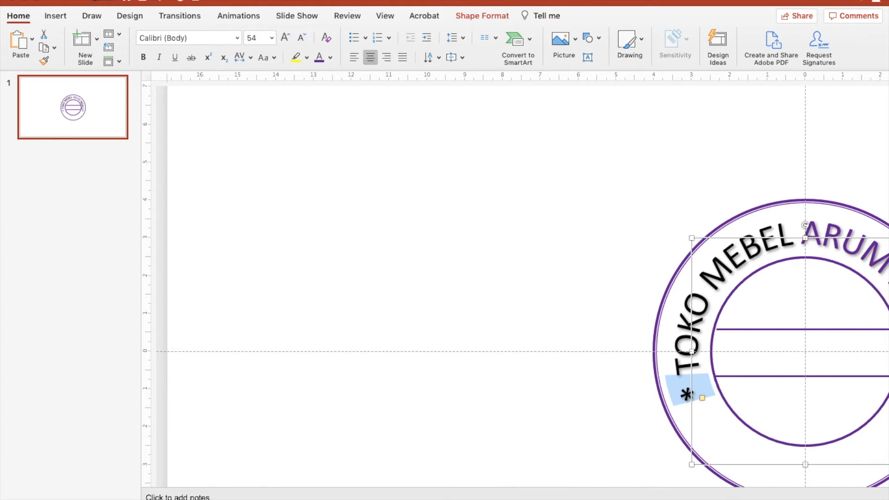
{"action": "scroll", "coordinate": [524, 277], "scroll_direction": "down", "scroll_amount": 5}
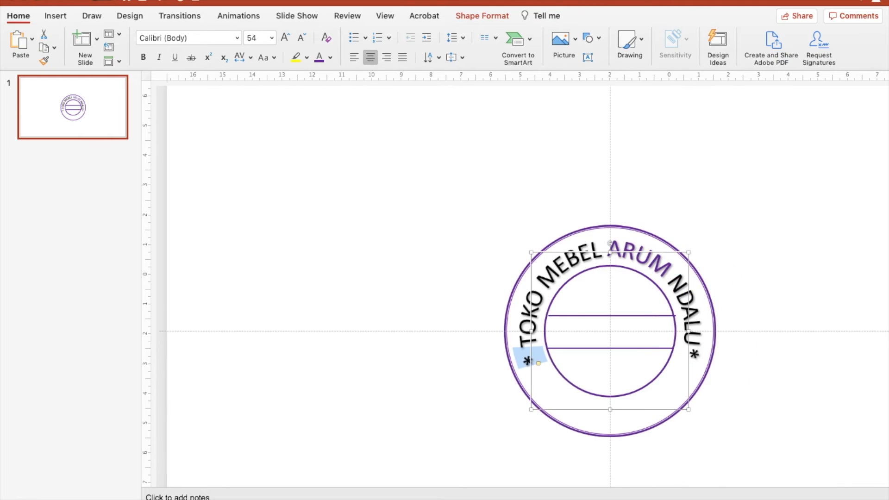
{"action": "scroll", "coordinate": [480, 278], "scroll_direction": "down", "scroll_amount": 2}
{"action": "key", "text": "alt+F9"}
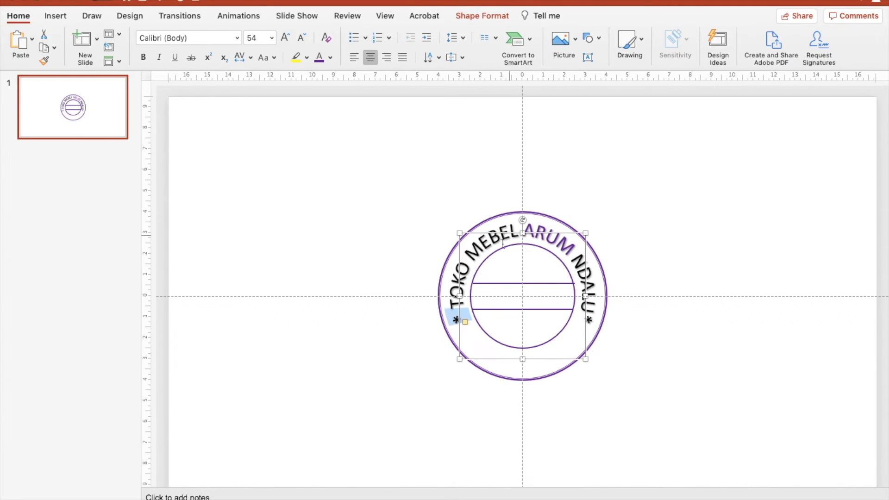
{"action": "left_click_drag", "start_coordinate": [451, 304], "coordinate": [464, 265]}
{"action": "left_click_drag", "start_coordinate": [455, 322], "coordinate": [593, 299]}
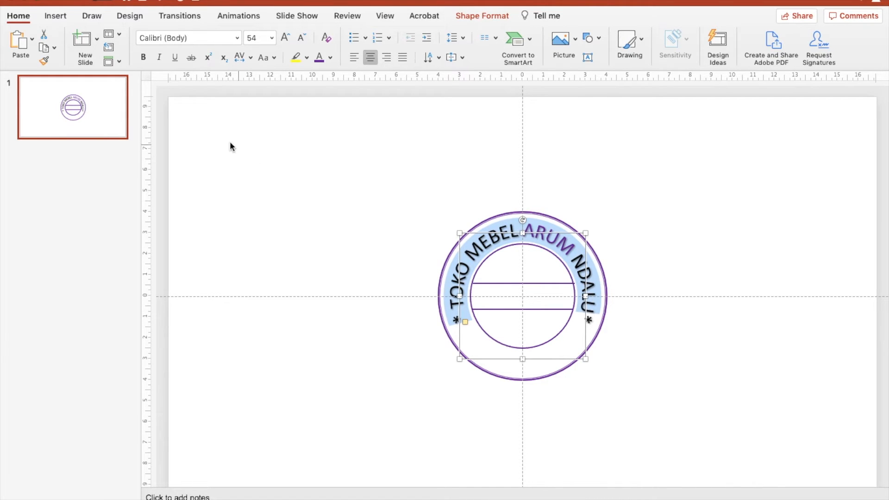
{"action": "left_click", "coordinate": [143, 57]}
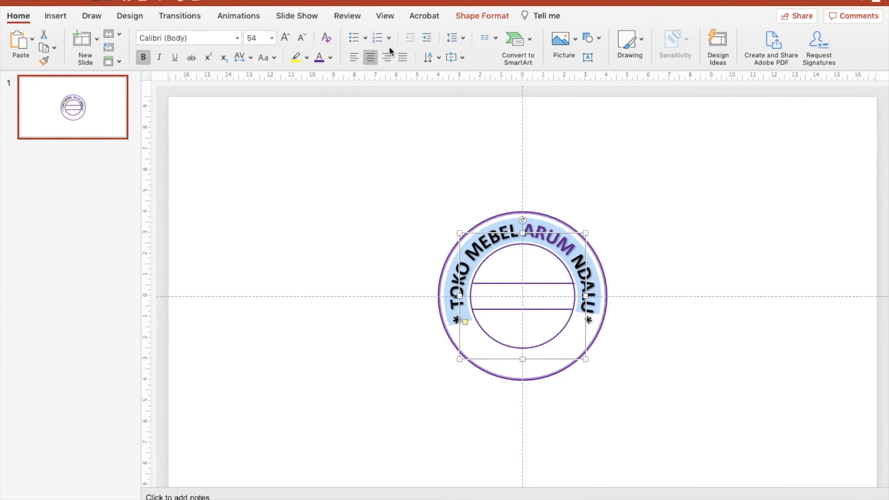
{"action": "left_click", "coordinate": [331, 57]}
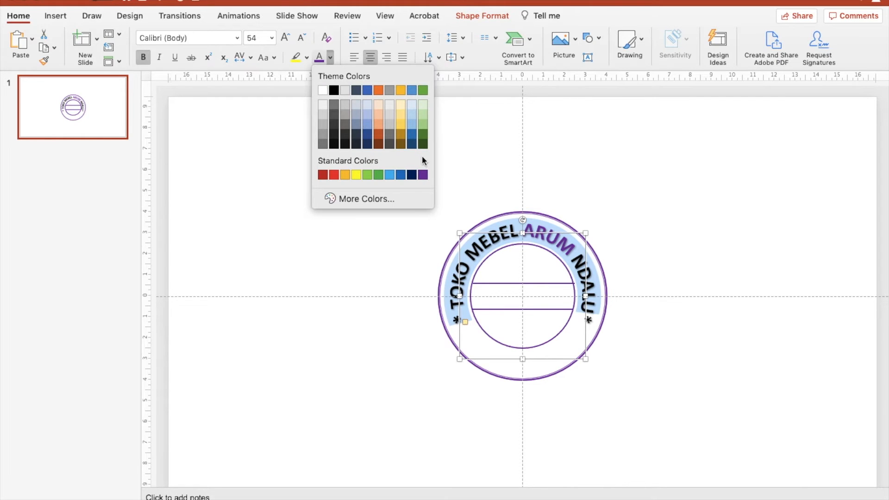
{"action": "left_click", "coordinate": [423, 174]}
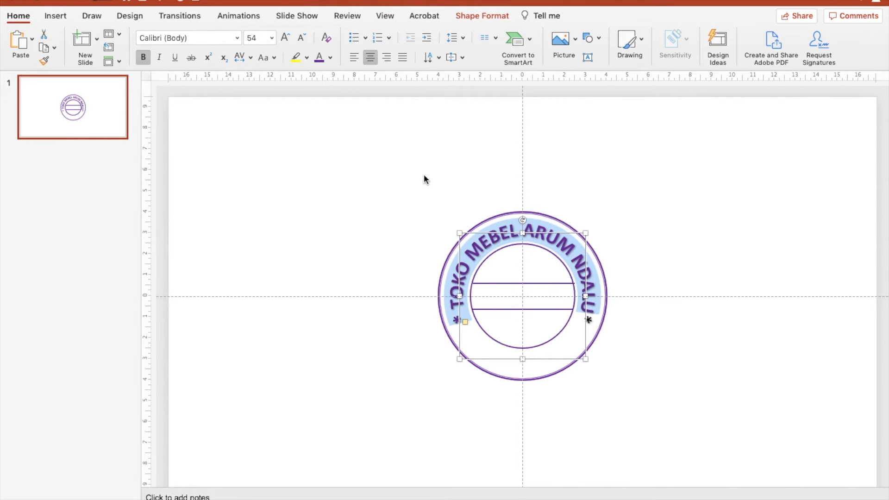
- Format the closing asterisk of the curved text as purple and bold, and deselect the WordArt
{"action": "double_click", "coordinate": [590, 320]}
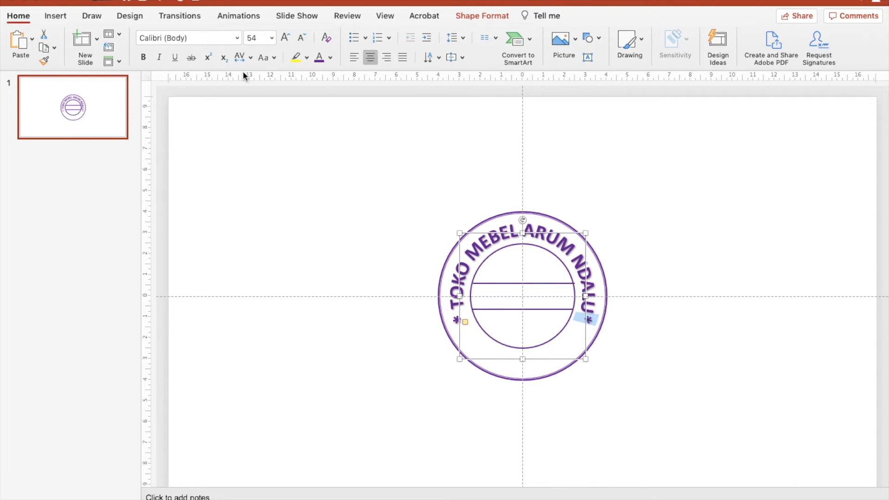
{"action": "left_click", "coordinate": [144, 59]}
{"action": "scroll", "coordinate": [668, 398], "scroll_direction": "up", "scroll_amount": 3}
{"action": "scroll", "coordinate": [668, 398], "scroll_direction": "right", "scroll_amount": 3}
{"action": "left_click", "coordinate": [643, 267]}
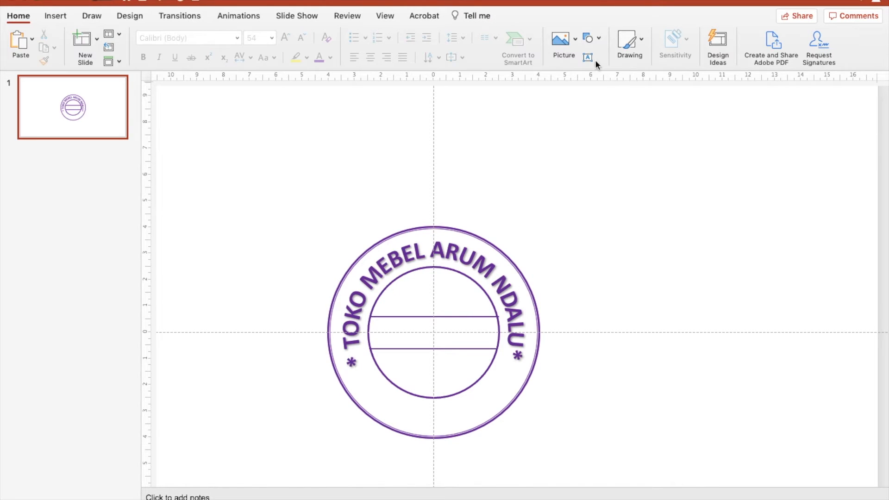
- Insert WordArt in the plain black shadowed style reading "PURWANTORO" and move it down over the lower part of the stamp
{"action": "left_click", "coordinate": [55, 17]}
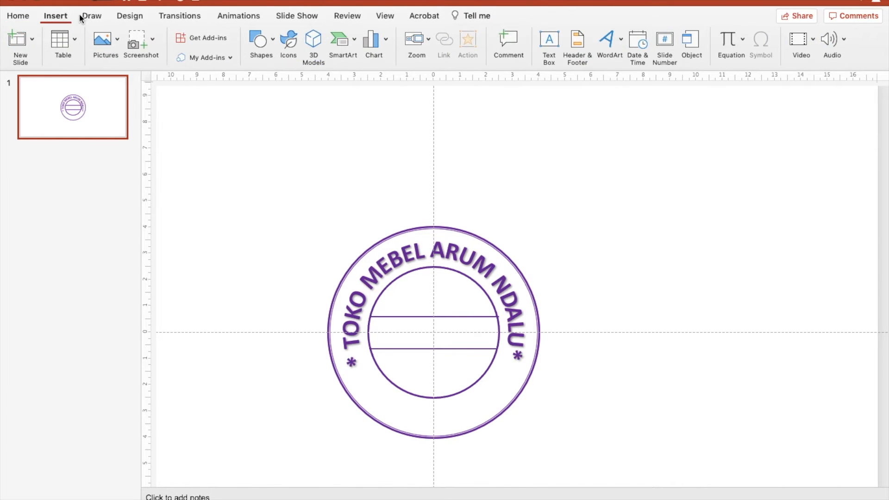
{"action": "left_click", "coordinate": [617, 43]}
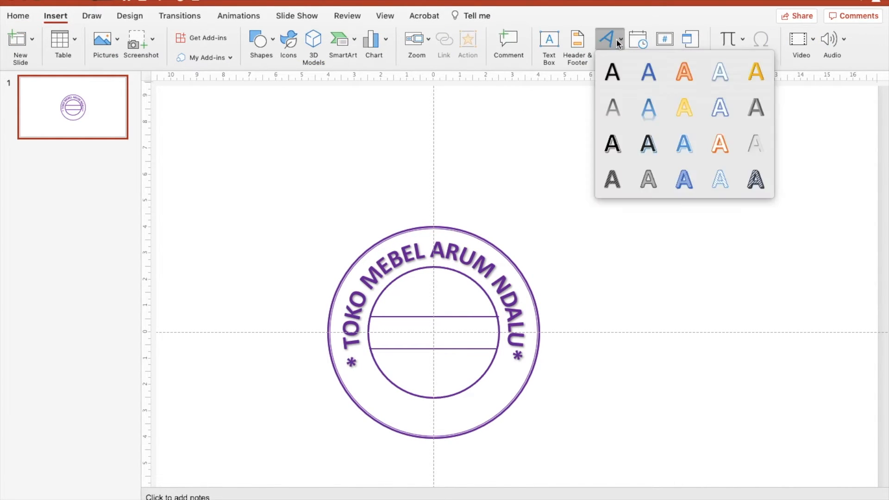
{"action": "left_click", "coordinate": [621, 74]}
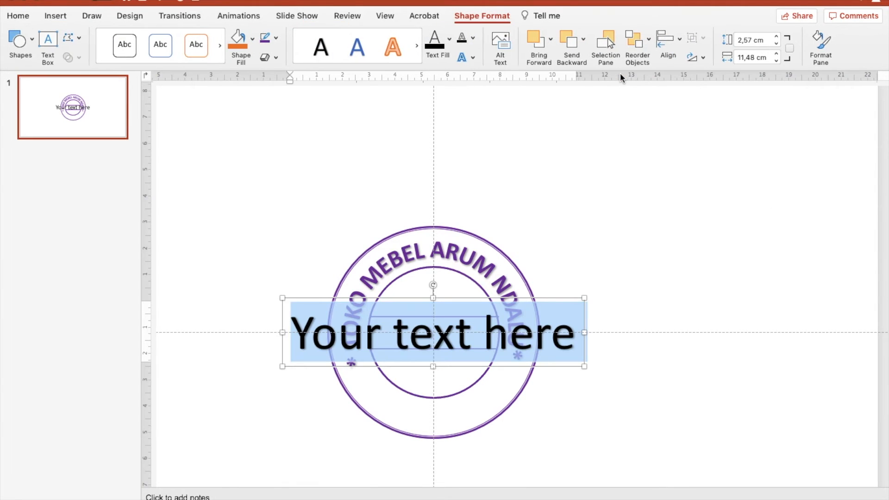
{"action": "type", "text": "PURW"}
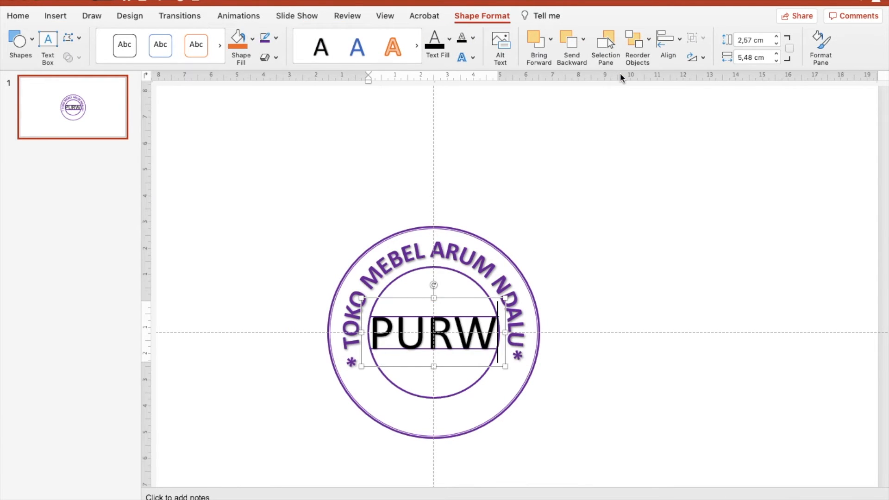
{"action": "type", "text": "ANTORO"}
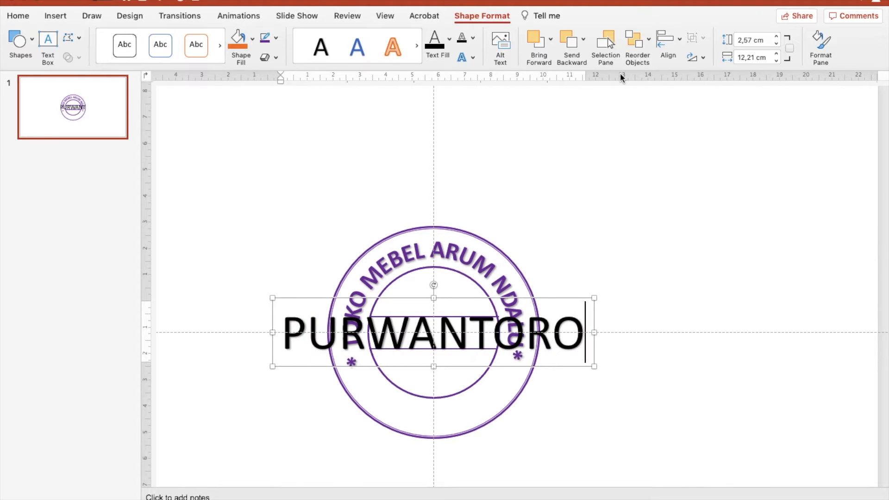
{"action": "left_click_drag", "start_coordinate": [442, 297], "coordinate": [443, 352]}
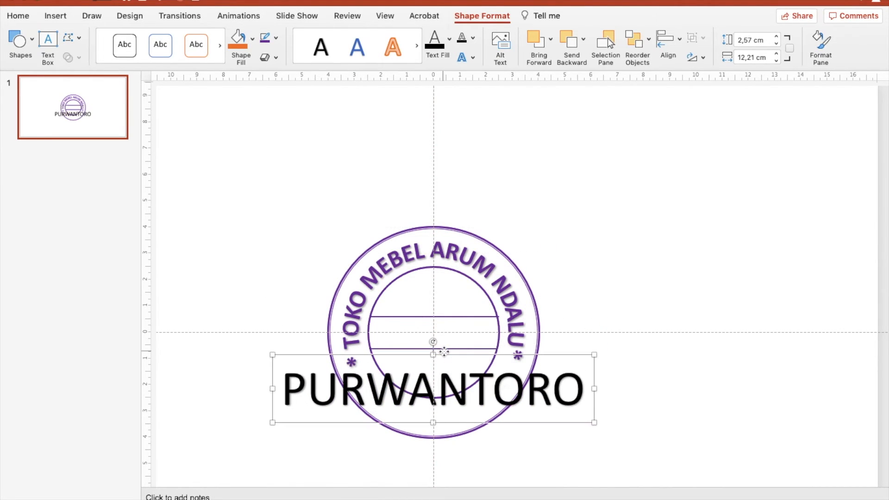
- Try a standard purple shape outline on the PURWANTORO WordArt, and undo it
{"action": "left_click", "coordinate": [276, 43]}
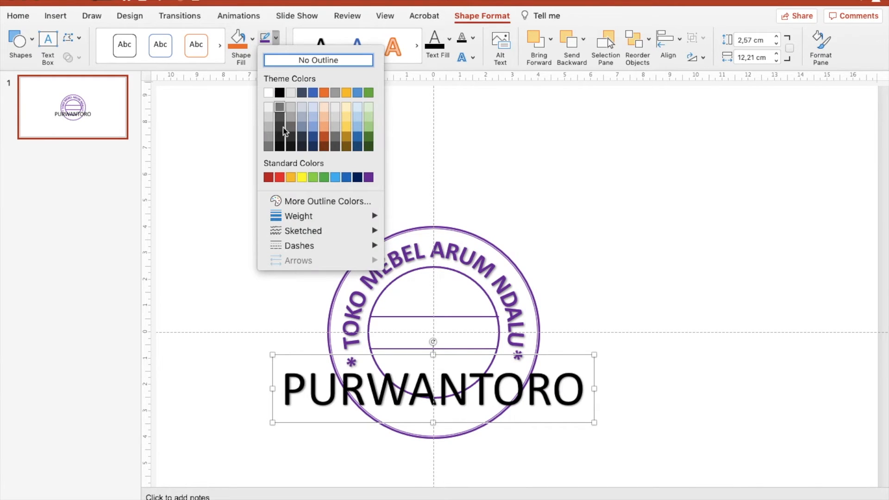
{"action": "left_click", "coordinate": [366, 179]}
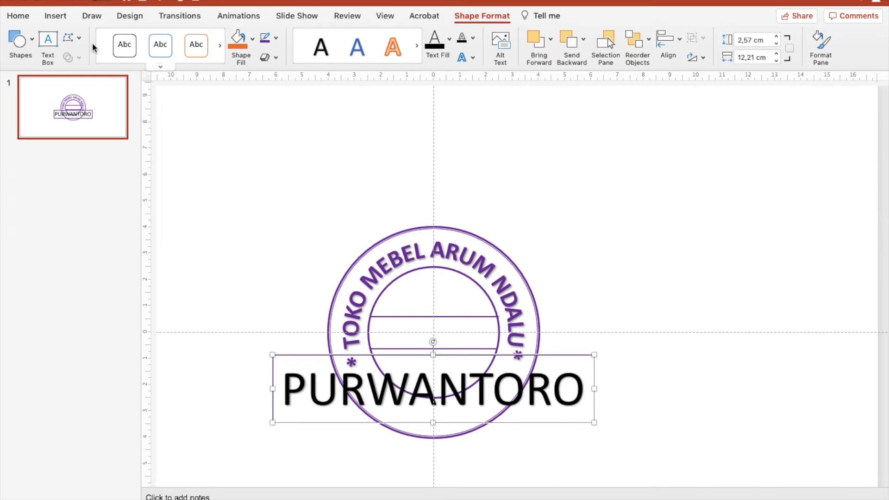
{"action": "left_click_drag", "start_coordinate": [281, 389], "coordinate": [581, 393]}
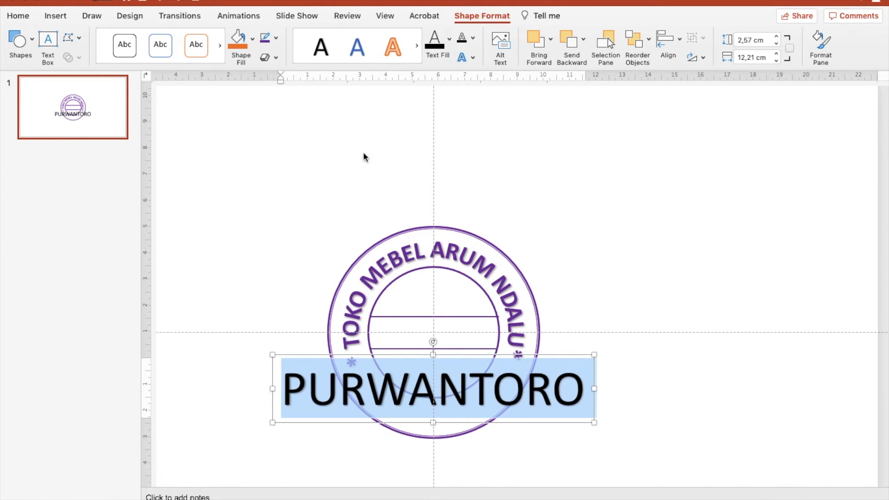
{"action": "left_click", "coordinate": [265, 43]}
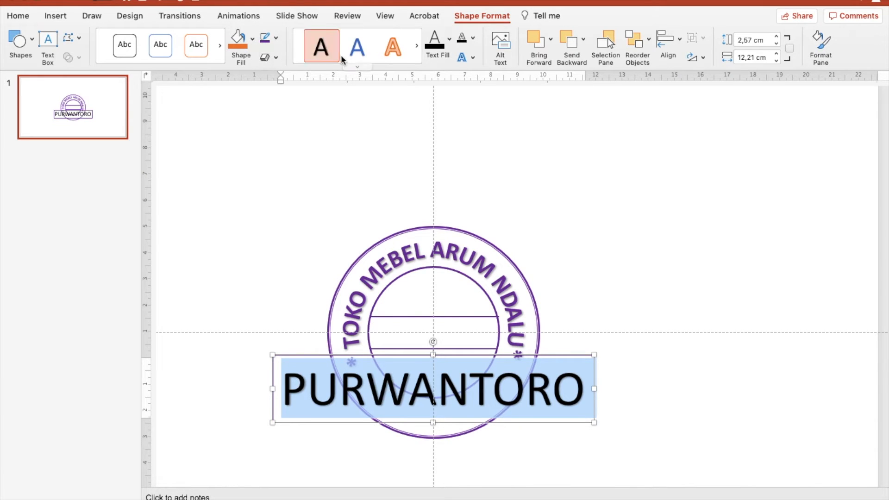
{"action": "left_click", "coordinate": [277, 39]}
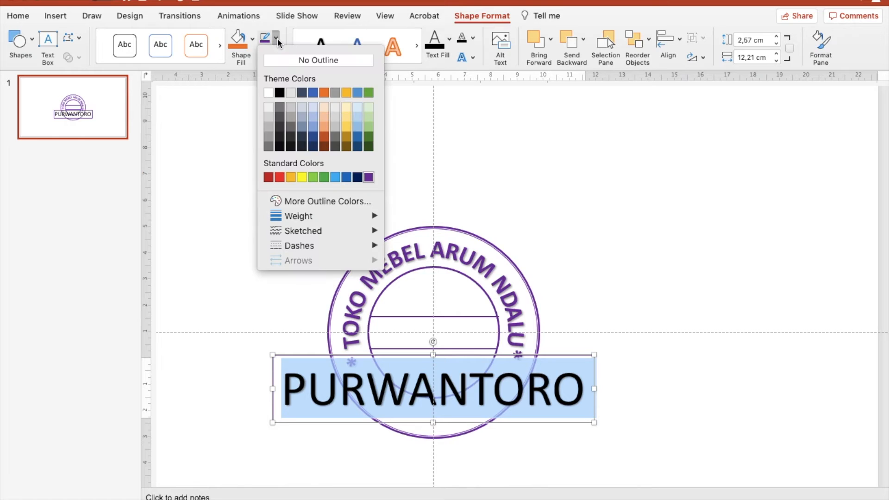
{"action": "left_click", "coordinate": [368, 178]}
{"action": "left_click", "coordinate": [469, 393]}
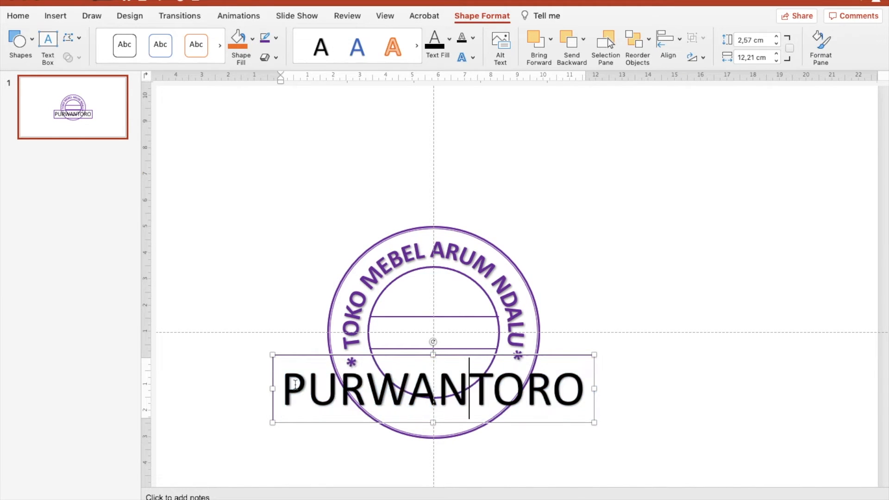
{"action": "key", "text": "super+a"}
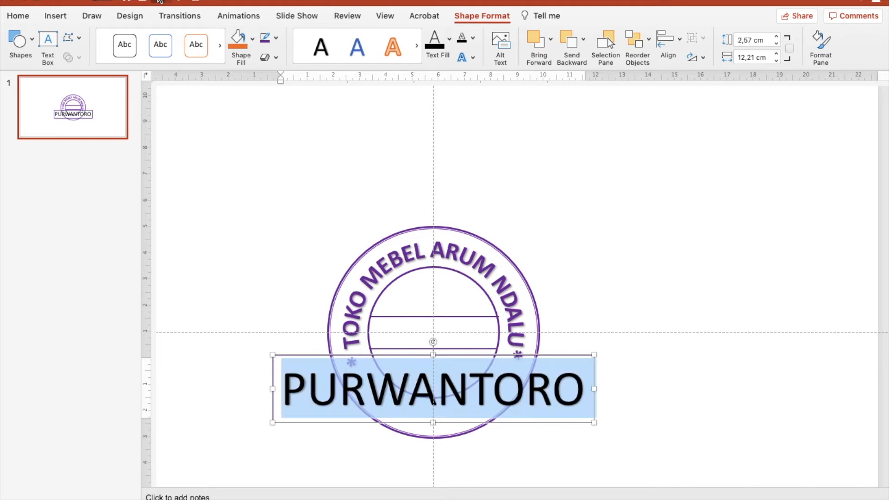
{"action": "left_click", "coordinate": [159, 2]}
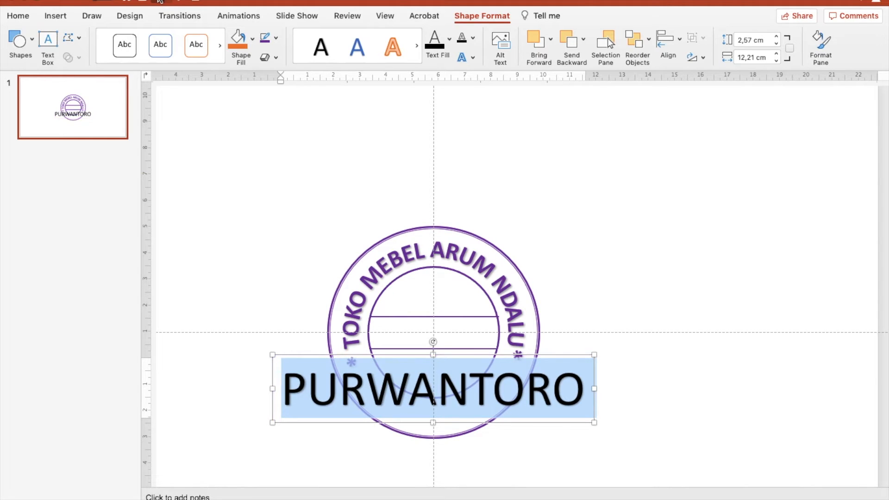
- Try a standard purple shape fill on the PURWANTORO WordArt, and undo it
{"action": "left_click", "coordinate": [253, 39]}
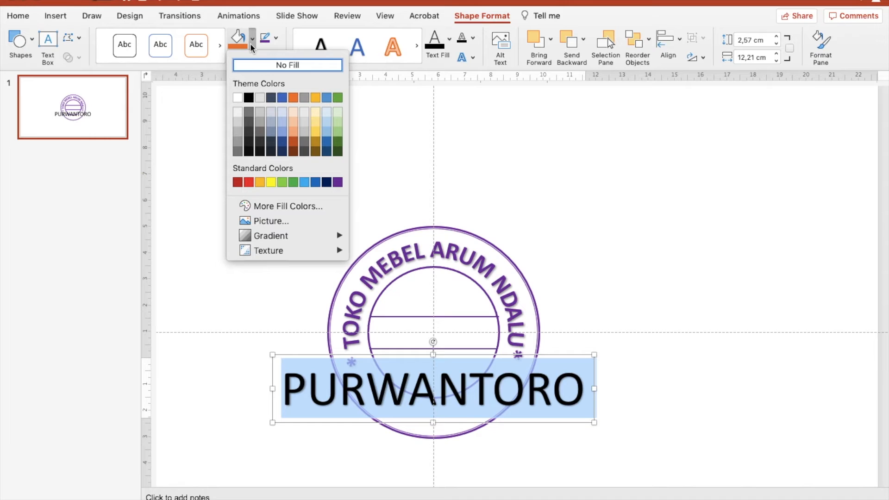
{"action": "left_click", "coordinate": [338, 182]}
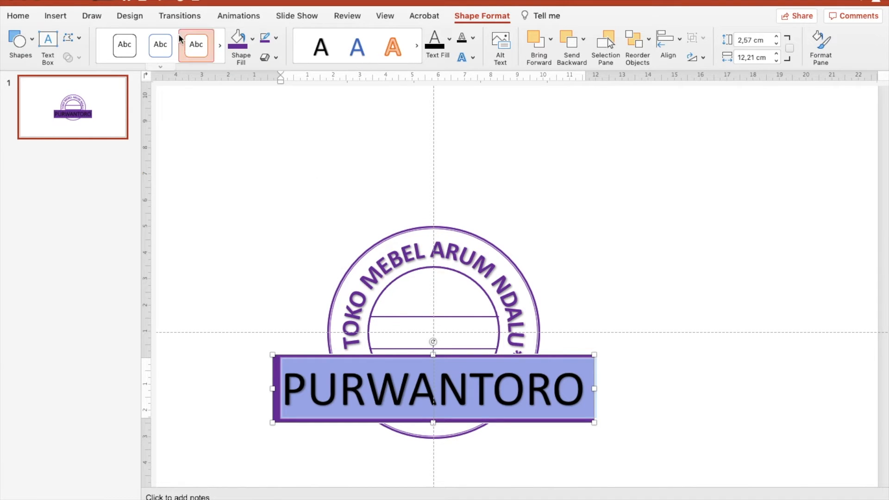
{"action": "left_click", "coordinate": [160, 1]}
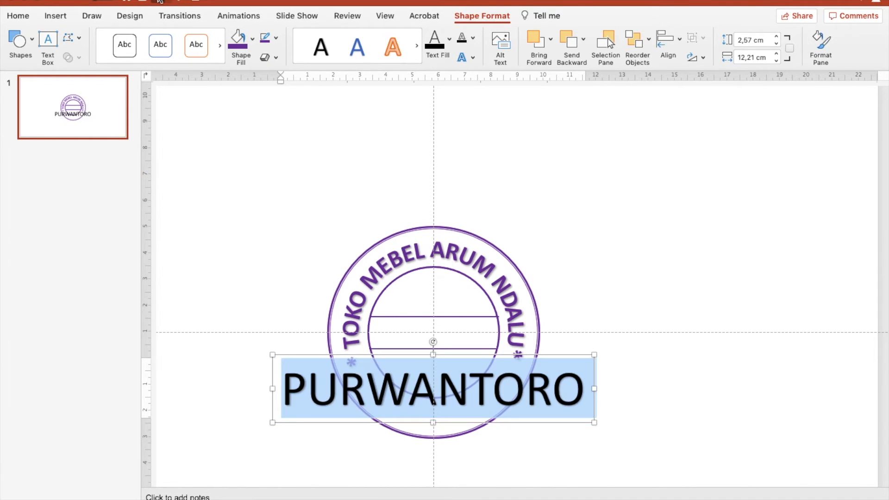
- Try a standard purple shape outline around the PURWANTORO WordArt once more, and undo it
{"action": "left_click", "coordinate": [276, 38]}
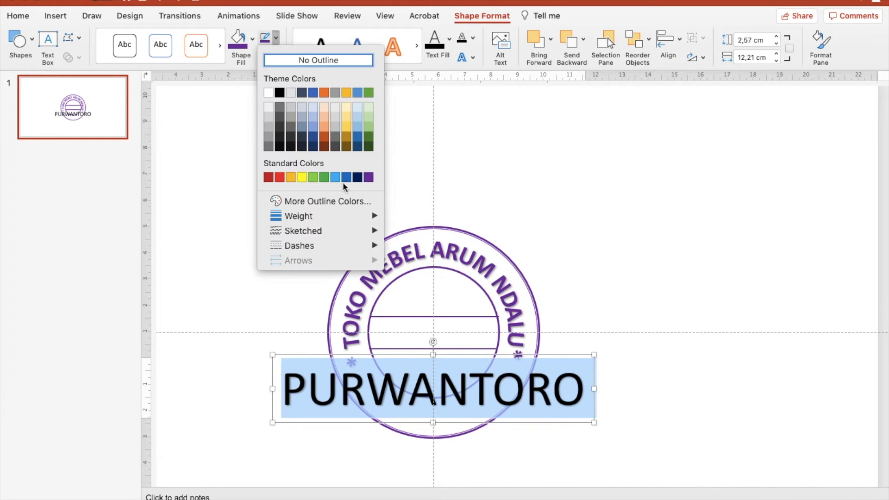
{"action": "left_click", "coordinate": [369, 178]}
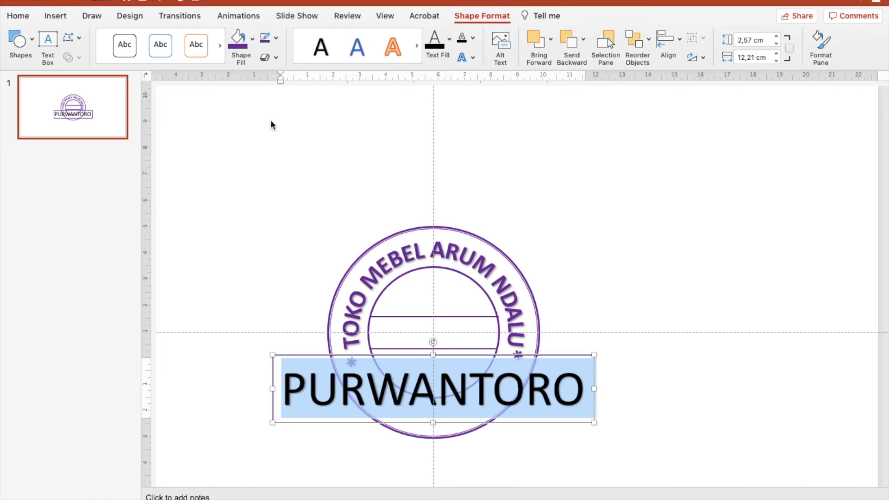
{"action": "left_click", "coordinate": [159, 2]}
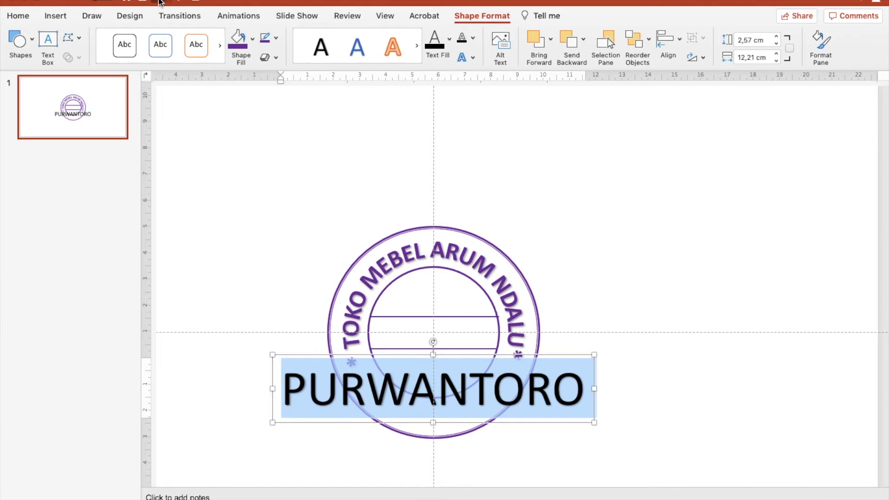
- Apply a standard purple text outline to the PURWANTORO letters and deselect the WordArt
{"action": "left_click", "coordinate": [416, 45]}
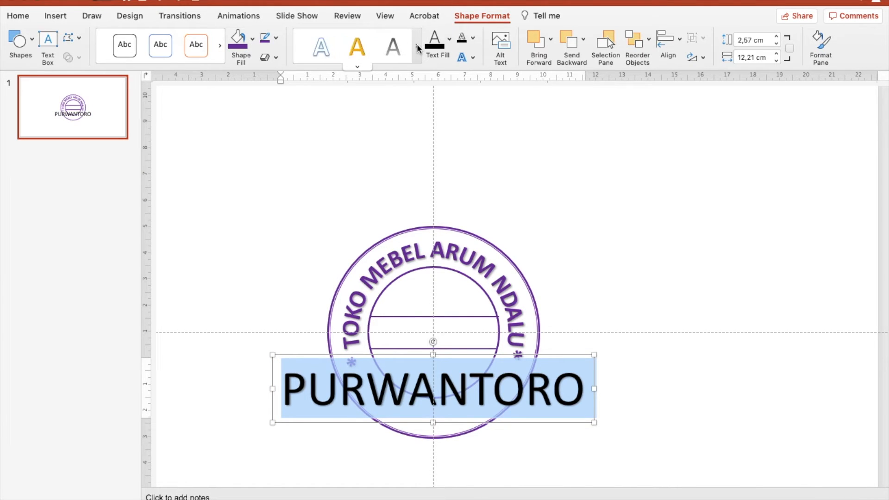
{"action": "left_click", "coordinate": [473, 37]}
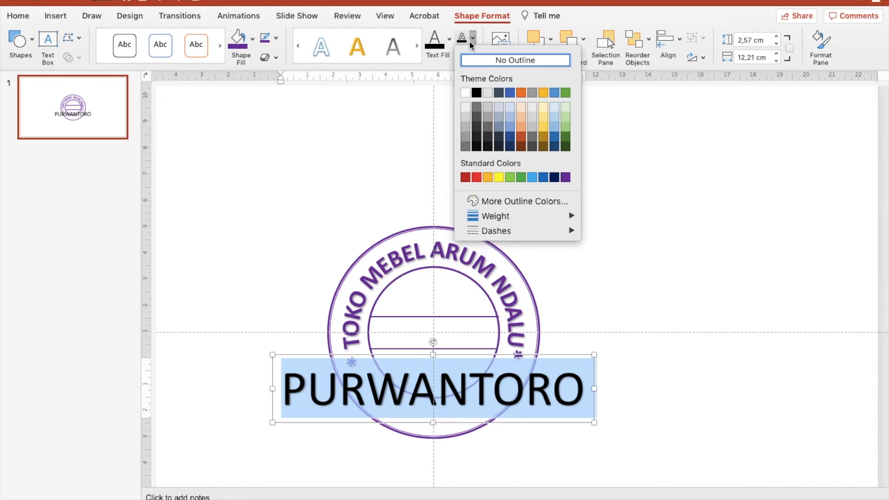
{"action": "left_click", "coordinate": [566, 176]}
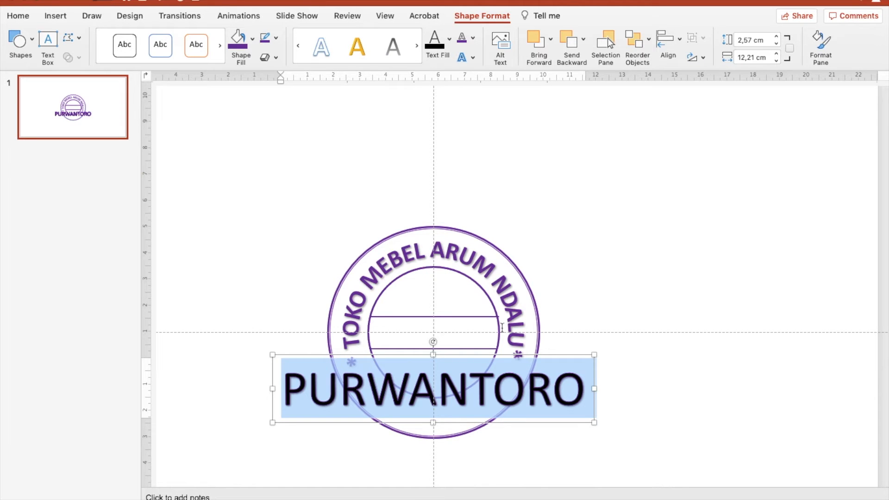
{"action": "left_click", "coordinate": [17, 19]}
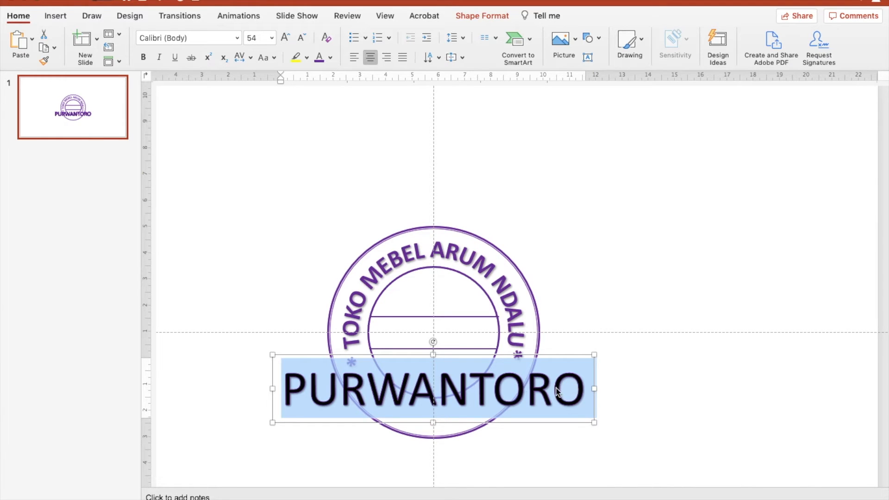
{"action": "key", "text": "Escape"}
{"action": "left_click", "coordinate": [576, 308]}
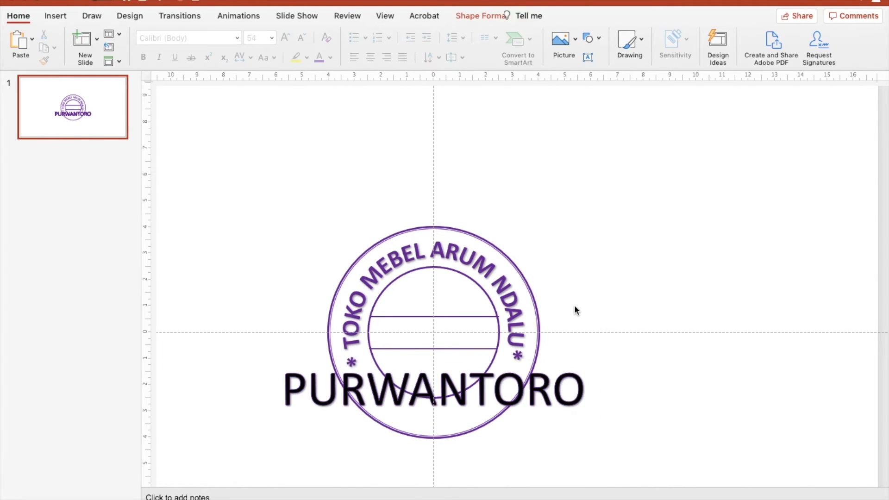
- Change the font colour of the whole PURWANTORO text to purple, leaving it non-bold, and deselect it
{"action": "left_click", "coordinate": [469, 394]}
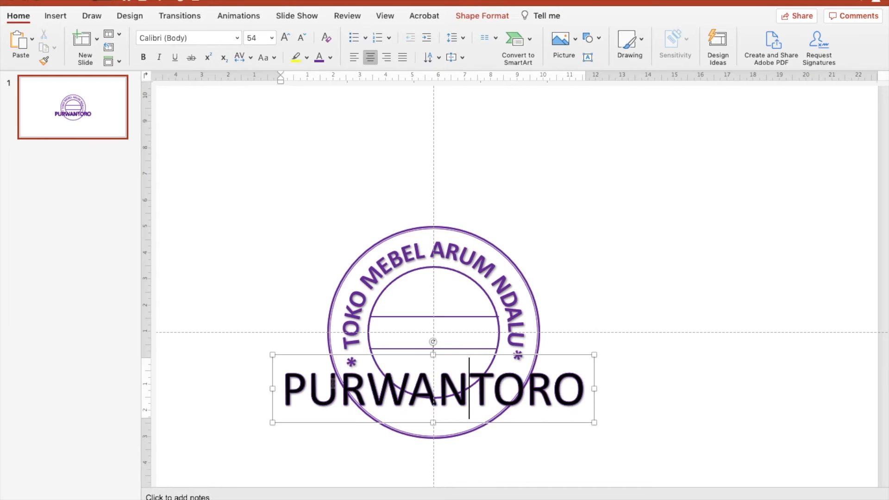
{"action": "left_click_drag", "start_coordinate": [286, 385], "coordinate": [580, 399]}
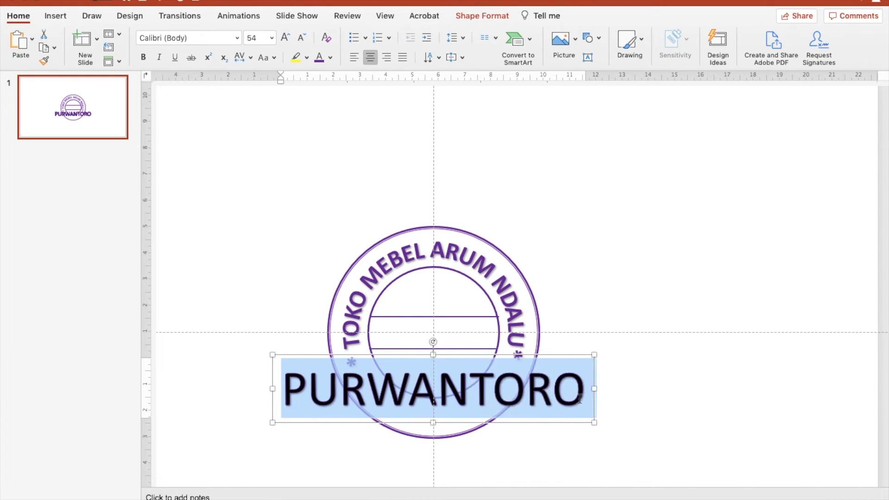
{"action": "left_click", "coordinate": [148, 57]}
{"action": "left_click", "coordinate": [148, 57]}
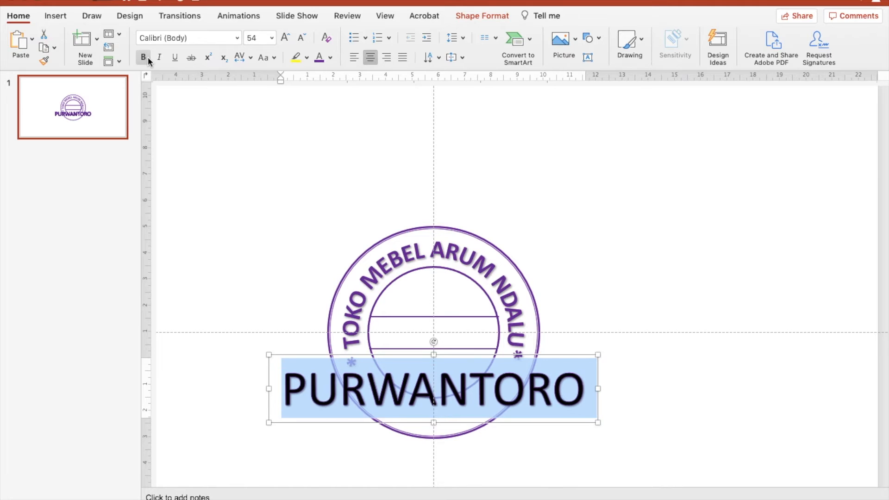
{"action": "left_click", "coordinate": [320, 57]}
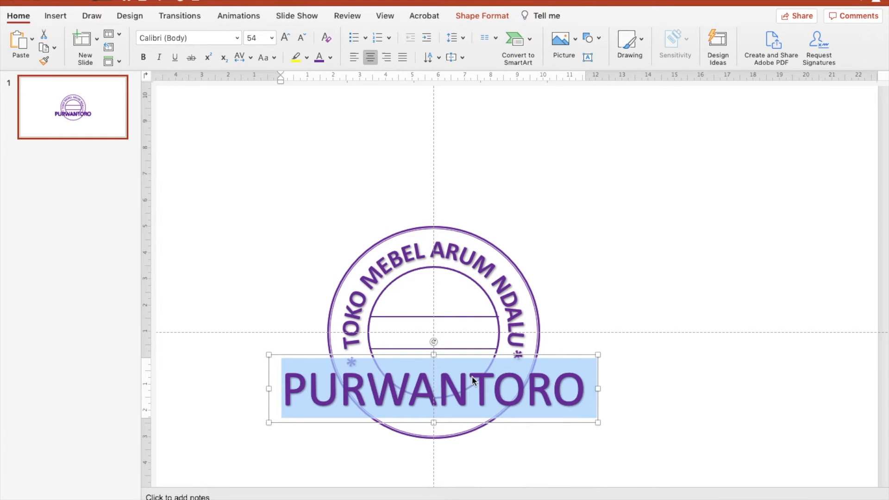
{"action": "left_click", "coordinate": [605, 310]}
- Try the downward-curving Follow Path text transform on the stamp's inner circle
{"action": "left_click", "coordinate": [409, 387]}
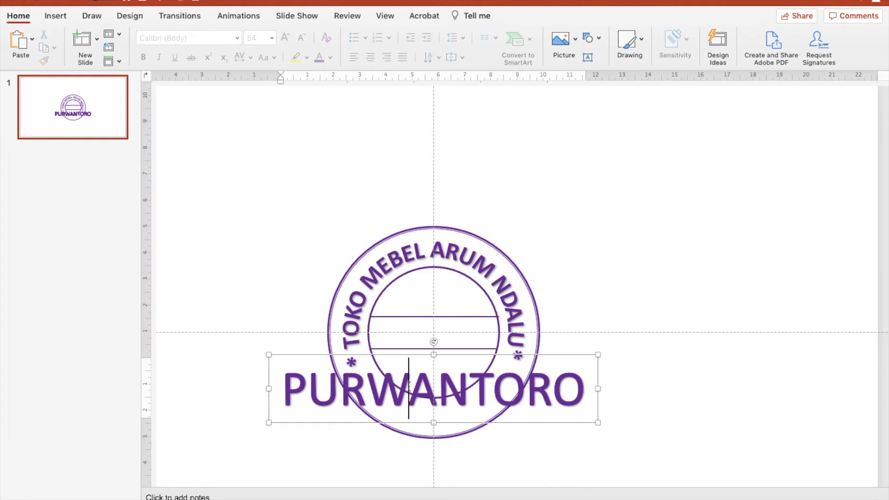
{"action": "left_click", "coordinate": [413, 357]}
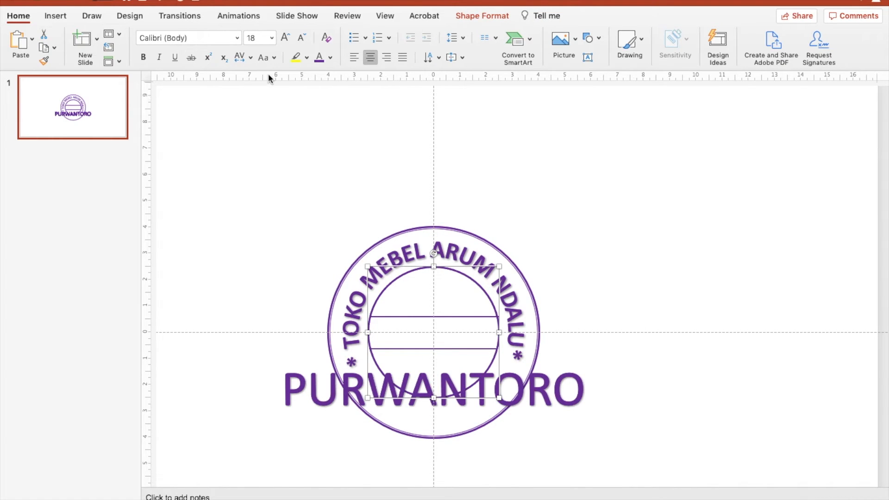
{"action": "left_click", "coordinate": [56, 17]}
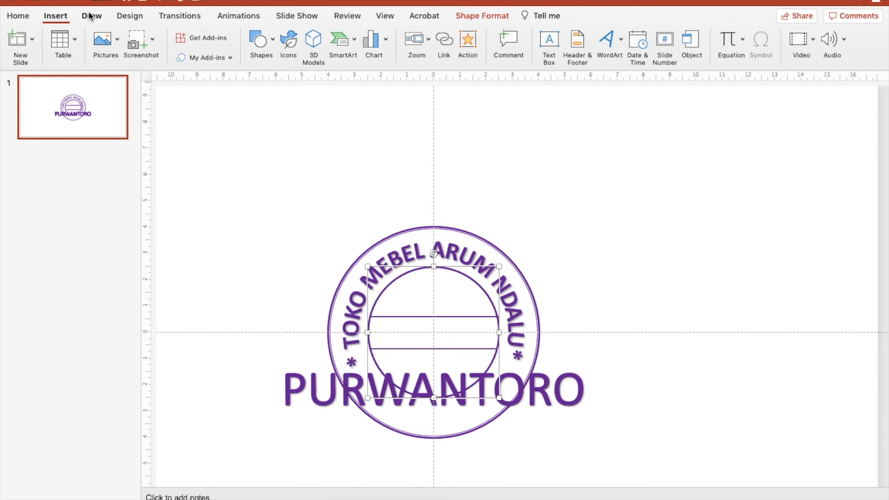
{"action": "left_click", "coordinate": [131, 17]}
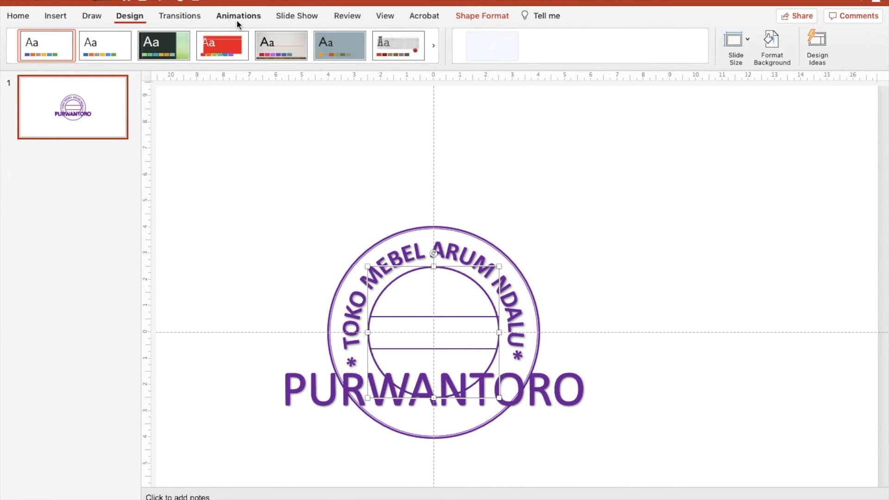
{"action": "left_click", "coordinate": [461, 17]}
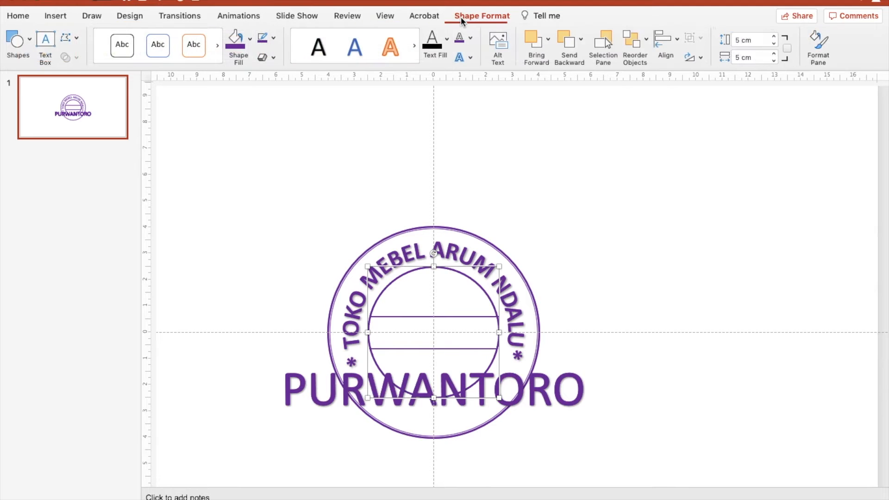
{"action": "left_click", "coordinate": [464, 57]}
{"action": "mouse_move", "coordinate": [506, 148]}
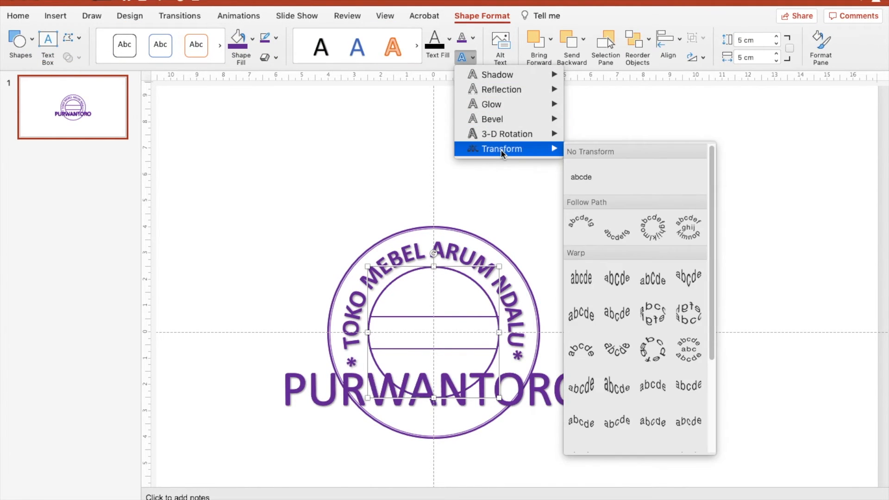
{"action": "left_click", "coordinate": [622, 237]}
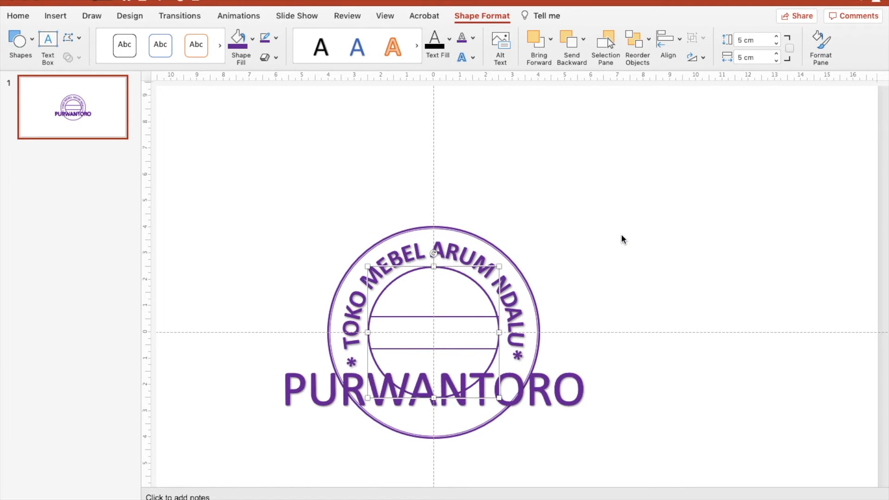
- Apply the downward-curving Follow Path text transform to the PURWANTORO WordArt
{"action": "left_click", "coordinate": [526, 389]}
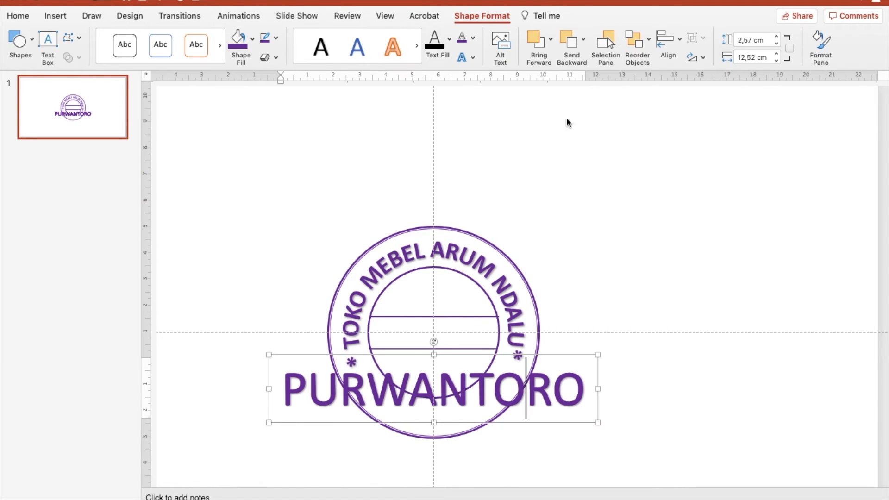
{"action": "left_click", "coordinate": [465, 57]}
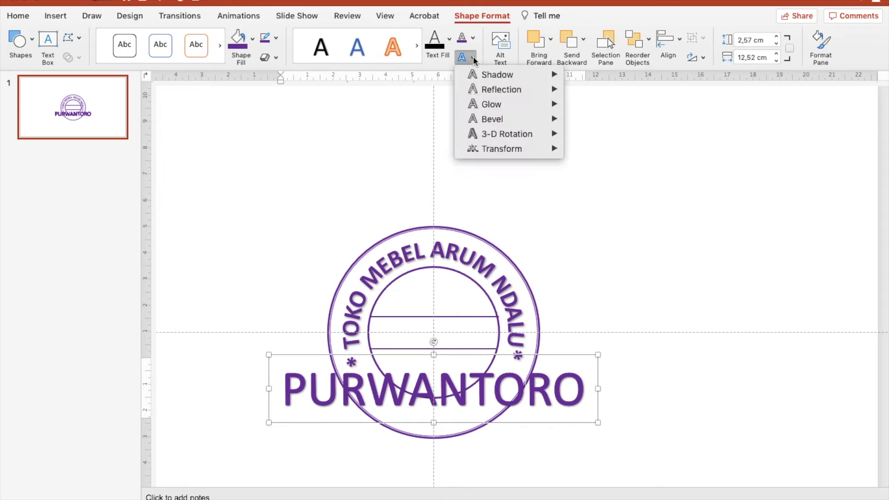
{"action": "mouse_move", "coordinate": [514, 147]}
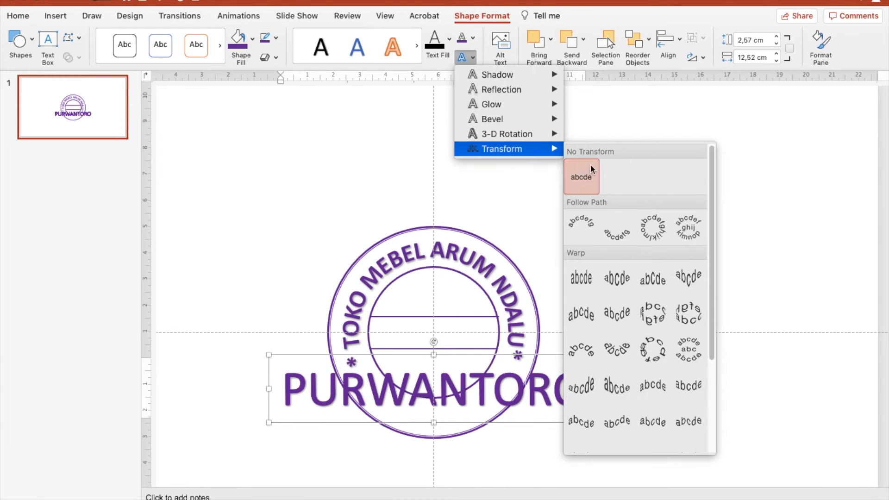
{"action": "left_click", "coordinate": [615, 226]}
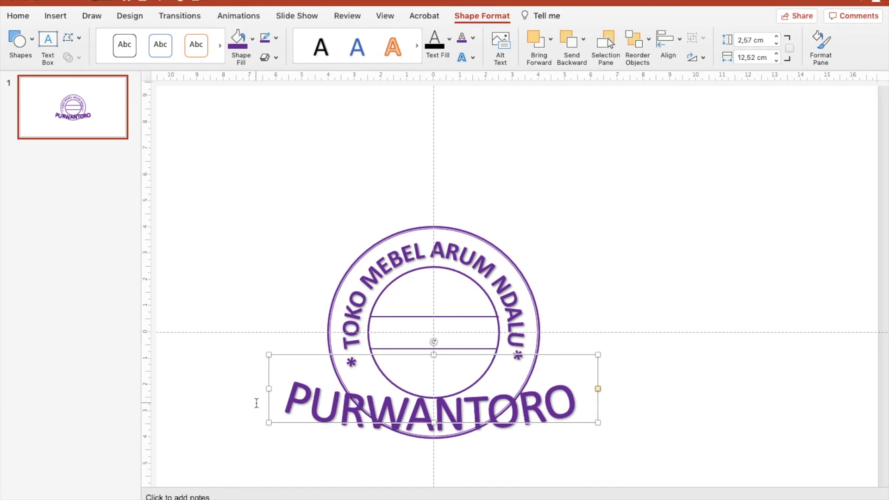
- Set the font size of the curved PURWANTORO text to 32
{"action": "left_click_drag", "start_coordinate": [293, 396], "coordinate": [574, 401]}
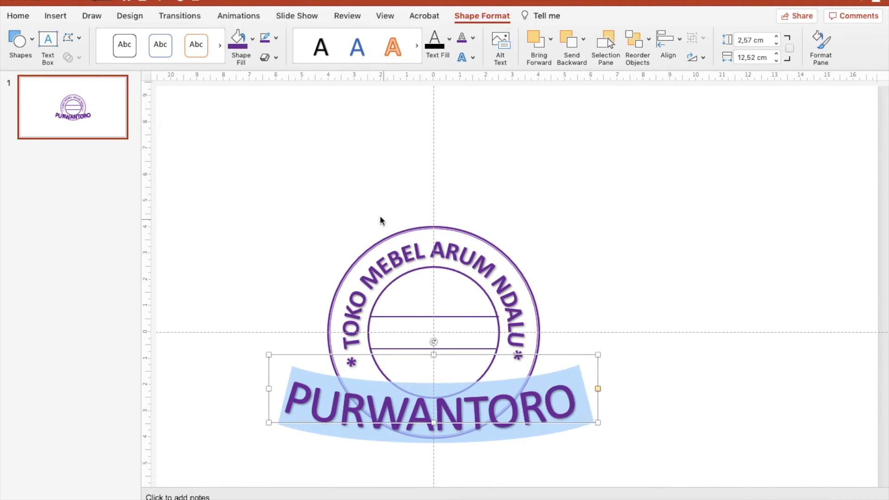
{"action": "left_click", "coordinate": [16, 19]}
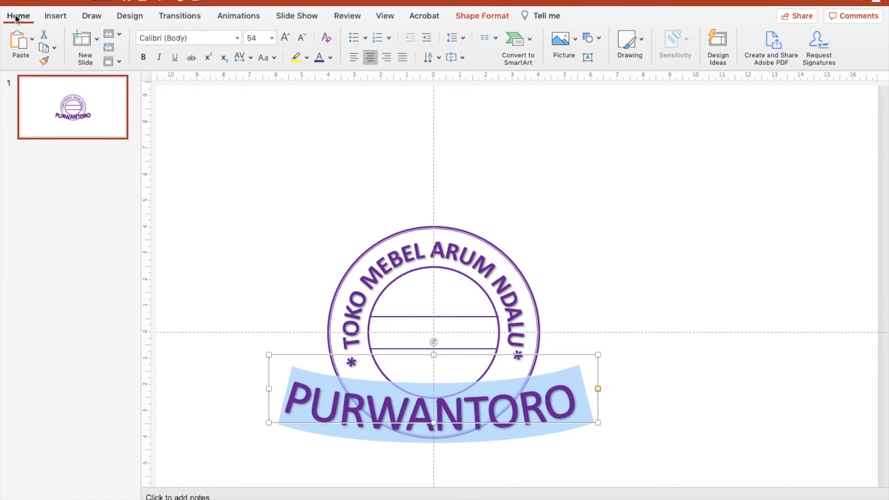
{"action": "left_click", "coordinate": [273, 38]}
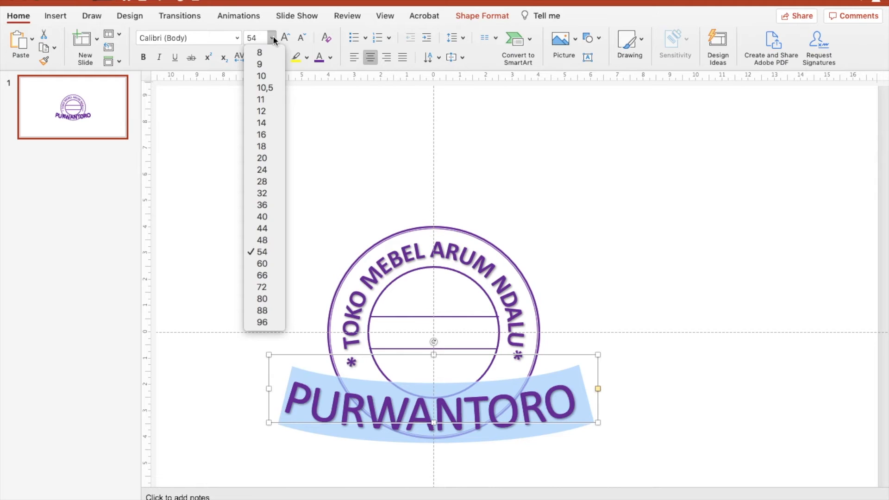
{"action": "left_click", "coordinate": [265, 216]}
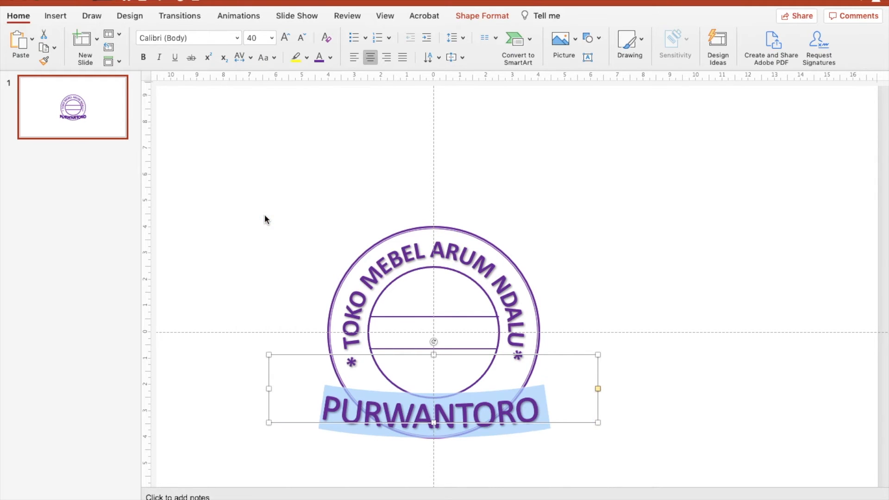
{"action": "left_click", "coordinate": [271, 38]}
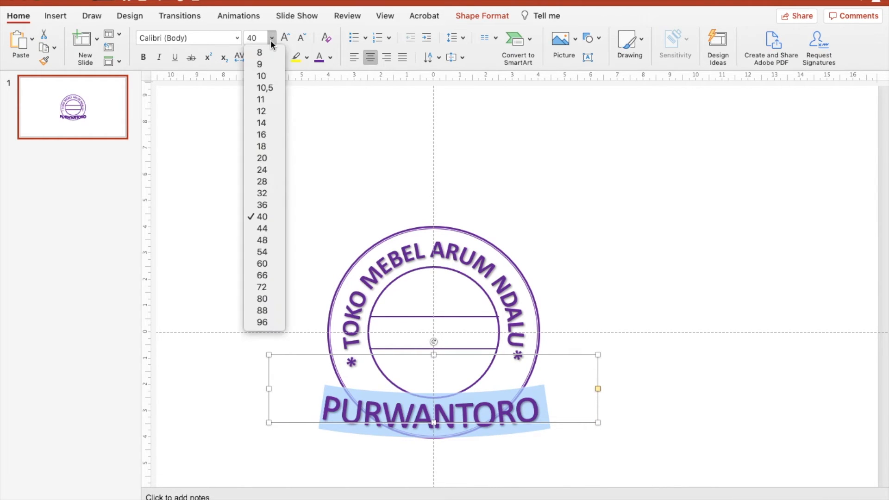
{"action": "left_click", "coordinate": [259, 193]}
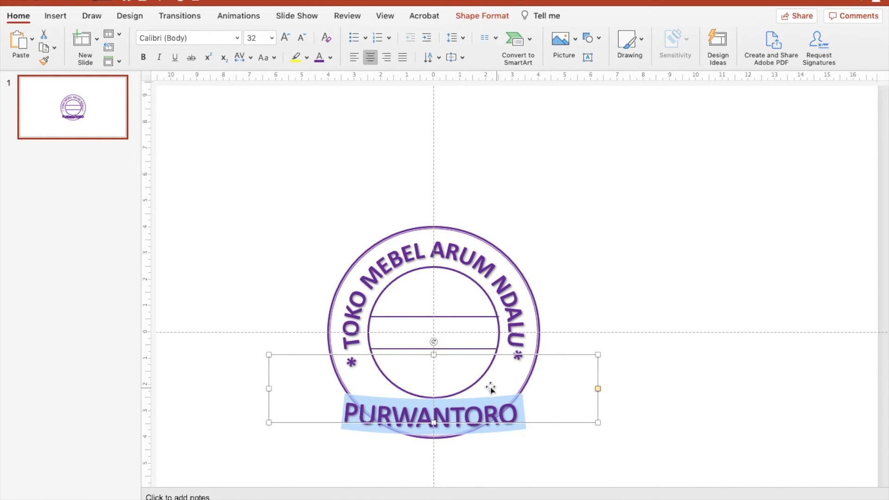
- Resize the curved PURWANTORO text box taller and as narrow as the outer circle, centred on the vertical guide
{"action": "left_click_drag", "start_coordinate": [434, 423], "coordinate": [434, 450]}
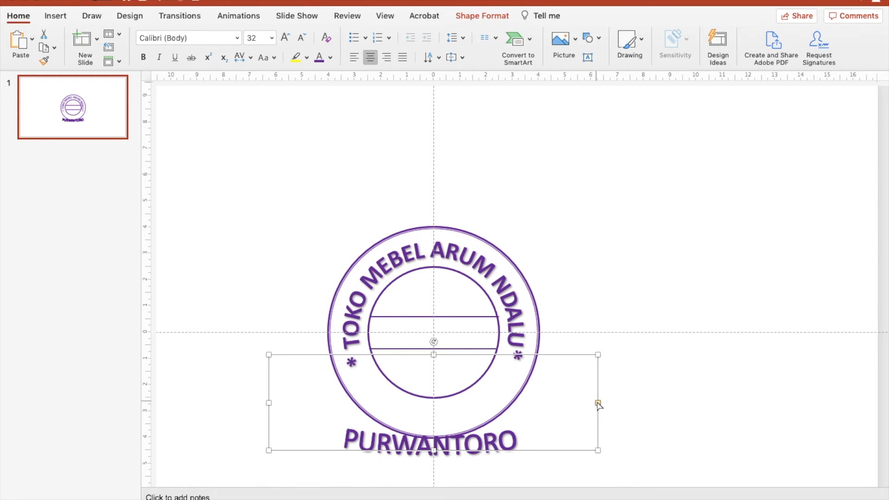
{"action": "left_click_drag", "start_coordinate": [598, 395], "coordinate": [544, 393]}
{"action": "left_click_drag", "start_coordinate": [217, 402], "coordinate": [310, 403]}
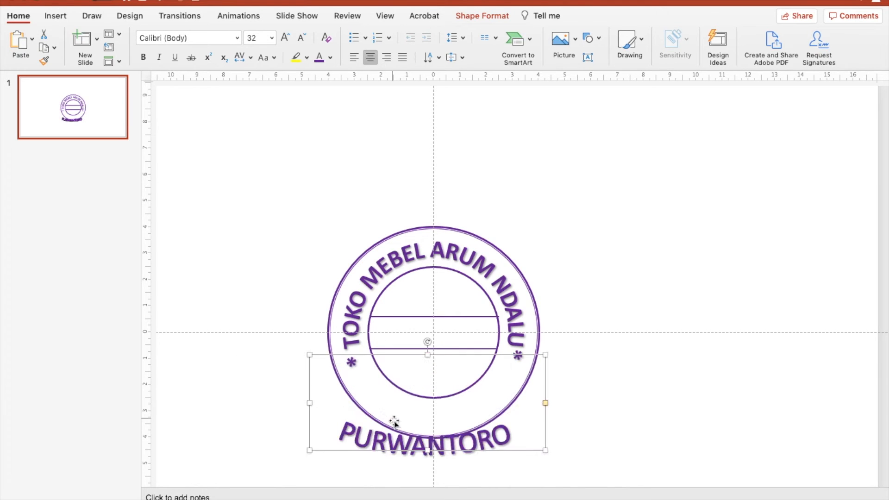
{"action": "left_click_drag", "start_coordinate": [427, 354], "coordinate": [427, 332]}
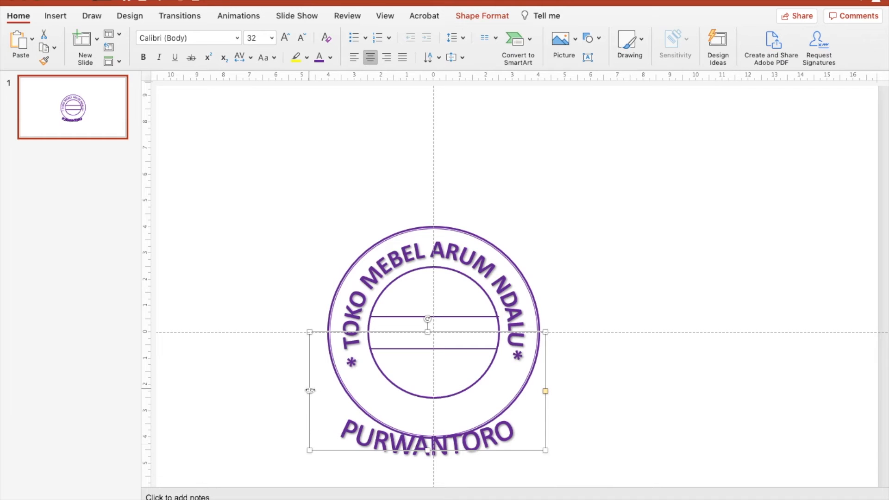
{"action": "left_click_drag", "start_coordinate": [310, 392], "coordinate": [334, 392]}
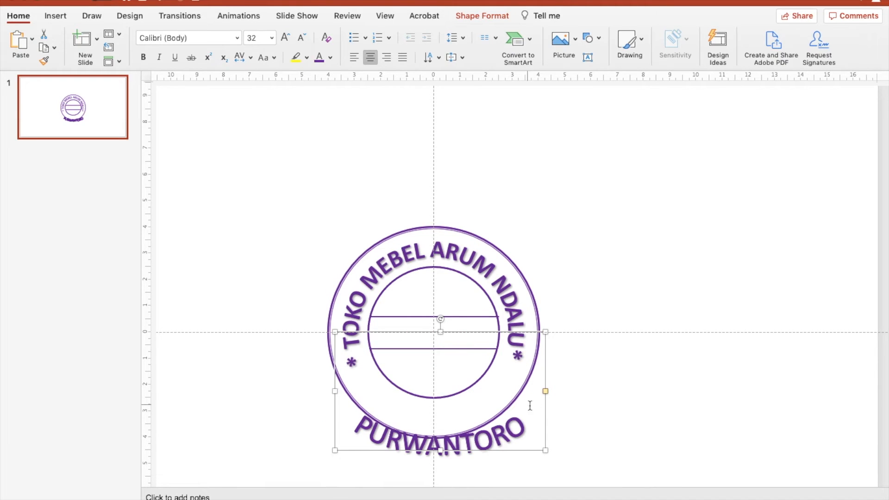
{"action": "left_click_drag", "start_coordinate": [542, 379], "coordinate": [536, 379]}
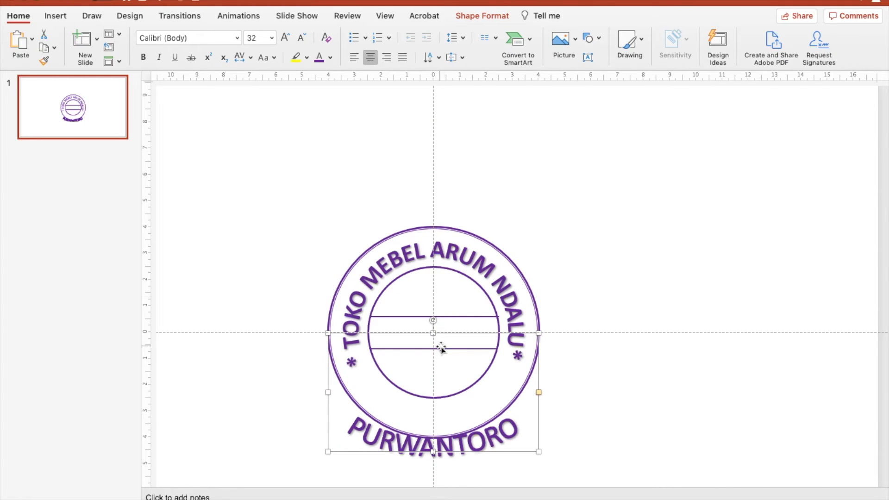
{"action": "left_click_drag", "start_coordinate": [433, 333], "coordinate": [433, 320]}
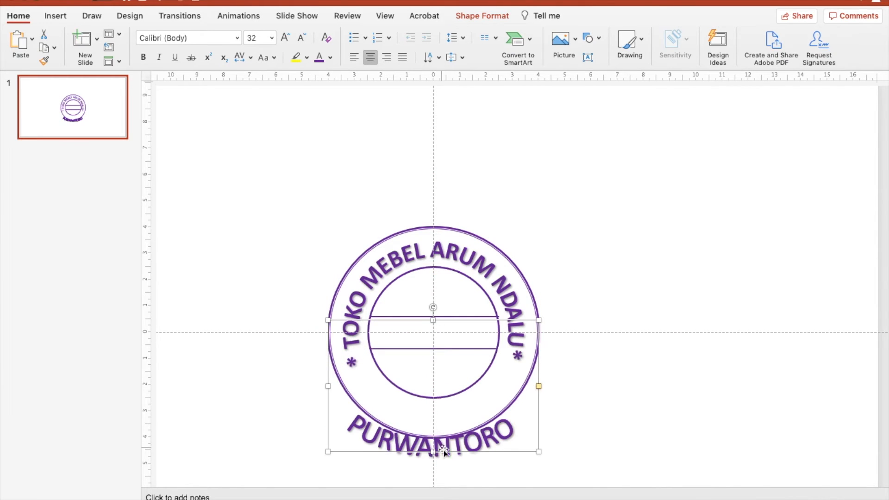
- Move the PURWANTORO text up into the stamp's lower ring and adjust its curve handle and box size to fit
{"action": "left_click_drag", "start_coordinate": [429, 324], "coordinate": [429, 283]}
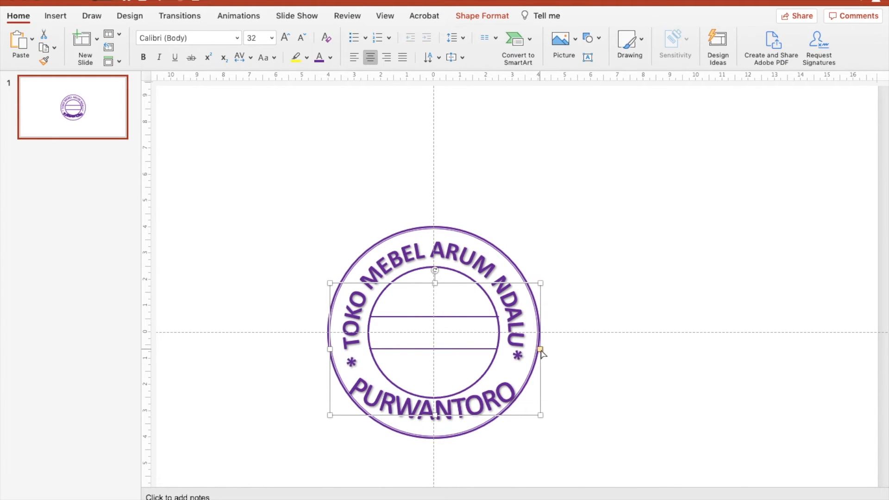
{"action": "left_click_drag", "start_coordinate": [540, 350], "coordinate": [526, 342]}
{"action": "left_click_drag", "start_coordinate": [435, 416], "coordinate": [435, 423]}
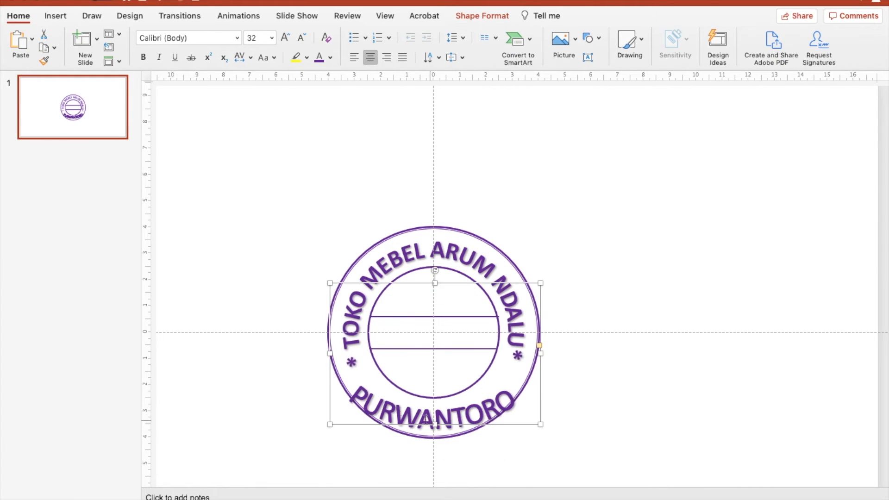
{"action": "left_click", "coordinate": [356, 385]}
{"action": "left_click_drag", "start_coordinate": [330, 353], "coordinate": [335, 355]}
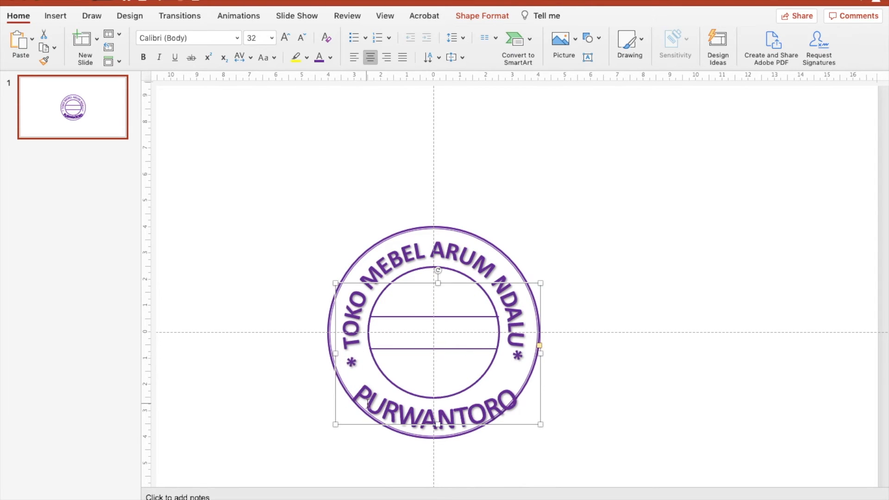
- Set the font size of the whole curved PURWANTORO text to 28
{"action": "left_click_drag", "start_coordinate": [356, 391], "coordinate": [528, 406]}
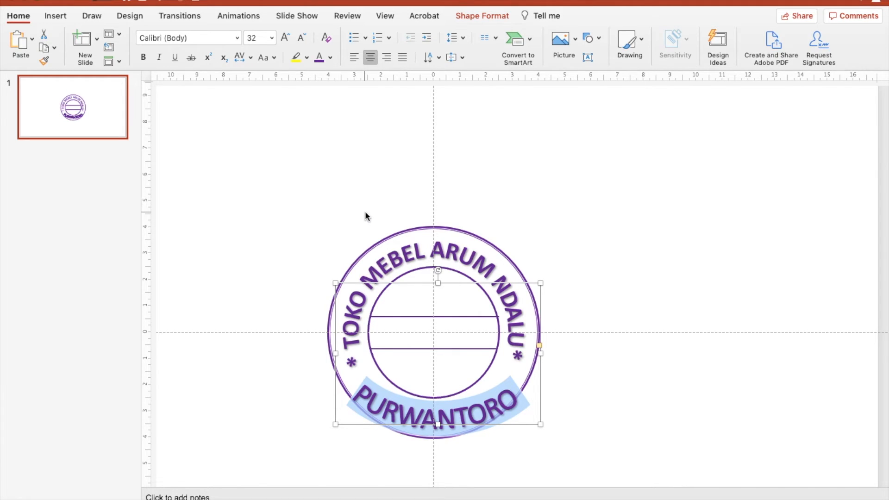
{"action": "left_click", "coordinate": [272, 38]}
{"action": "left_click", "coordinate": [264, 181]}
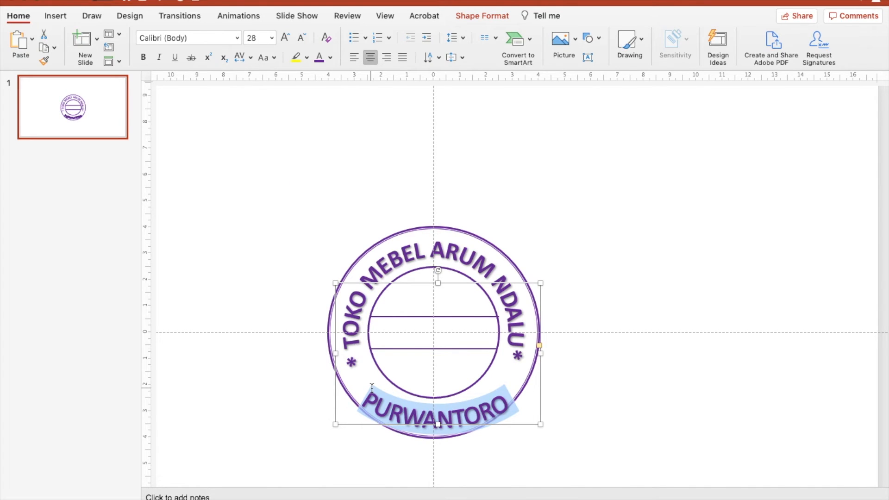
{"action": "left_click", "coordinate": [57, 18]}
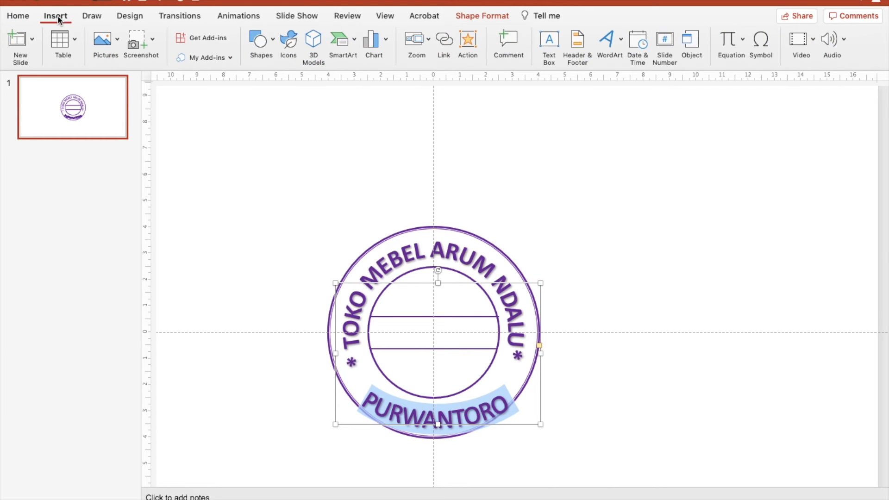
{"action": "left_click", "coordinate": [19, 17]}
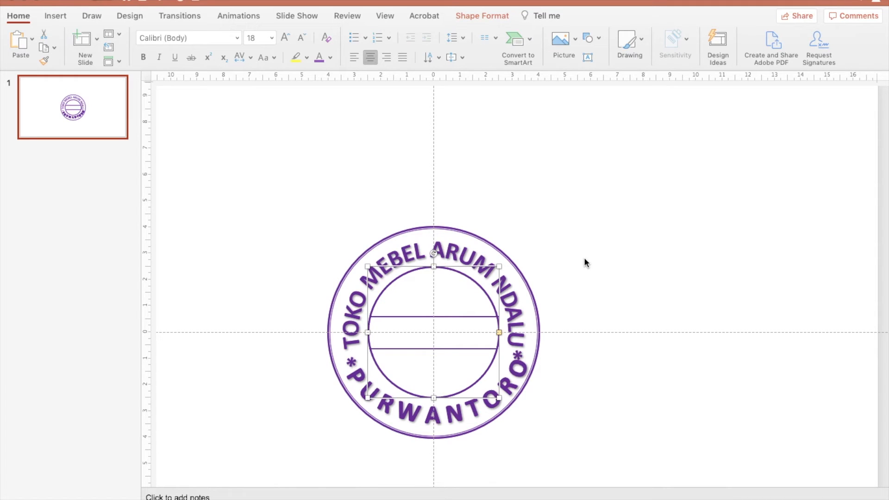
- Shorten the right ends of both horizontal lines so they meet the inner circle
{"action": "left_click", "coordinate": [590, 230]}
{"action": "scroll", "coordinate": [589, 232], "scroll_direction": "up", "scroll_amount": 5}
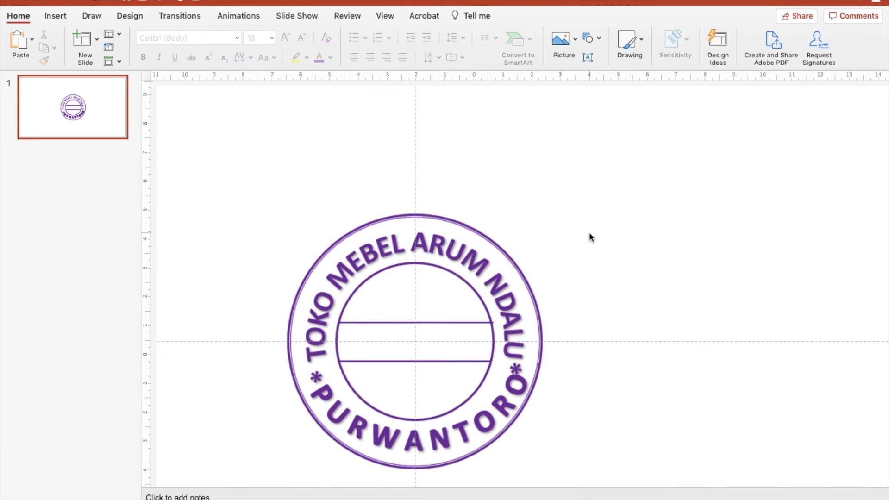
{"action": "scroll", "coordinate": [533, 347], "scroll_direction": "down", "scroll_amount": 3}
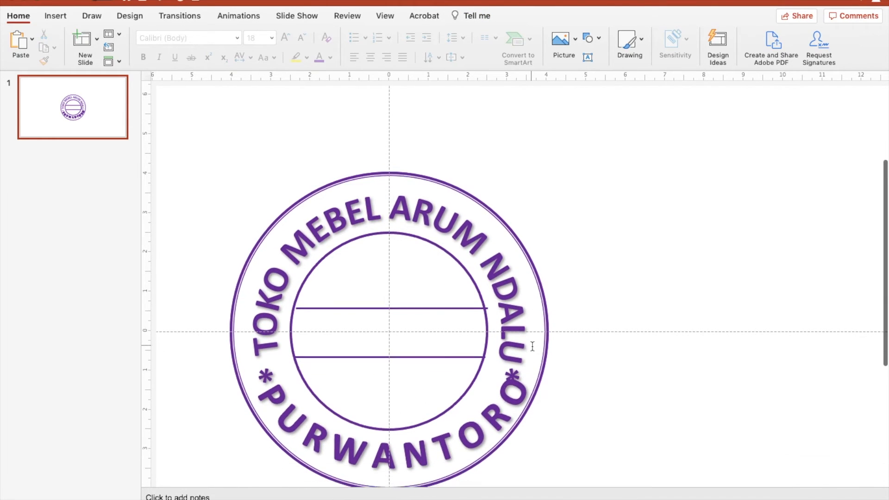
{"action": "left_click", "coordinate": [454, 304]}
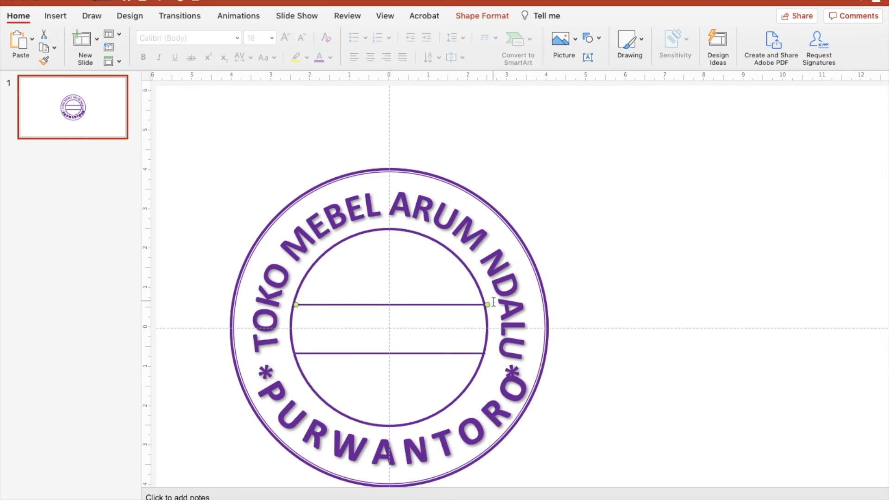
{"action": "left_click_drag", "start_coordinate": [487, 304], "coordinate": [485, 304]}
{"action": "left_click", "coordinate": [483, 353]}
{"action": "left_click_drag", "start_coordinate": [484, 353], "coordinate": [483, 353]}
- Try a four-way arrow shape about 1.44 cm wide and 1.19 cm high between the horizontal lines, and delete it
{"action": "left_click", "coordinate": [56, 15]}
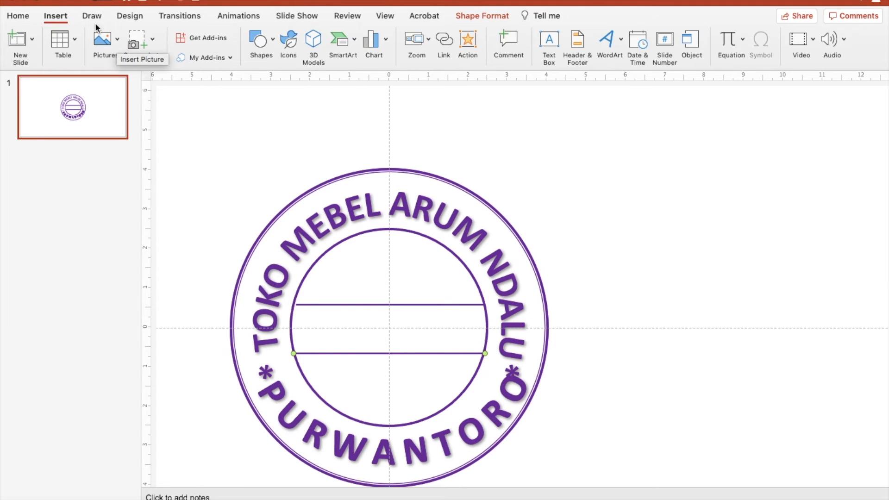
{"action": "left_click", "coordinate": [273, 41]}
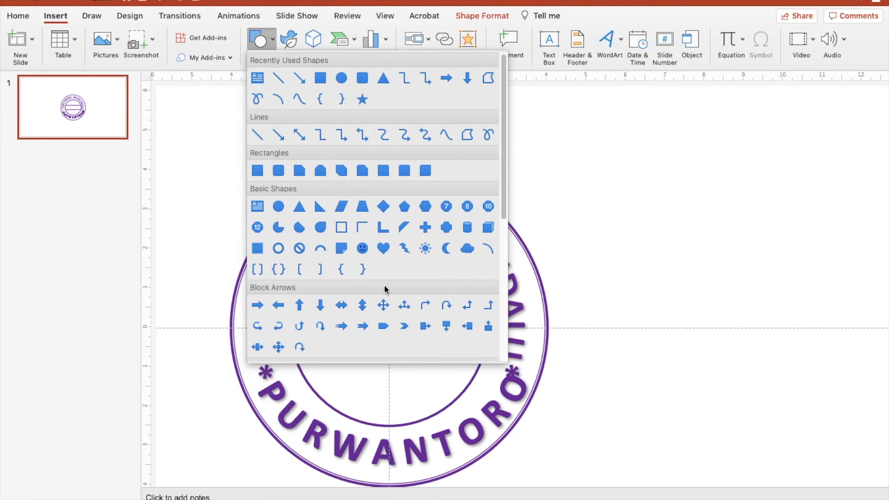
{"action": "left_click", "coordinate": [382, 306]}
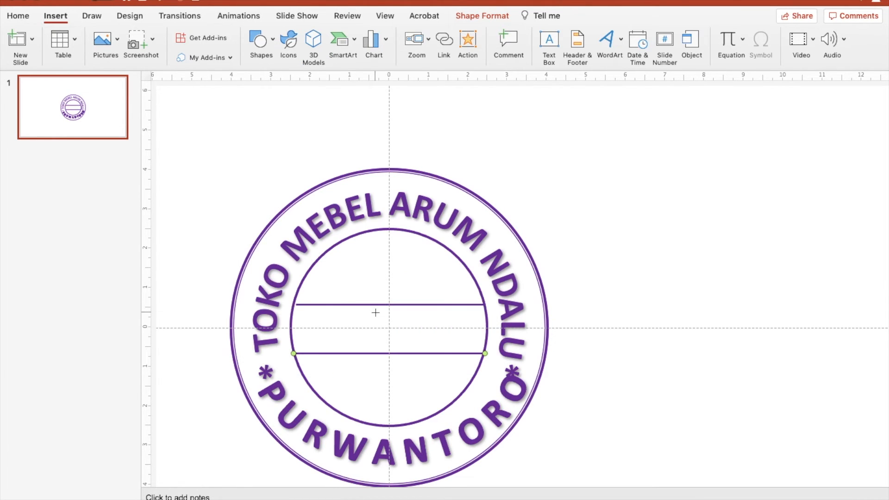
{"action": "mouse_move", "coordinate": [377, 312]}
{"action": "left_mouse_down"}
{"action": "mouse_move", "coordinate": [422, 348]}
{"action": "mouse_move", "coordinate": [395, 330]}
{"action": "mouse_move", "coordinate": [432, 316]}
{"action": "mouse_move", "coordinate": [394, 327]}
{"action": "mouse_move", "coordinate": [389, 304]}
{"action": "left_mouse_up"}
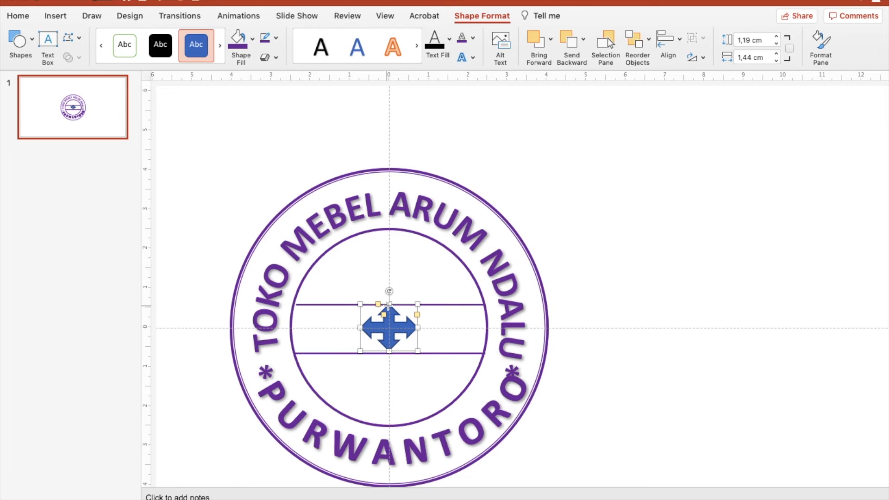
{"action": "key", "text": "Delete"}
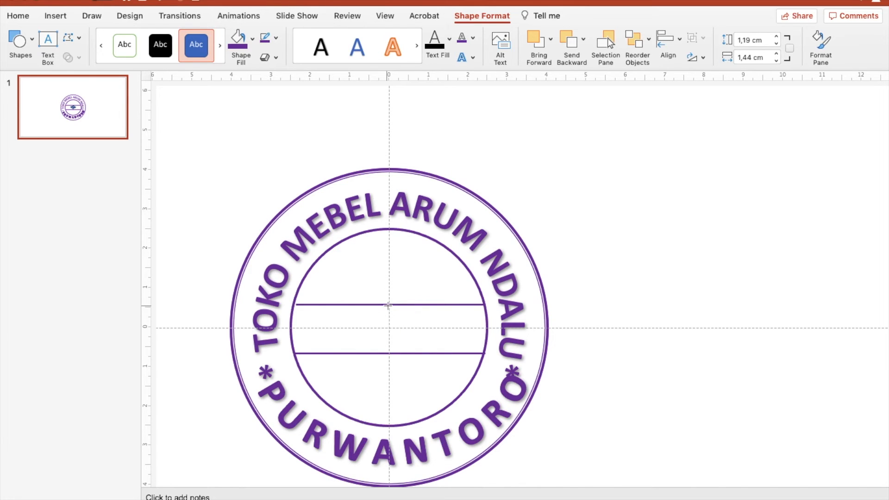
- Search the stock icons for TABLE
{"action": "left_click", "coordinate": [62, 16]}
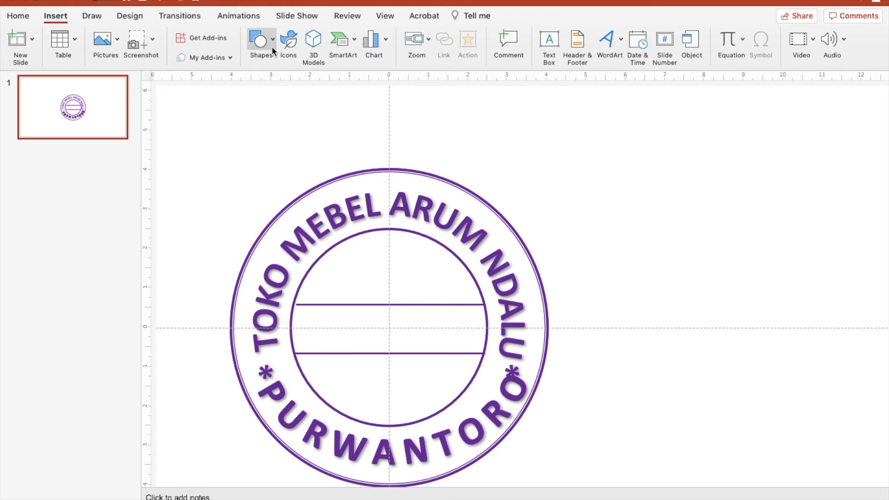
{"action": "left_click", "coordinate": [289, 46]}
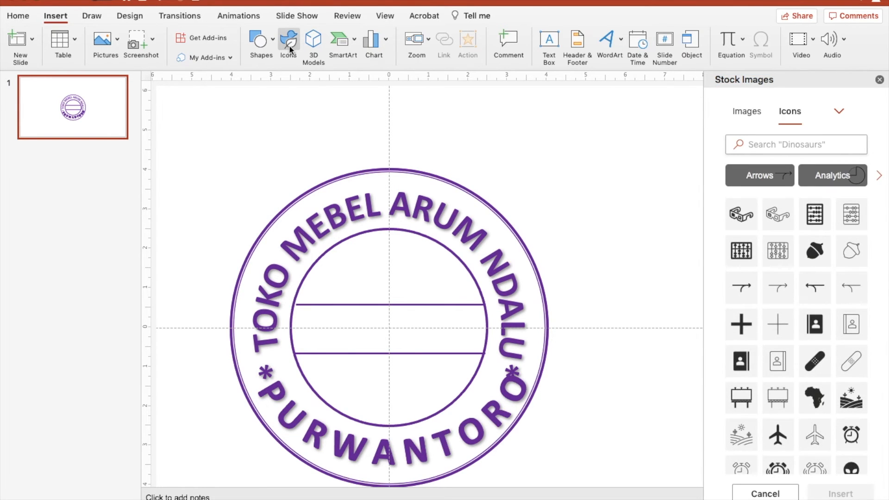
{"action": "scroll", "coordinate": [808, 331], "scroll_direction": "down", "scroll_amount": 3}
{"action": "scroll", "coordinate": [809, 331], "scroll_direction": "down", "scroll_amount": 10}
{"action": "scroll", "coordinate": [808, 332], "scroll_direction": "down", "scroll_amount": 8}
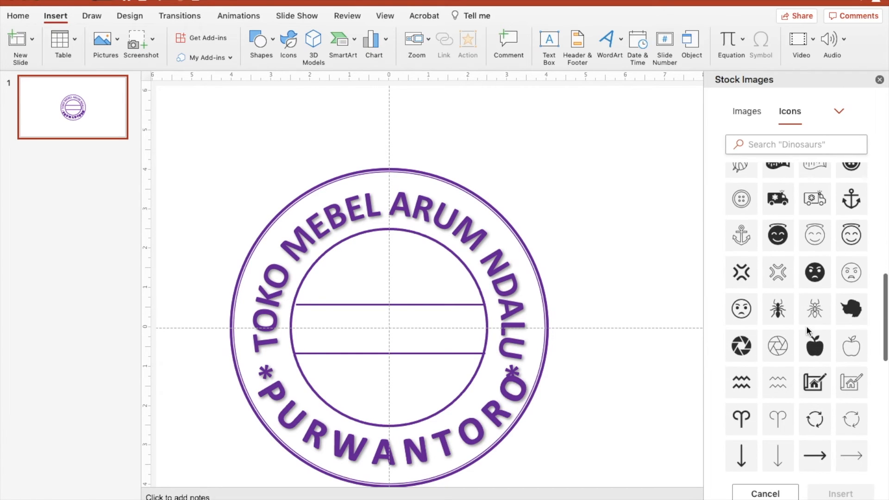
{"action": "left_click", "coordinate": [769, 147]}
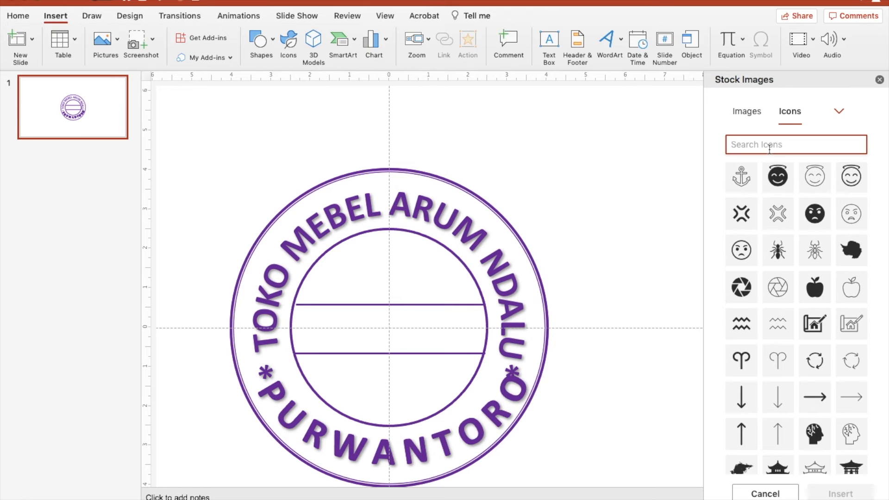
{"action": "type", "text": "TABLE"}
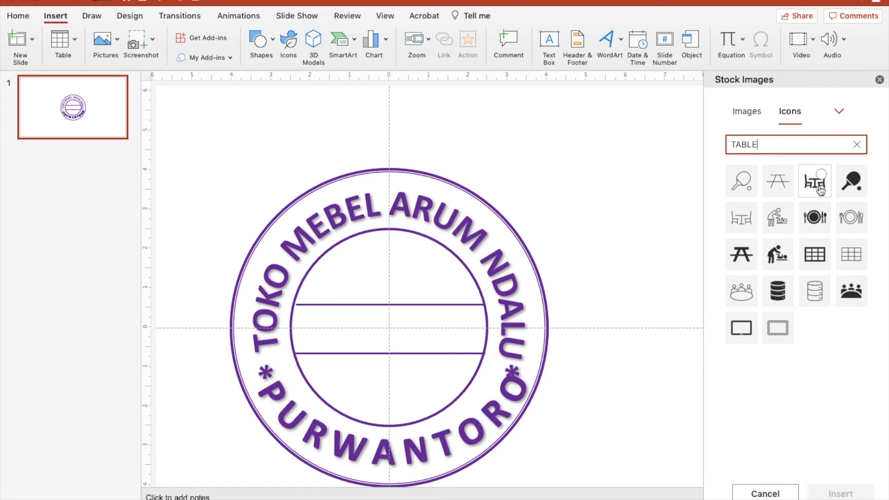
- Insert the solid icon of a table with two chairs and give it a standard purple fill
{"action": "left_click", "coordinate": [822, 174]}
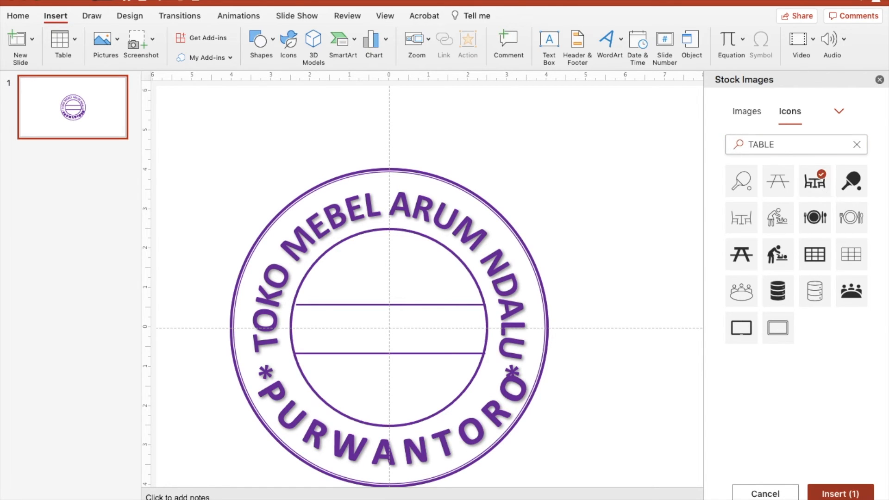
{"action": "left_click", "coordinate": [837, 495]}
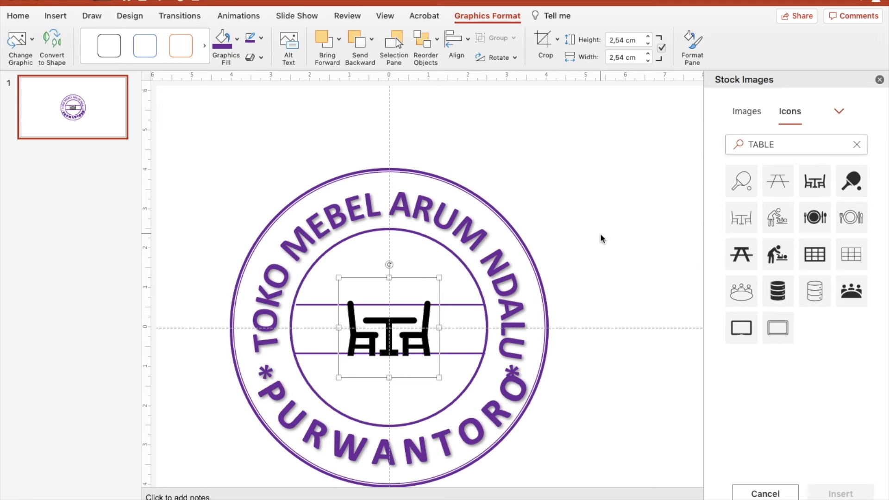
{"action": "left_click", "coordinate": [880, 81]}
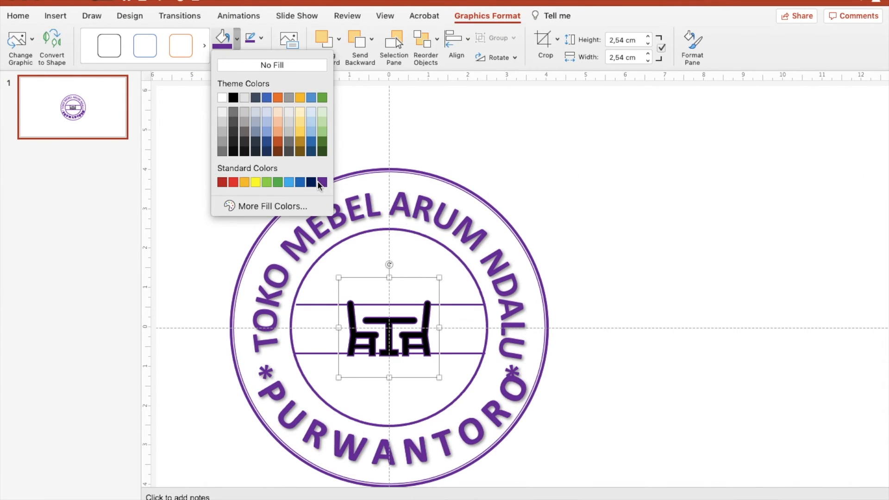
{"action": "left_click", "coordinate": [321, 183]}
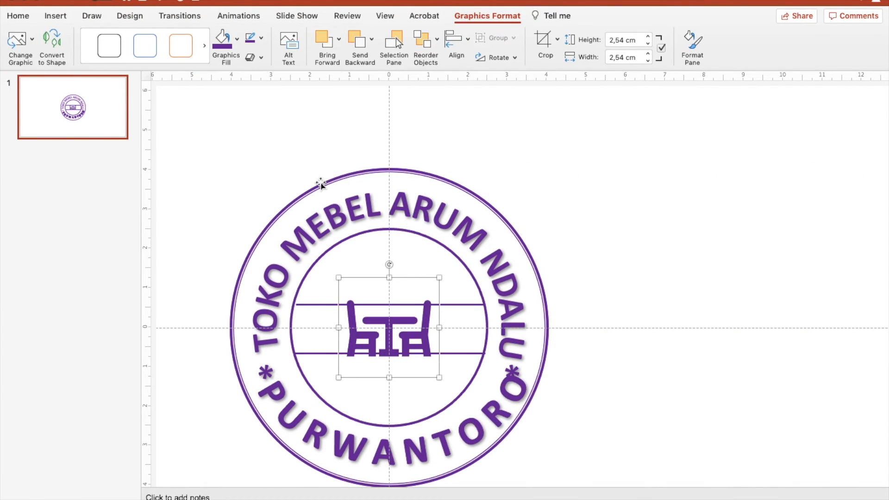
{"action": "left_click", "coordinate": [544, 245]}
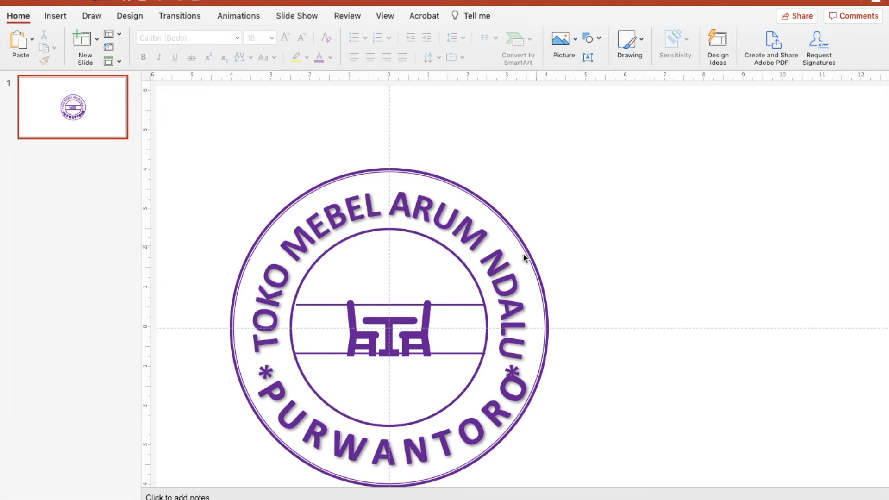
- Shift the table icon slightly upward so it sits between the two horizontal lines, and deselect it
{"action": "left_click", "coordinate": [406, 317]}
{"action": "left_click_drag", "start_coordinate": [405, 317], "coordinate": [406, 315]}
{"action": "left_click", "coordinate": [578, 260]}
{"action": "scroll", "coordinate": [465, 347], "scroll_direction": "down", "scroll_amount": 1}
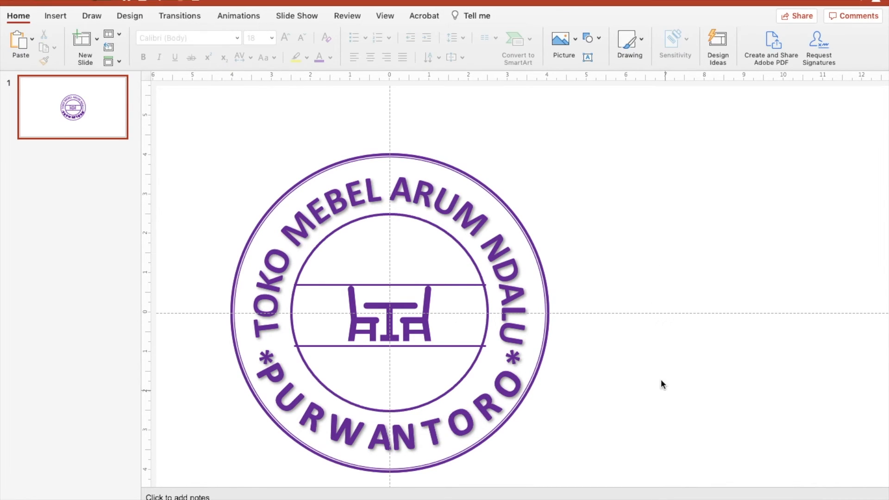
- Adjust the ends of the two horizontal lines around the table icon so that they meet the inner circle
{"action": "key", "text": "XF86AudioRaiseVolume"}
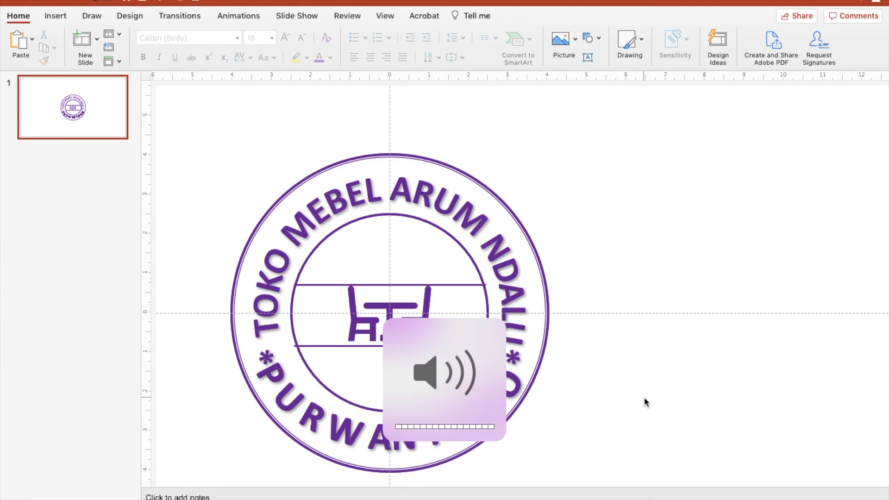
{"action": "scroll", "coordinate": [646, 401], "scroll_direction": "up", "scroll_amount": 3}
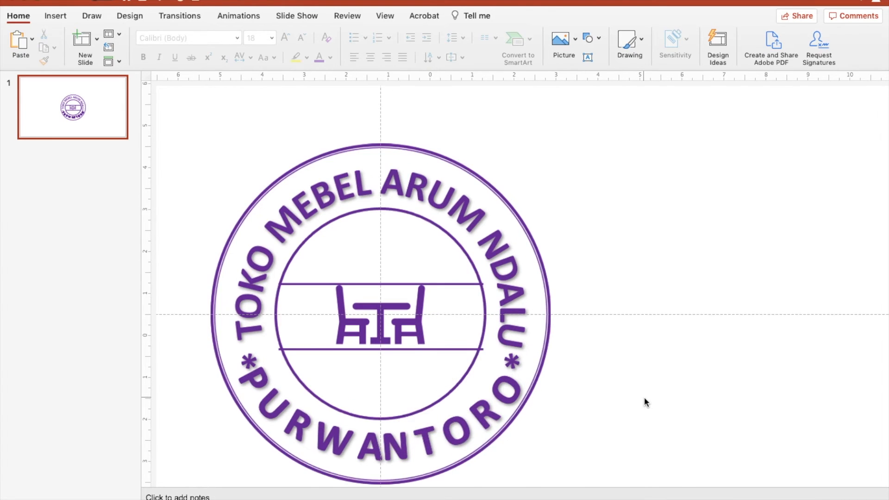
{"action": "left_click", "coordinate": [430, 356]}
{"action": "left_click", "coordinate": [469, 354]}
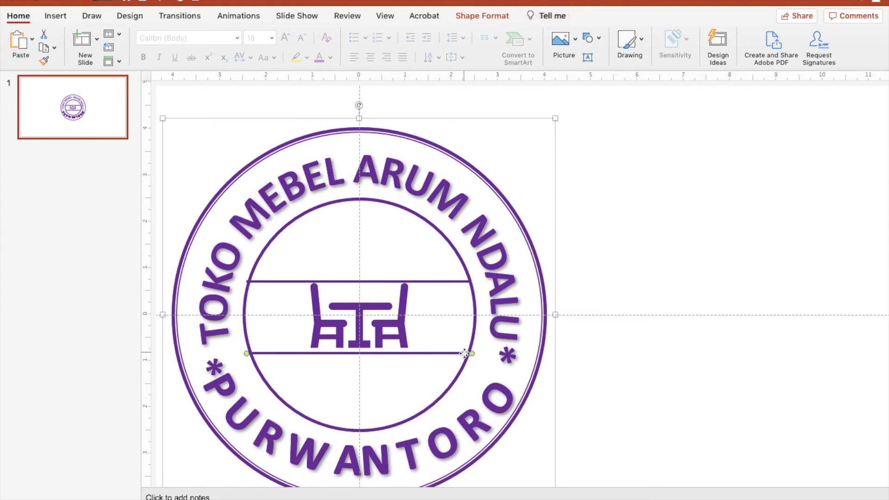
{"action": "left_click_drag", "start_coordinate": [469, 354], "coordinate": [466, 354]}
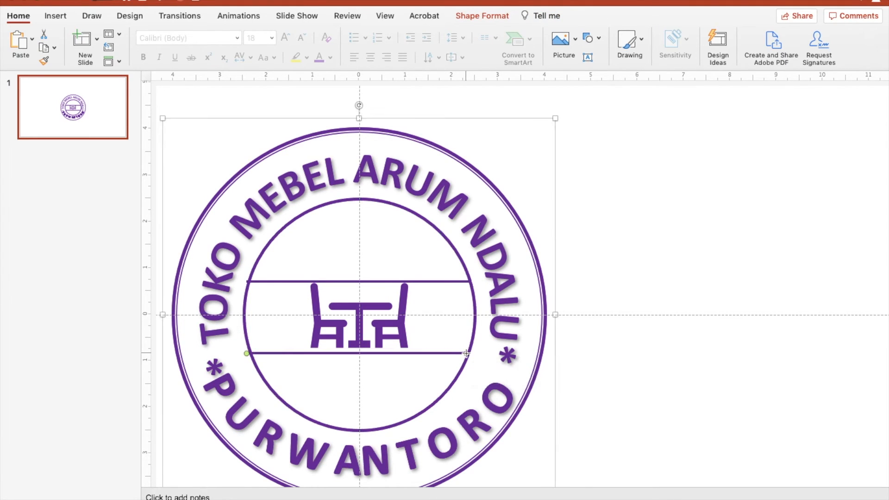
{"action": "left_click", "coordinate": [251, 282]}
{"action": "left_click_drag", "start_coordinate": [248, 282], "coordinate": [247, 282]}
{"action": "left_click", "coordinate": [251, 353]}
{"action": "left_click_drag", "start_coordinate": [249, 353], "coordinate": [254, 353]}
- Select every circle, text, line and icon of the stamp and group them into one object
{"action": "scroll", "coordinate": [555, 262], "scroll_direction": "down", "scroll_amount": 2}
{"action": "scroll", "coordinate": [555, 262], "scroll_direction": "down", "scroll_amount": 3}
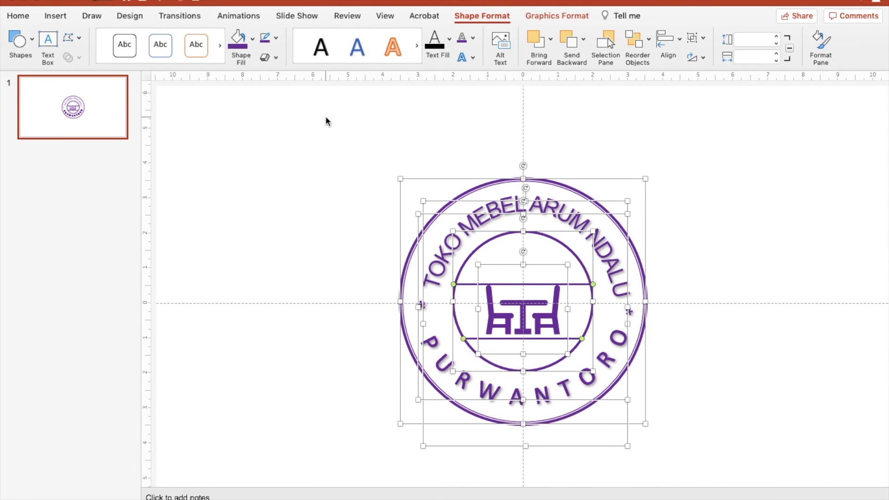
{"action": "left_click", "coordinate": [326, 116]}
{"action": "left_click_drag", "start_coordinate": [333, 112], "coordinate": [731, 476]}
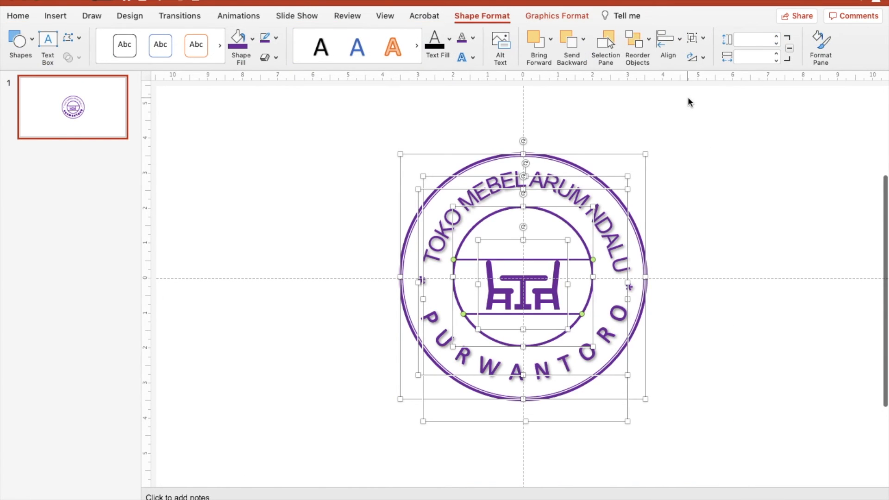
{"action": "left_click", "coordinate": [696, 38]}
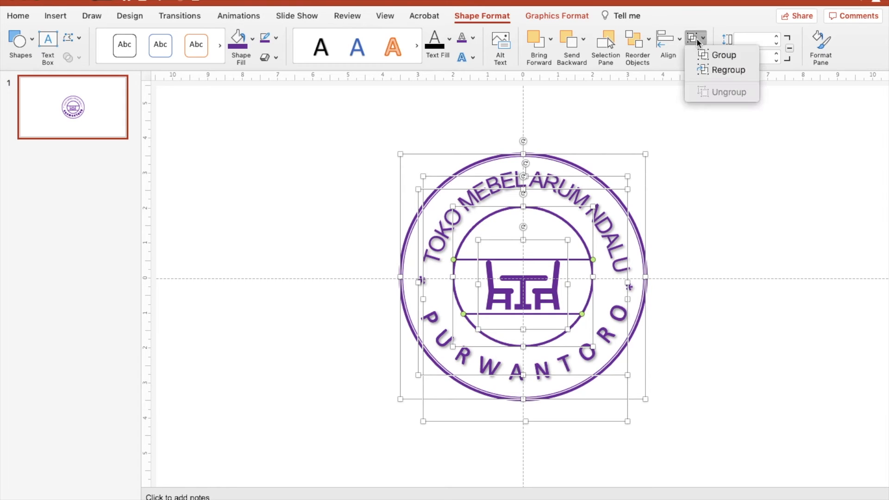
{"action": "left_click", "coordinate": [715, 54]}
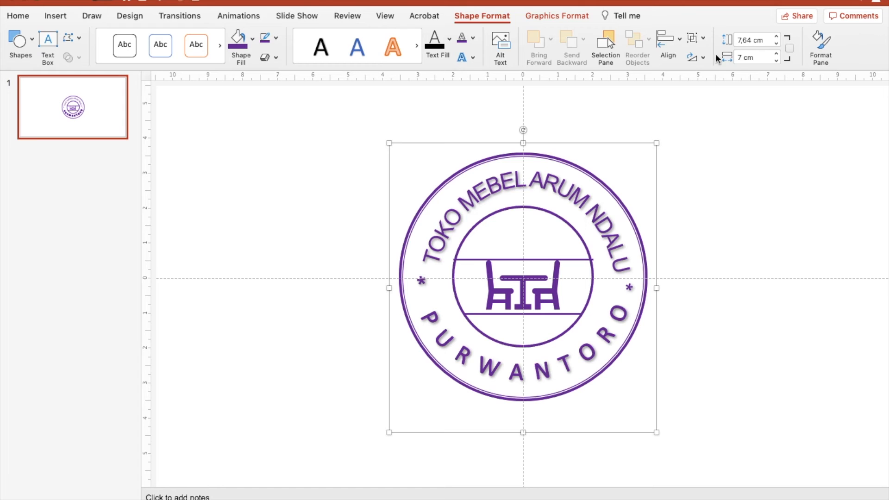
{"action": "right_click", "coordinate": [674, 198]}
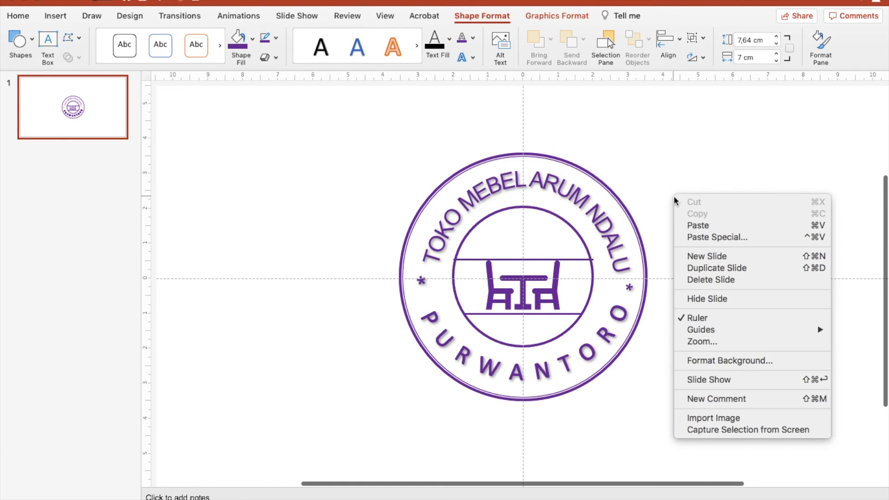
{"action": "left_click", "coordinate": [723, 362]}
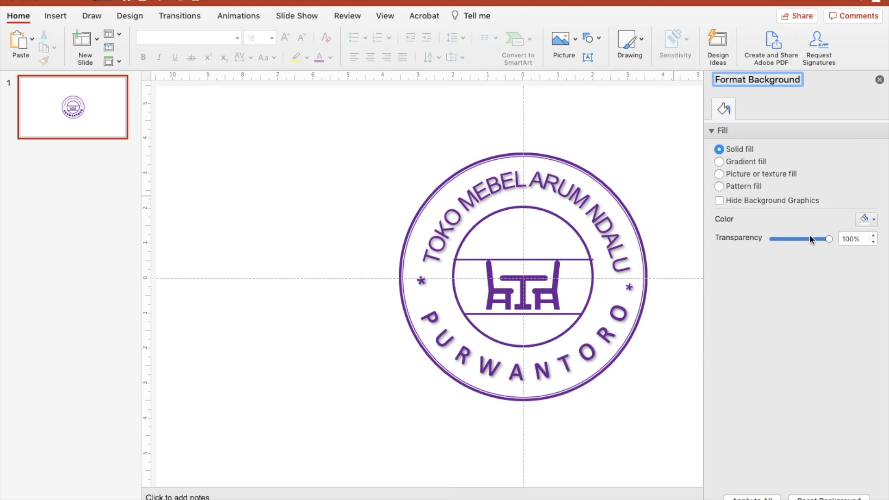
{"action": "left_click", "coordinate": [880, 80]}
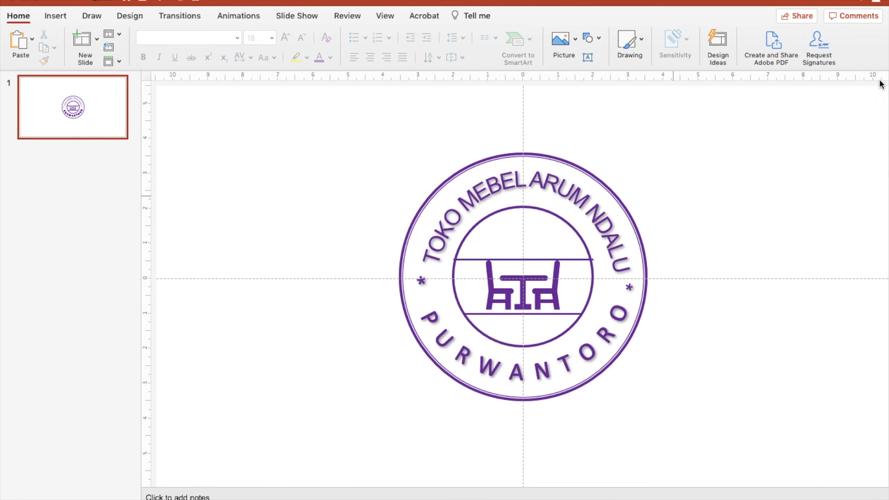
- Move the grouped stamp about 4 cm to the left and 0.9 cm up on the slide
{"action": "left_click", "coordinate": [612, 182]}
{"action": "left_click_drag", "start_coordinate": [618, 146], "coordinate": [696, 150]}
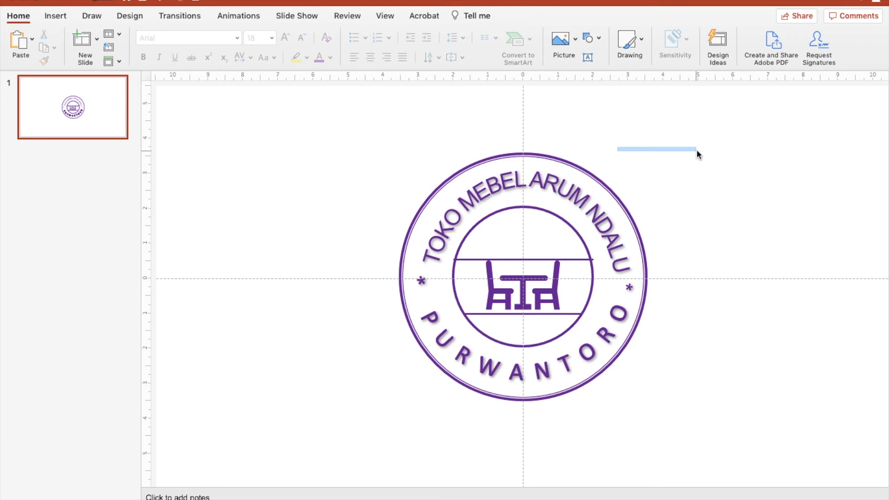
{"action": "left_click", "coordinate": [610, 186]}
{"action": "left_click_drag", "start_coordinate": [579, 144], "coordinate": [438, 114]}
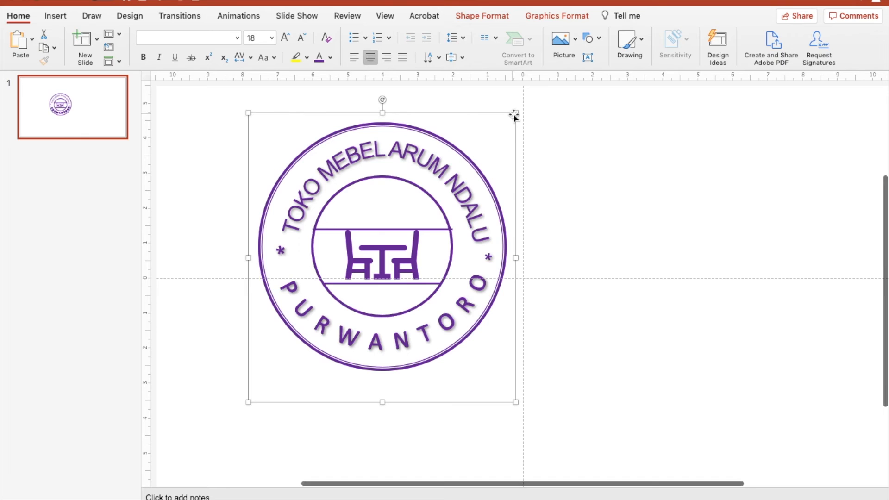
- Save the grouped stamp as a PNG picture named STEMPEL ARUM NDALU in the kumpulan ttd folder
{"action": "right_click", "coordinate": [514, 114]}
{"action": "left_click", "coordinate": [544, 226]}
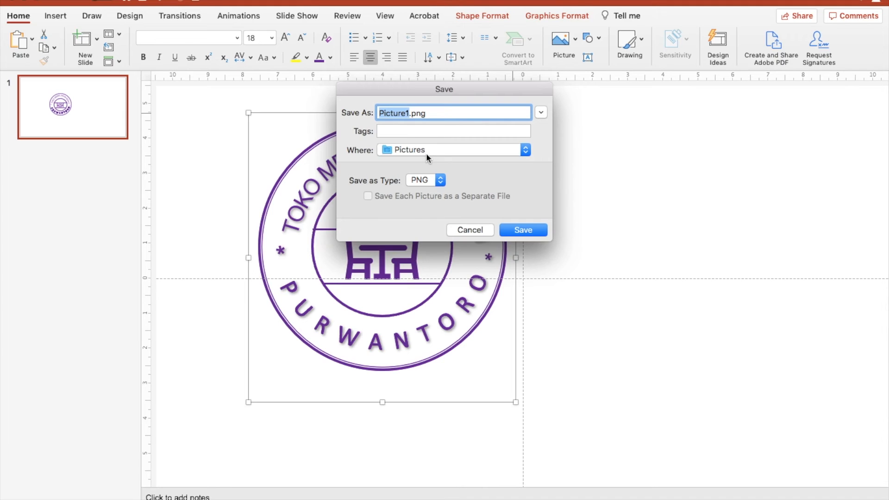
{"action": "type", "text": "STEMPEL ARUM NDALU"}
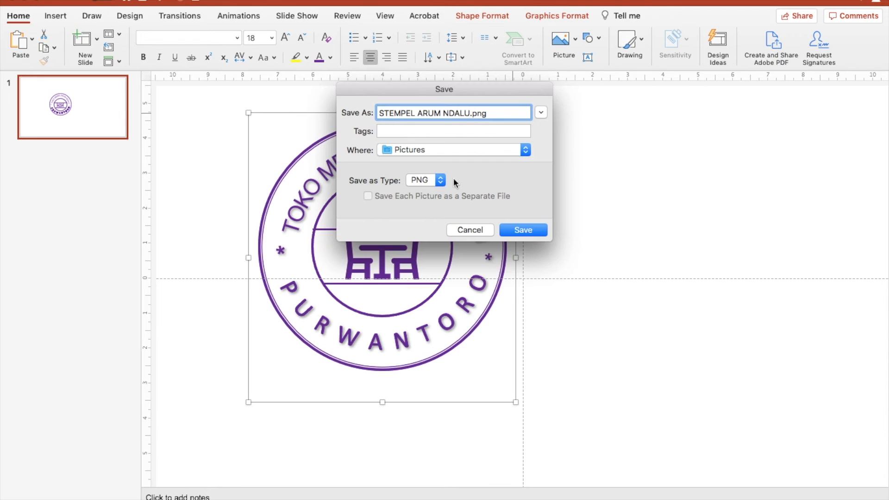
{"action": "left_click", "coordinate": [525, 150]}
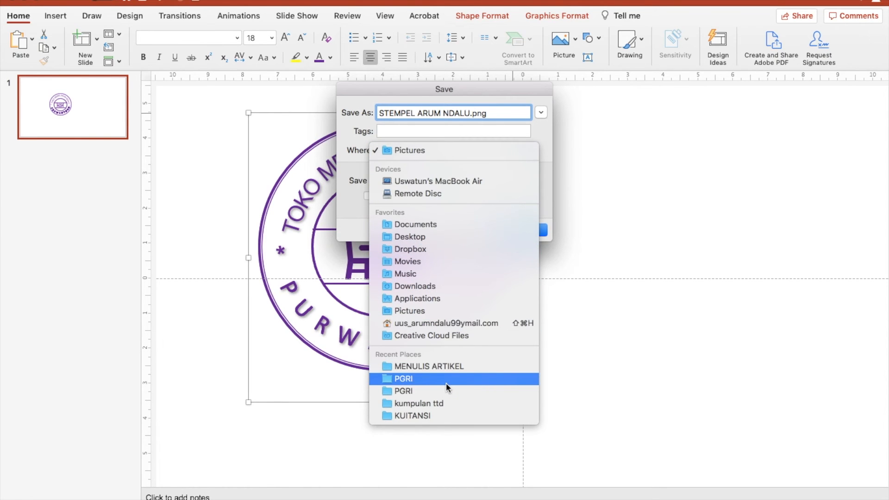
{"action": "left_click", "coordinate": [443, 401]}
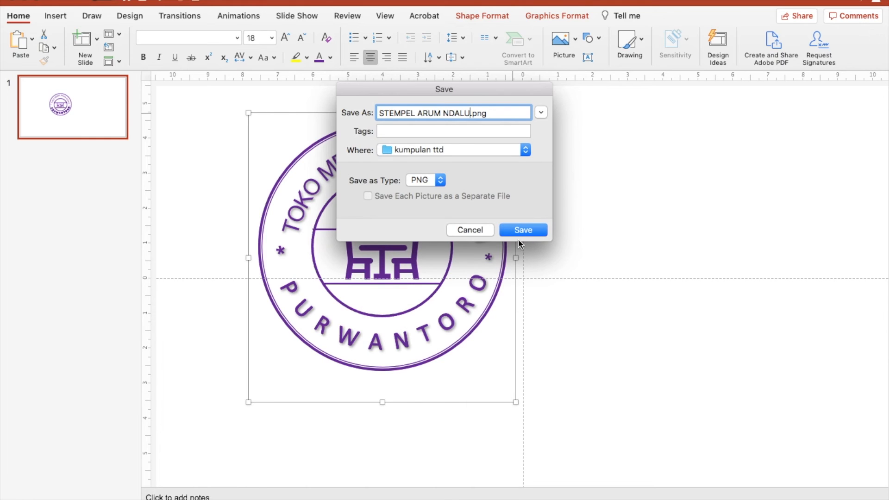
{"action": "left_click", "coordinate": [522, 232]}
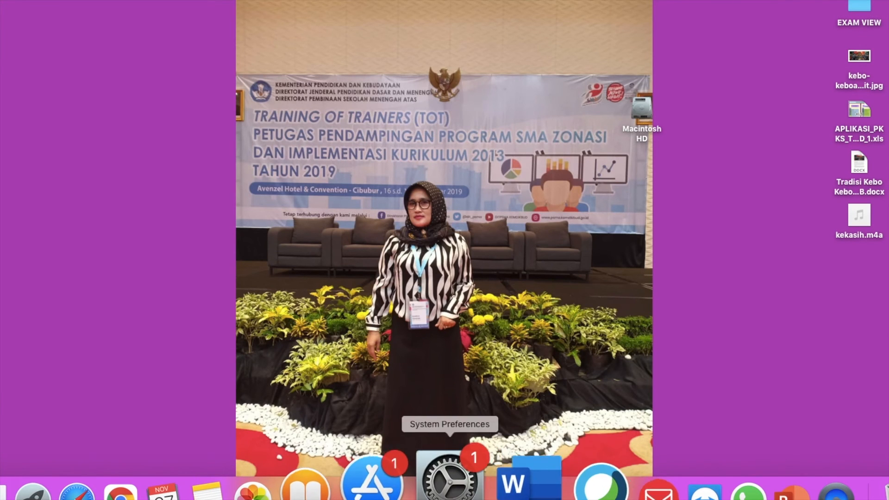
- Switch to the open Word letter and go to the signature block at its end
{"action": "left_click", "coordinate": [476, 477]}
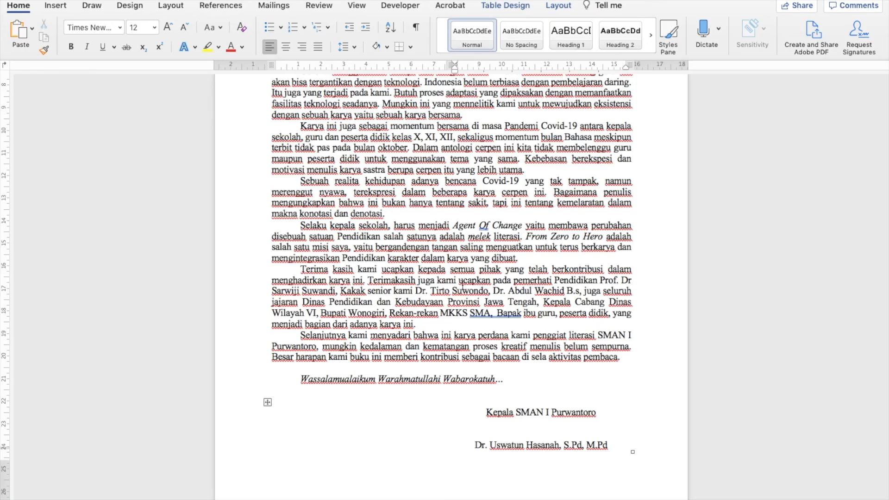
{"action": "scroll", "coordinate": [463, 285], "scroll_direction": "up", "scroll_amount": 10}
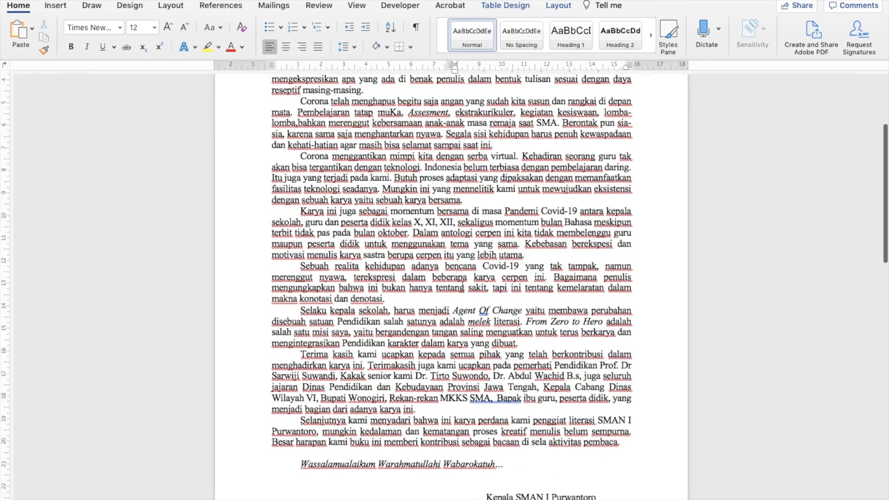
{"action": "scroll", "coordinate": [462, 285], "scroll_direction": "down", "scroll_amount": 5}
{"action": "scroll", "coordinate": [463, 285], "scroll_direction": "down", "scroll_amount": 8}
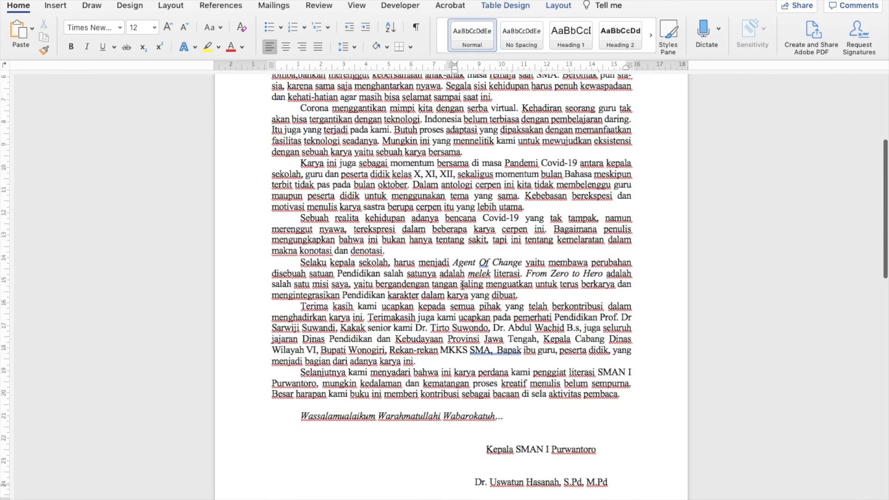
{"action": "scroll", "coordinate": [475, 284], "scroll_direction": "up", "scroll_amount": 3}
{"action": "scroll", "coordinate": [462, 285], "scroll_direction": "up", "scroll_amount": 8}
{"action": "scroll", "coordinate": [462, 285], "scroll_direction": "down", "scroll_amount": 10}
{"action": "scroll", "coordinate": [463, 285], "scroll_direction": "down", "scroll_amount": 2}
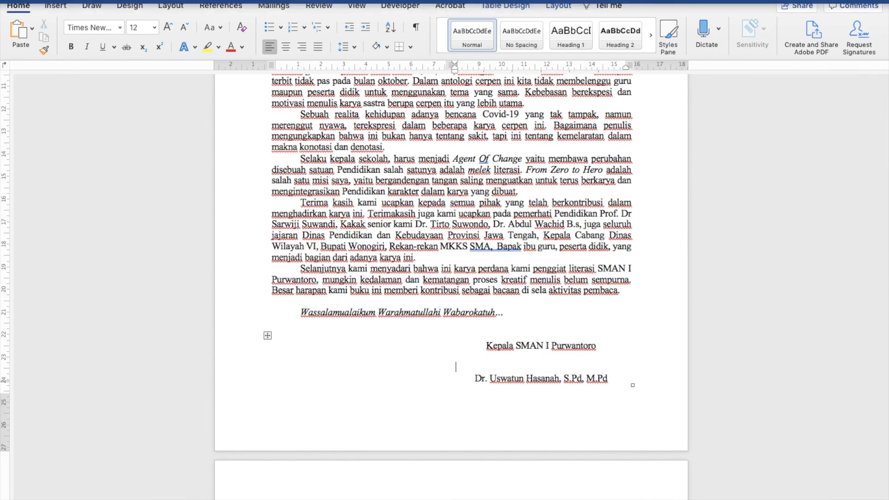
- Insert the signature picture whose file name ends in "png new.png" from the kumpulan ttd folder into the signature block
{"action": "left_click", "coordinate": [56, 5]}
{"action": "left_click", "coordinate": [147, 30]}
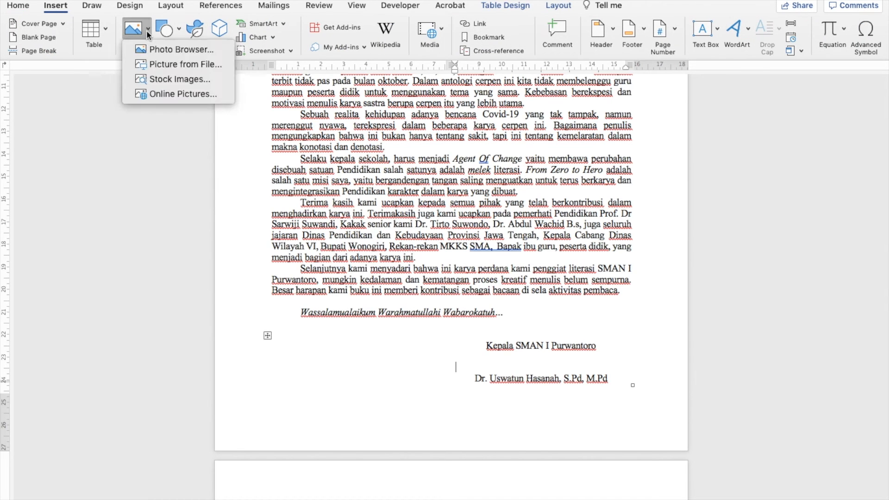
{"action": "left_click", "coordinate": [160, 67]}
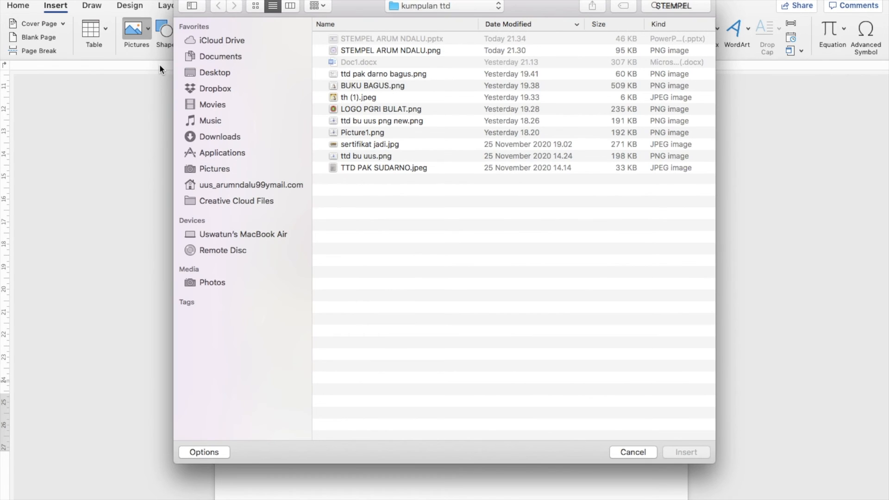
{"action": "left_click", "coordinate": [370, 121]}
{"action": "left_click", "coordinate": [672, 447]}
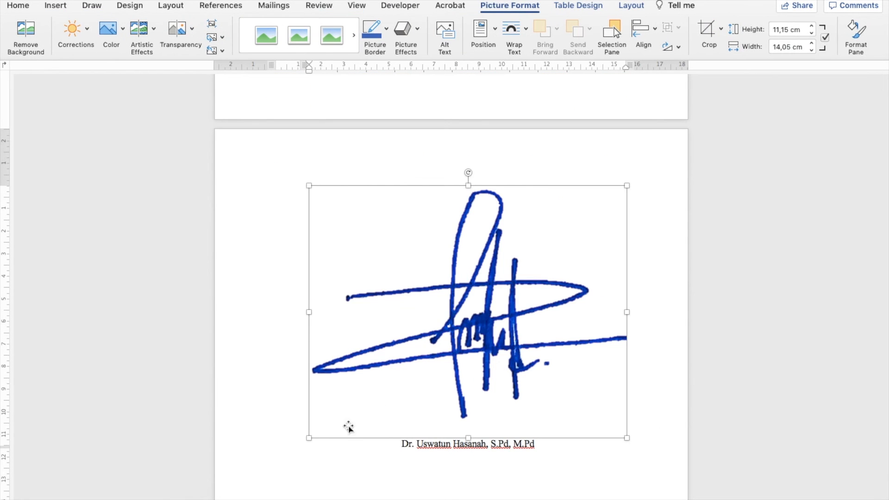
- Shrink the signature picture to about 4.17 cm high and 5.25 cm wide, and set its text wrapping to Behind Text
{"action": "left_click_drag", "start_coordinate": [310, 437], "coordinate": [509, 280]}
{"action": "right_click", "coordinate": [514, 215]}
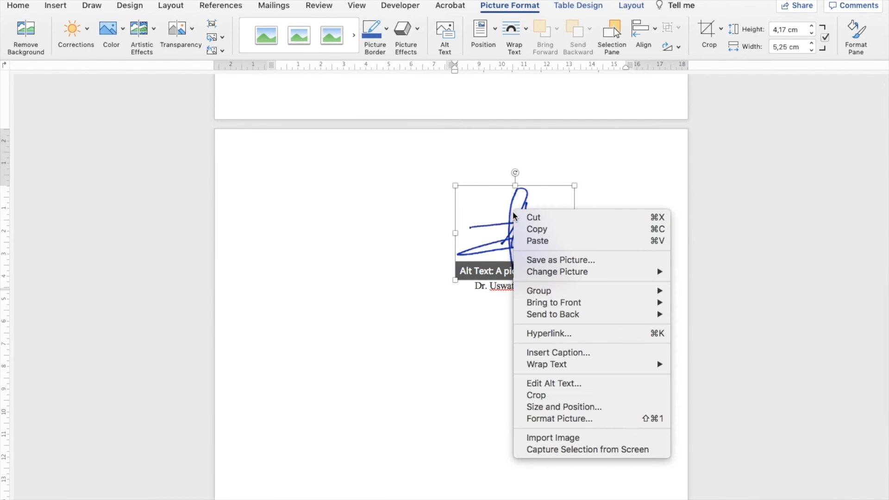
{"action": "mouse_move", "coordinate": [554, 365]}
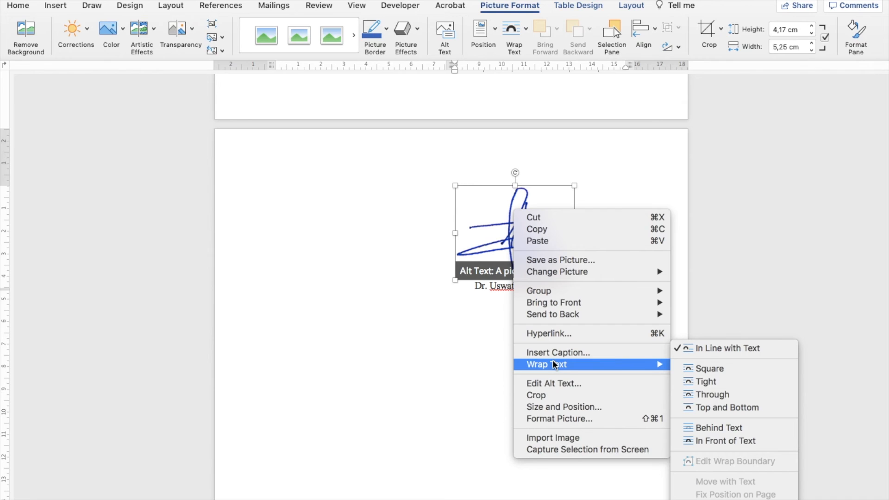
{"action": "left_click", "coordinate": [710, 427]}
- Place the signature over the space between the Kepala title and the printed name, shrink it to about 2.87 by 3.96 cm, and deselect it
{"action": "scroll", "coordinate": [561, 284], "scroll_direction": "up", "scroll_amount": 5}
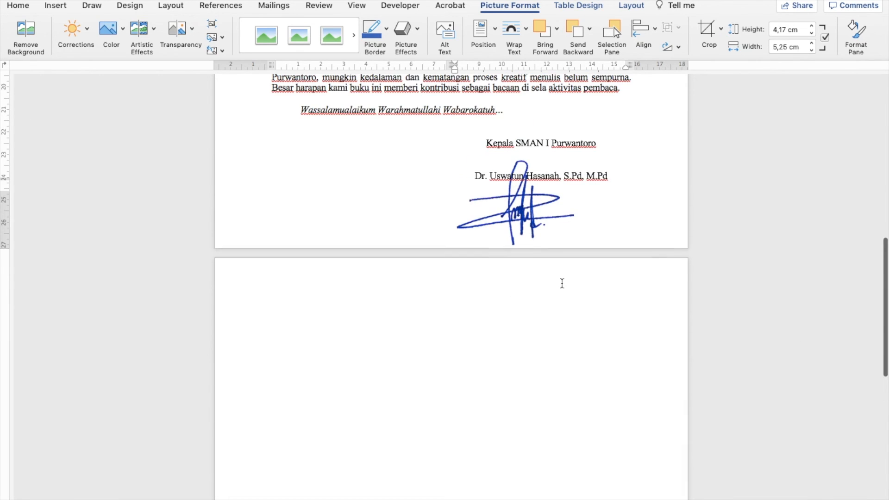
{"action": "left_click_drag", "start_coordinate": [525, 233], "coordinate": [550, 198]}
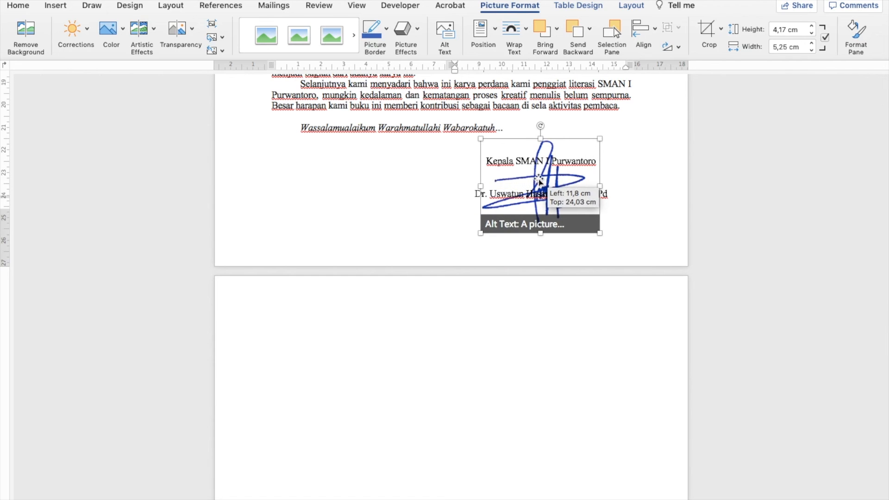
{"action": "left_click_drag", "start_coordinate": [485, 238], "coordinate": [510, 205]}
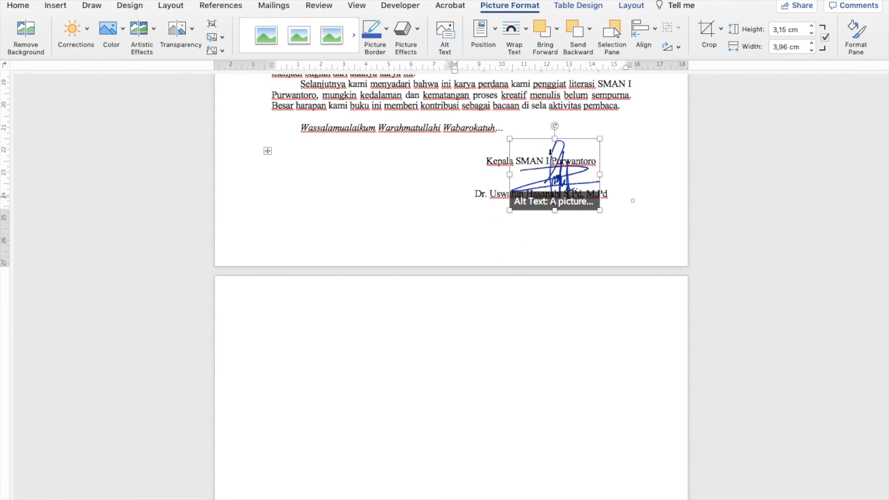
{"action": "left_click_drag", "start_coordinate": [554, 139], "coordinate": [543, 146]}
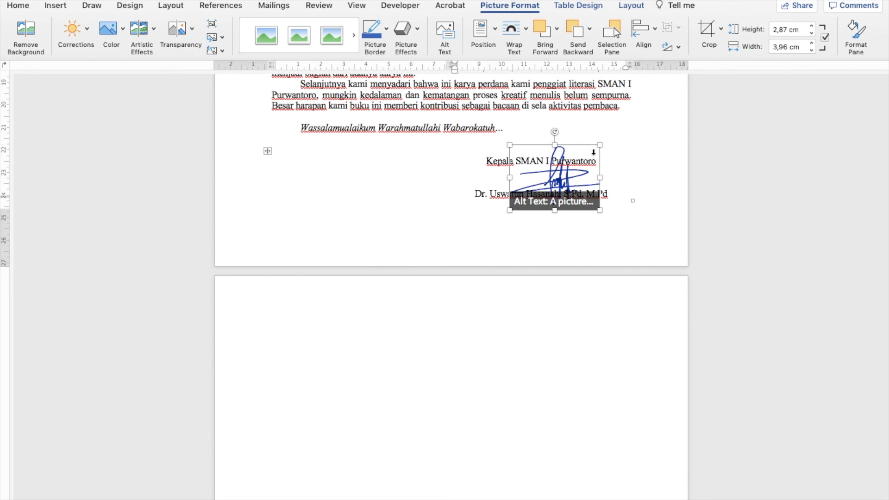
{"action": "left_click_drag", "start_coordinate": [596, 151], "coordinate": [588, 145]}
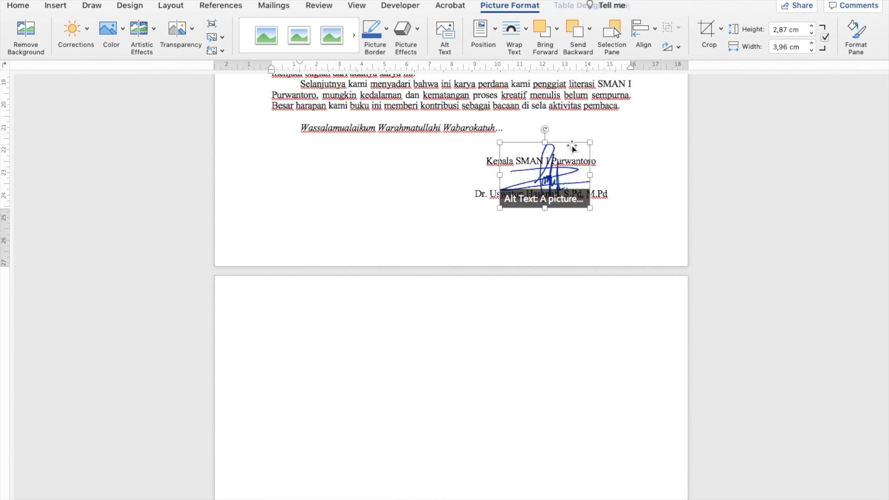
{"action": "left_click", "coordinate": [573, 128]}
- Copy the file STEMPEL ARUM NDALU.png in Finder and return to the Word letter
{"action": "mouse_move", "coordinate": [58, 492]}
{"action": "left_click", "coordinate": [57, 492]}
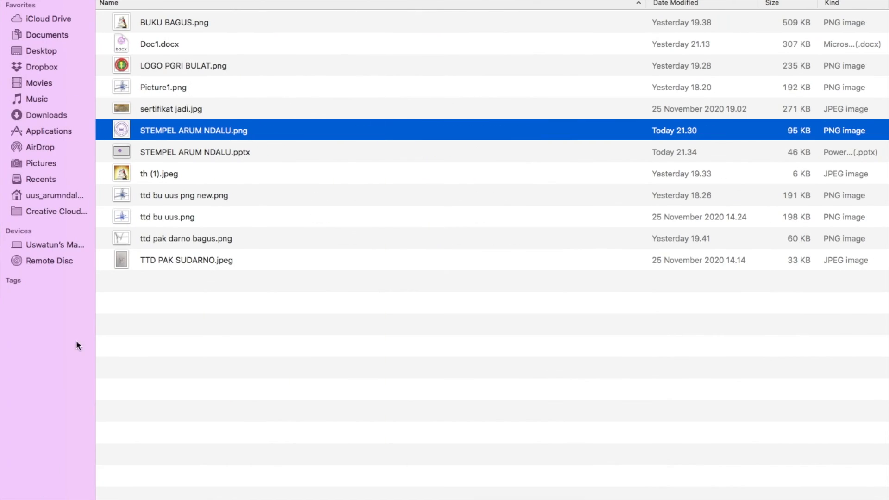
{"action": "right_click", "coordinate": [184, 132]}
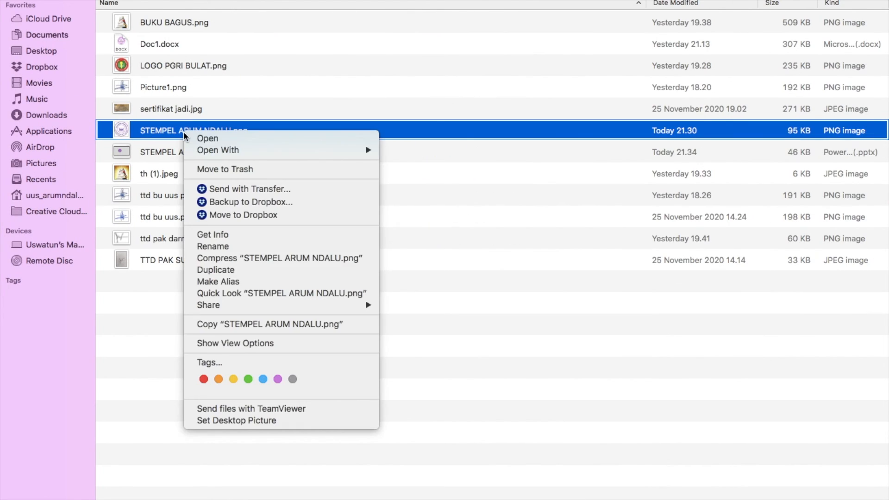
{"action": "left_click", "coordinate": [233, 326]}
{"action": "mouse_move", "coordinate": [640, 496]}
{"action": "left_click", "coordinate": [509, 492]}
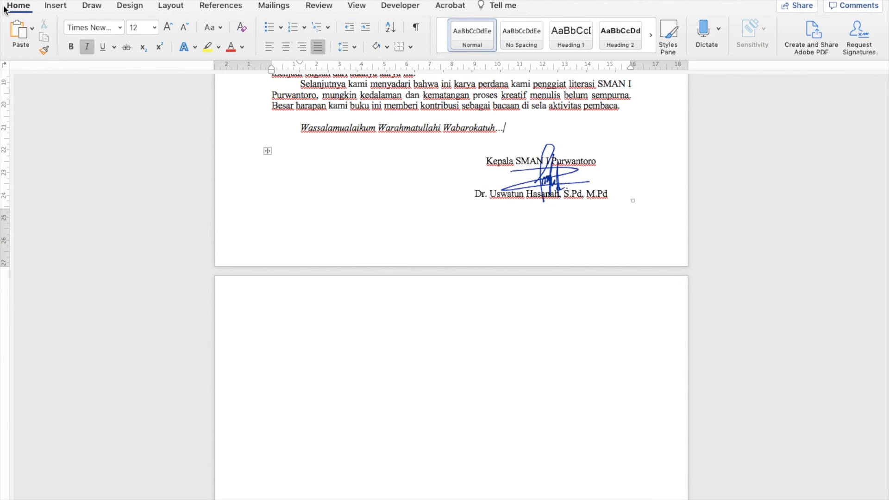
- Paste the copied stamp picture at the end of the Wassalamualaikum closing line
{"action": "left_click", "coordinate": [48, 6]}
{"action": "left_click", "coordinate": [23, 5]}
{"action": "left_click", "coordinate": [14, 34]}
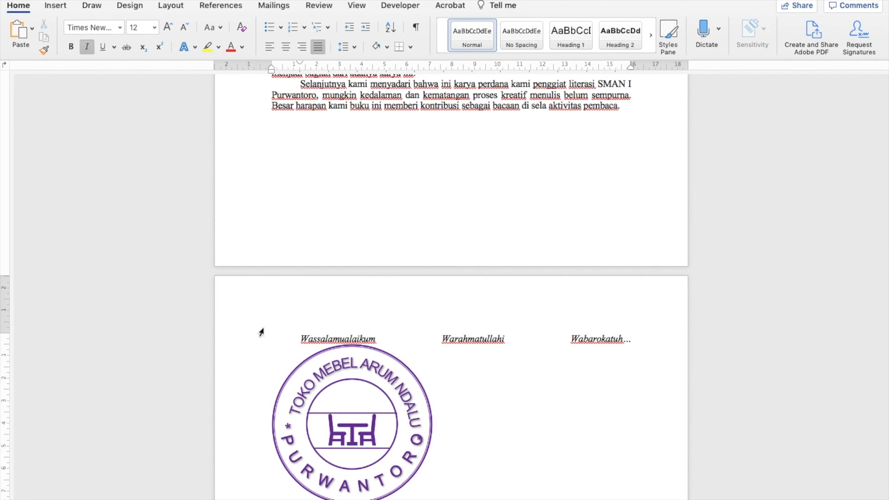
- Shrink the pasted stamp picture moderately in proportion and set its text wrapping to Behind Text
{"action": "left_click", "coordinate": [349, 431]}
{"action": "scroll", "coordinate": [324, 427], "scroll_direction": "down", "scroll_amount": 3}
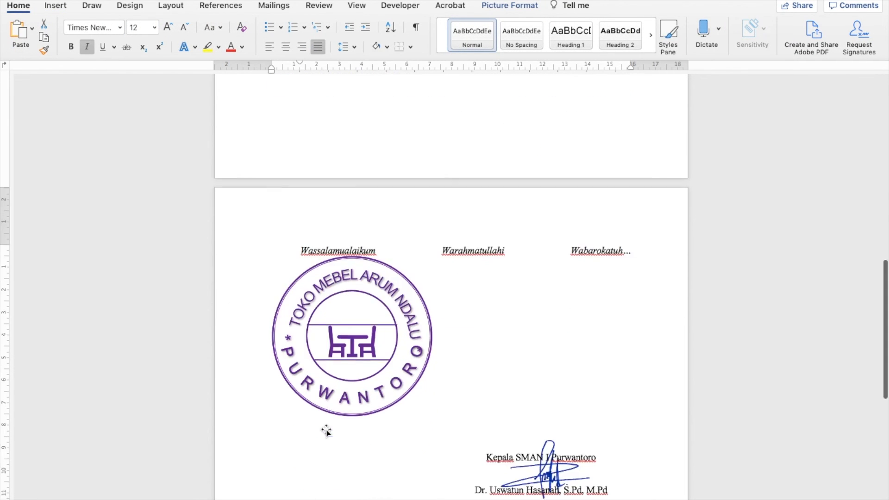
{"action": "left_click_drag", "start_coordinate": [271, 428], "coordinate": [421, 304]}
{"action": "scroll", "coordinate": [422, 306], "scroll_direction": "down", "scroll_amount": 5}
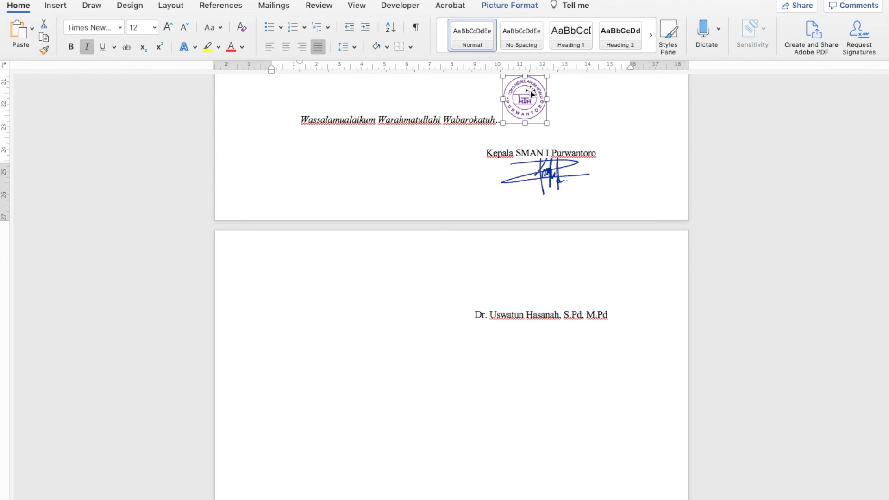
{"action": "left_click_drag", "start_coordinate": [501, 125], "coordinate": [452, 209]}
{"action": "right_click", "coordinate": [378, 345]}
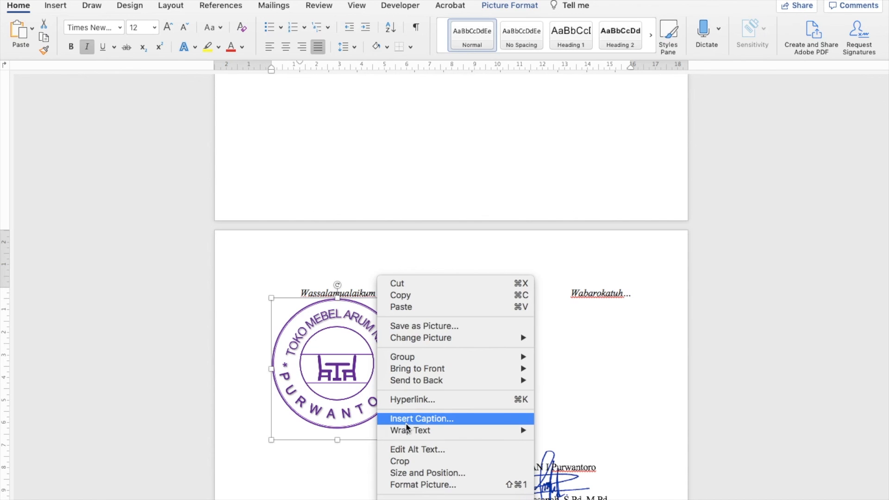
{"action": "mouse_move", "coordinate": [406, 432]}
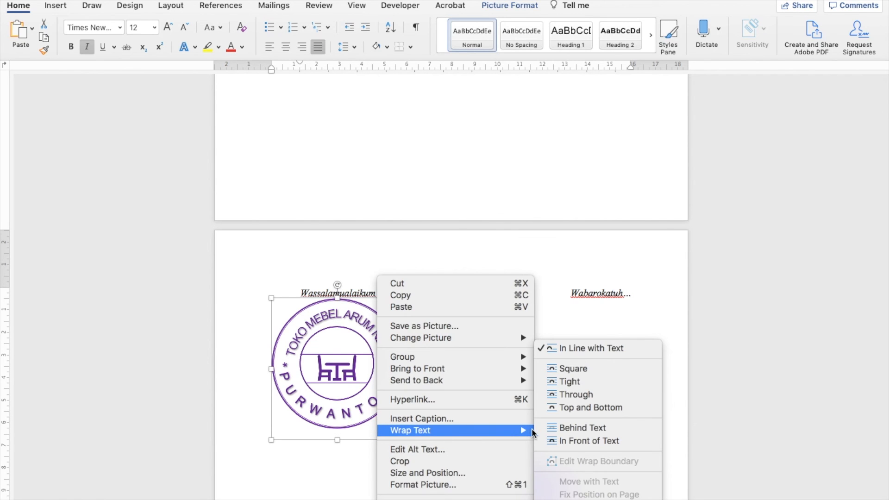
{"action": "left_click", "coordinate": [564, 429]}
- Move the stamp up to the signature block on the first page and shrink it to about 3.4 cm wide
{"action": "left_click_drag", "start_coordinate": [383, 169], "coordinate": [502, 133]}
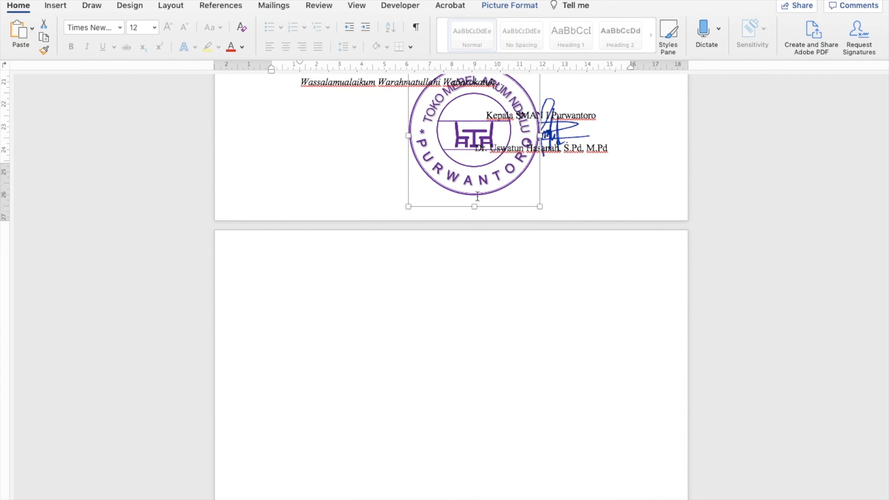
{"action": "left_click_drag", "start_coordinate": [409, 205], "coordinate": [443, 174]}
{"action": "scroll", "coordinate": [447, 222], "scroll_direction": "up", "scroll_amount": 5}
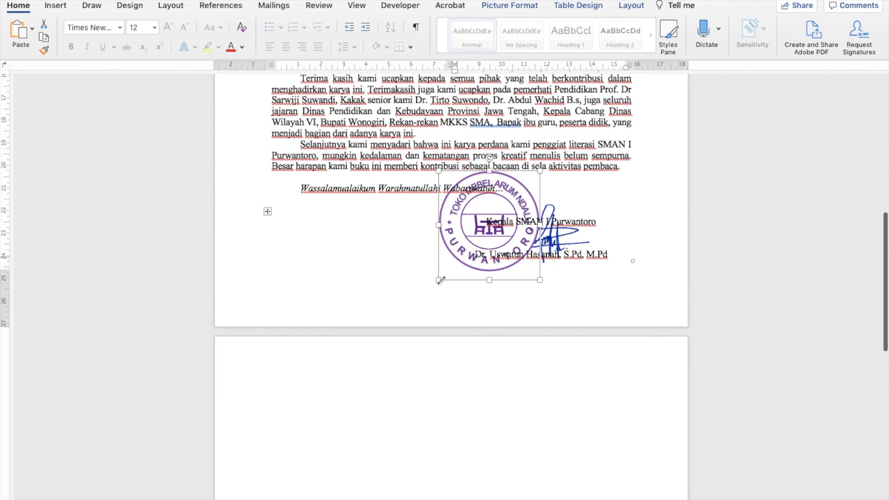
{"action": "left_click_drag", "start_coordinate": [441, 278], "coordinate": [465, 253]}
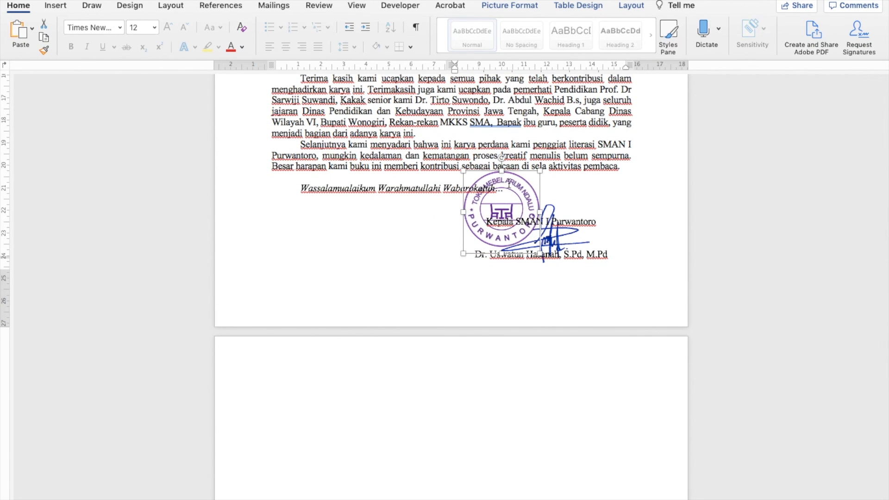
- Place the stamp so it overlaps the left edge of the signature, the Kepala title and the printed name, and deselect it
{"action": "left_click", "coordinate": [509, 184]}
{"action": "left_click", "coordinate": [509, 177]}
{"action": "mouse_move", "coordinate": [523, 178]}
{"action": "left_mouse_down"}
{"action": "mouse_move", "coordinate": [516, 210]}
{"action": "mouse_move", "coordinate": [587, 209]}
{"action": "mouse_move", "coordinate": [499, 208]}
{"action": "left_mouse_up"}
{"action": "left_click", "coordinate": [556, 187]}
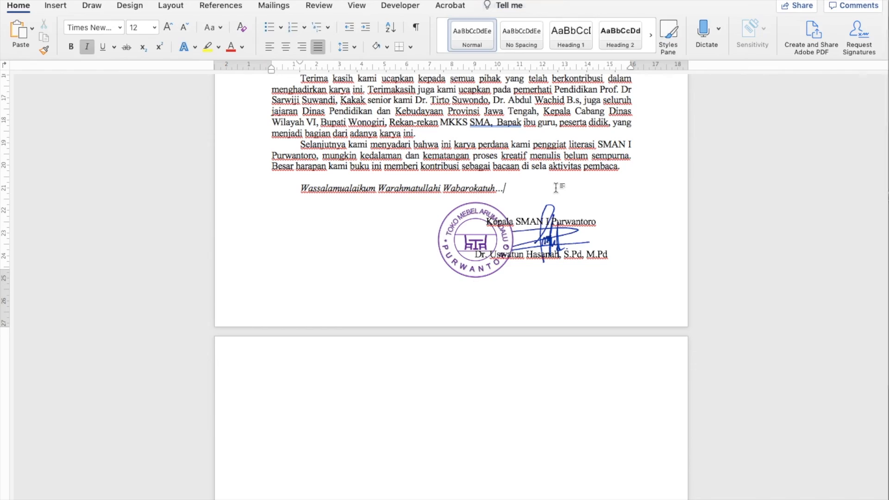